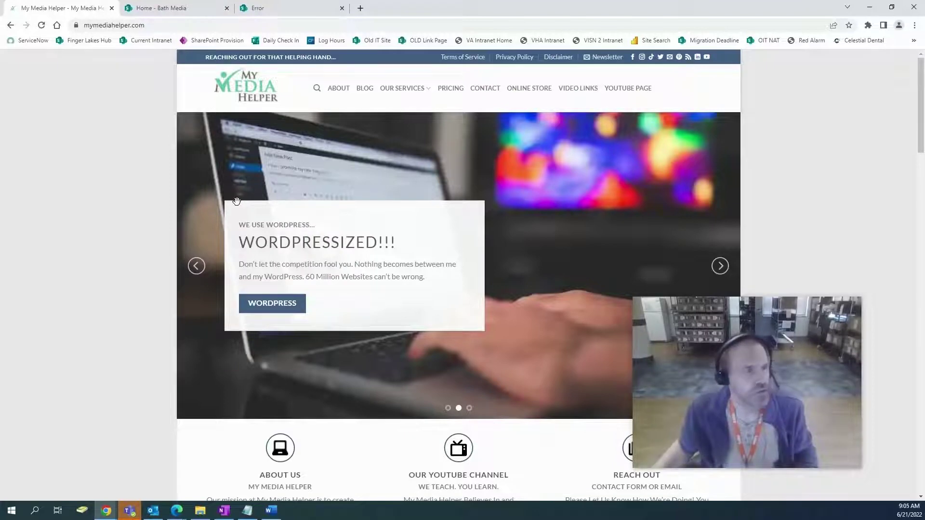
# - Switch to the Error tab showing the copied site's SharePoint error page
pyautogui.click(284, 9)
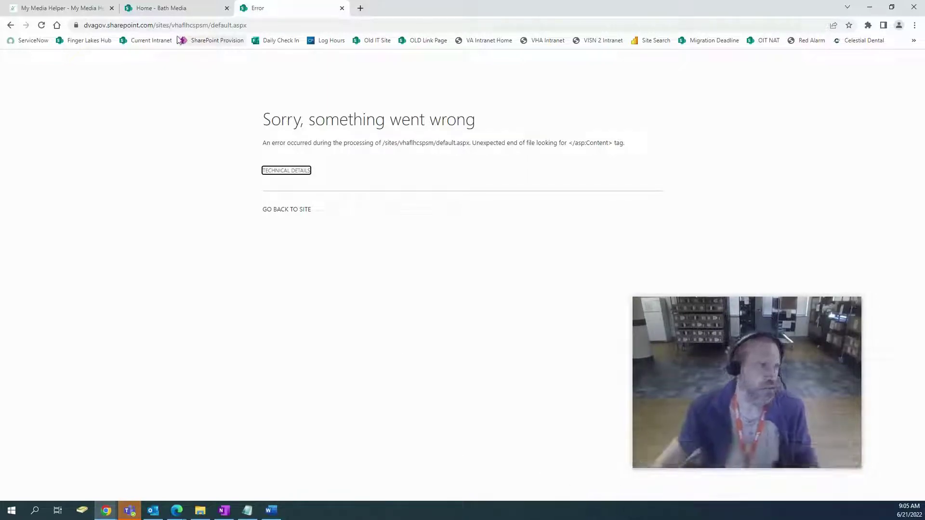
# - Try reloading the broken site without default.aspx, then switch to the Bath Media home tab
pyautogui.click(259, 28)
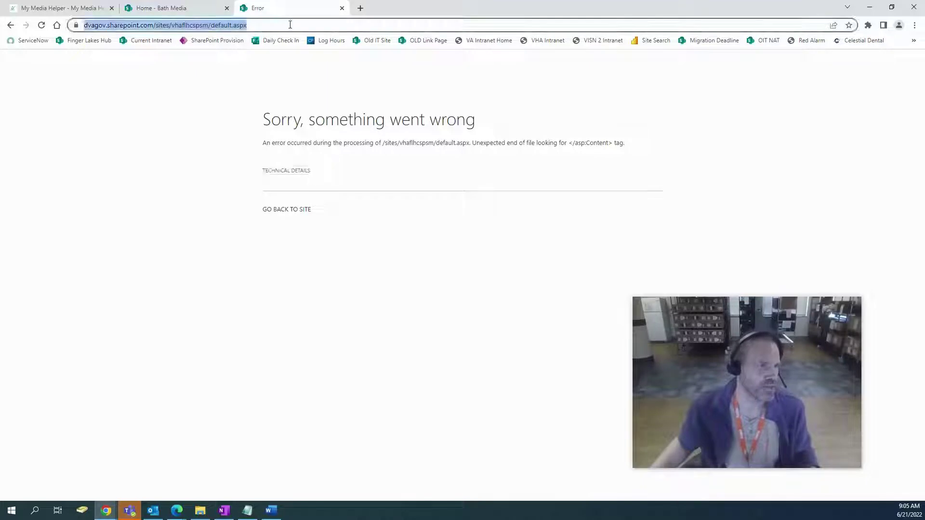
pyautogui.click(291, 24)
pyautogui.press('BackSpace')
pyautogui.press('BackSpace')
pyautogui.press('BackSpace')
pyautogui.press('BackSpace')
pyautogui.press('BackSpace')
pyautogui.press('BackSpace')
pyautogui.press('BackSpace')
pyautogui.press('BackSpace')
pyautogui.press('BackSpace')
pyautogui.press('BackSpace')
pyautogui.press('BackSpace')
pyautogui.press('BackSpace')
pyautogui.press('BackSpace')
pyautogui.press('BackSpace')
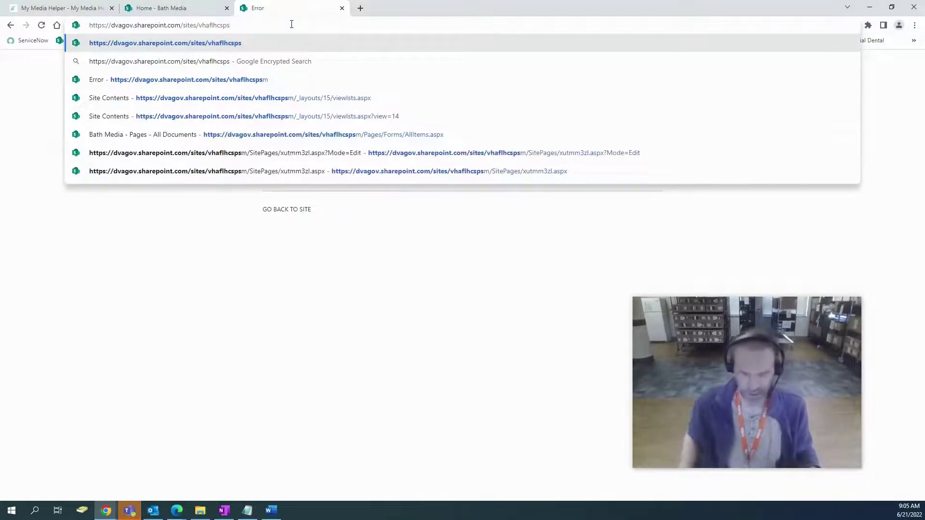
pyautogui.click(41, 26)
pyautogui.moveTo(269, 23); pyautogui.dragTo(230, 20)
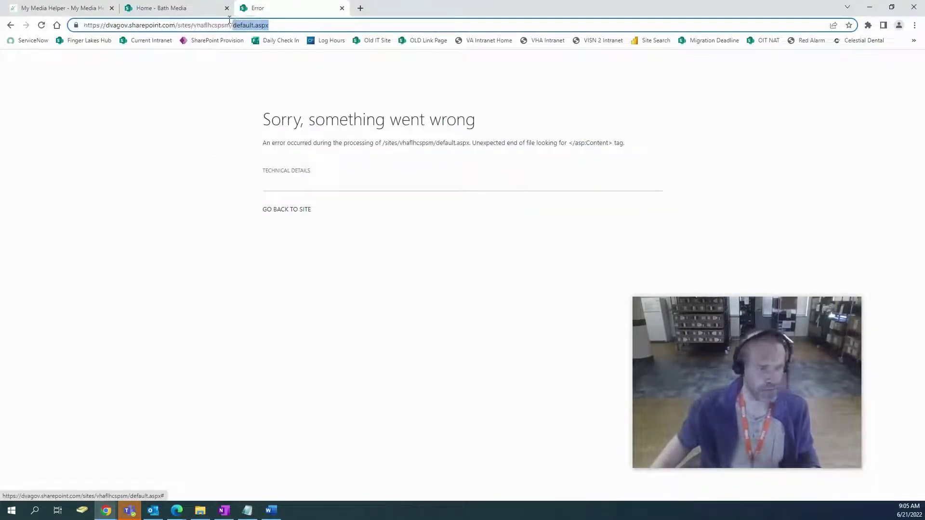
pyautogui.press('BackSpace')
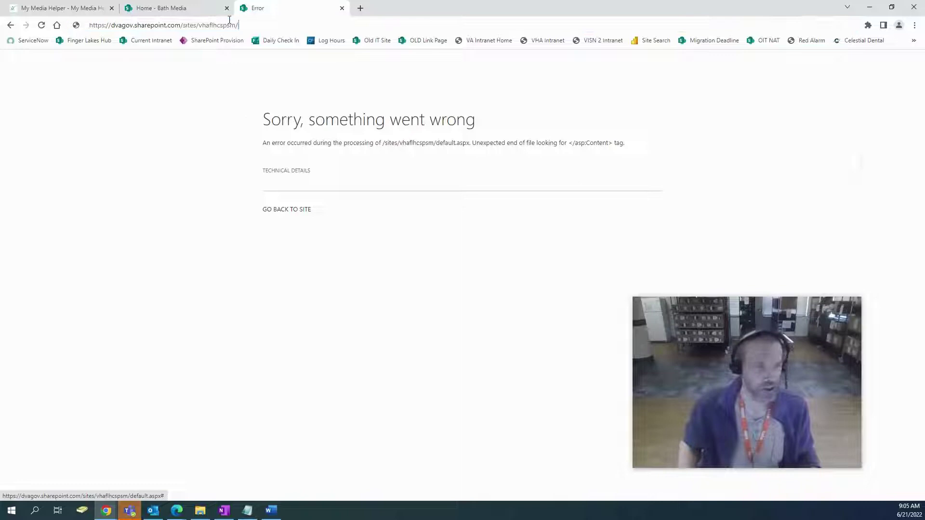
pyautogui.press('Return')
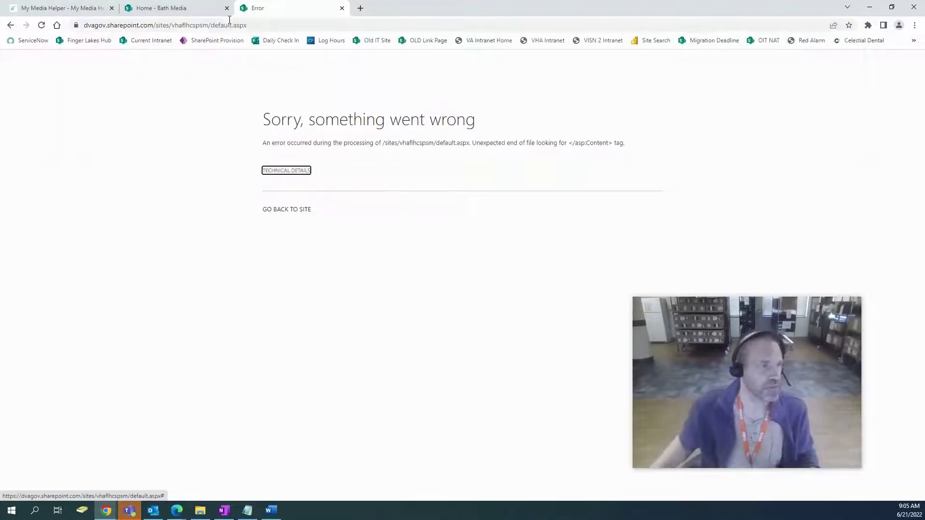
pyautogui.moveTo(209, 25); pyautogui.dragTo(24, 25)
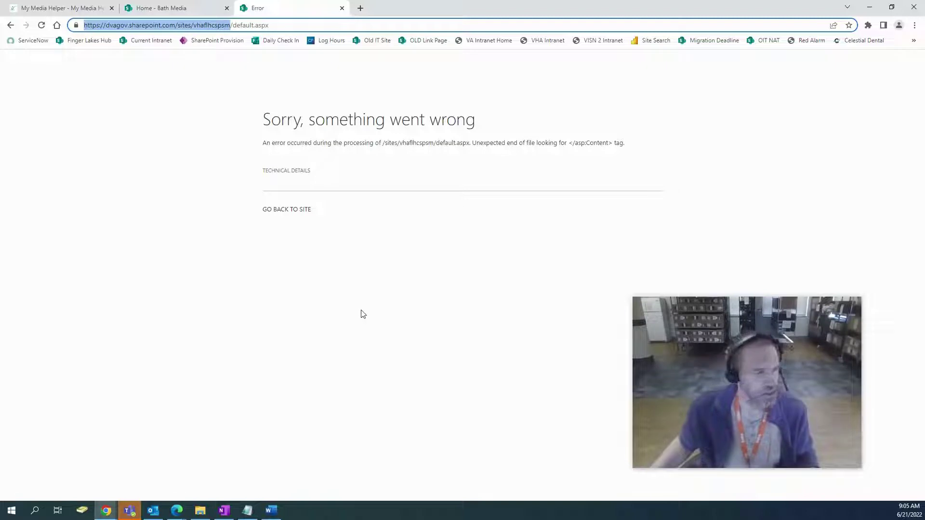
pyautogui.hotkey('ctrl', 'shift', 'Tab')
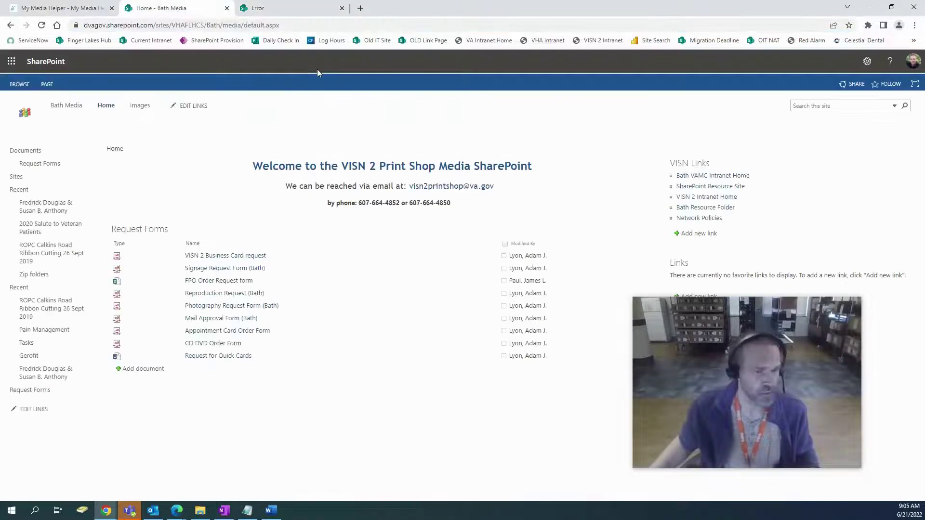
# - Switch back to the tab with the copied site's error page
pyautogui.hotkey('ctrl', 'Tab')
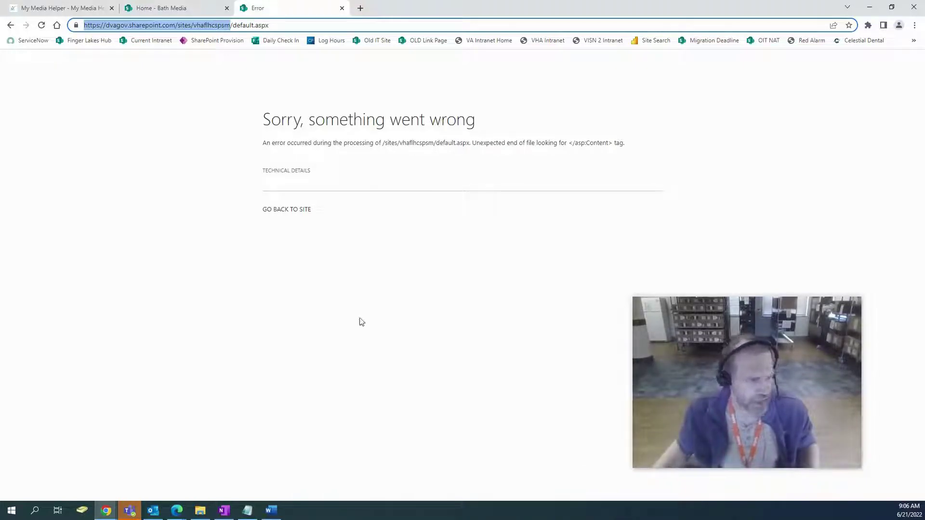
# - Copy the (site-name) Site Contents template address from the Word document
pyautogui.click(270, 512)
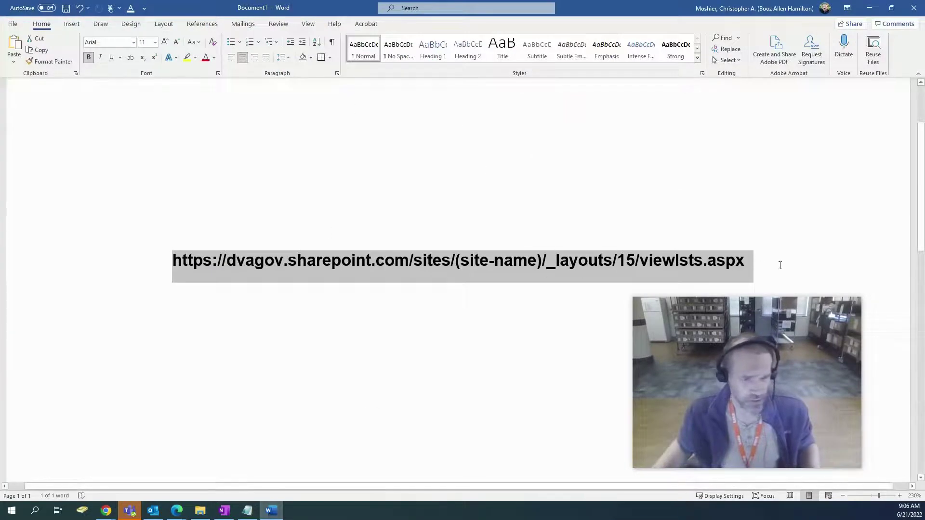
pyautogui.click(784, 263)
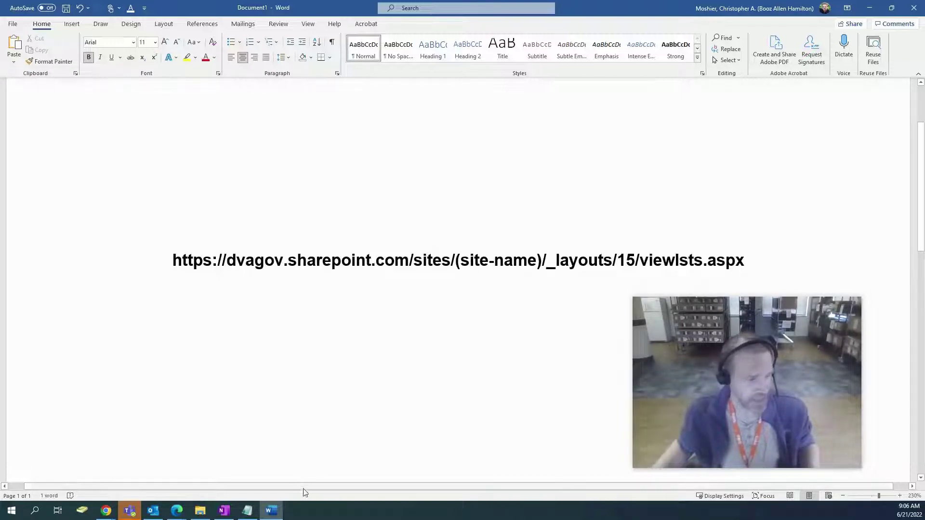
pyautogui.click(248, 511)
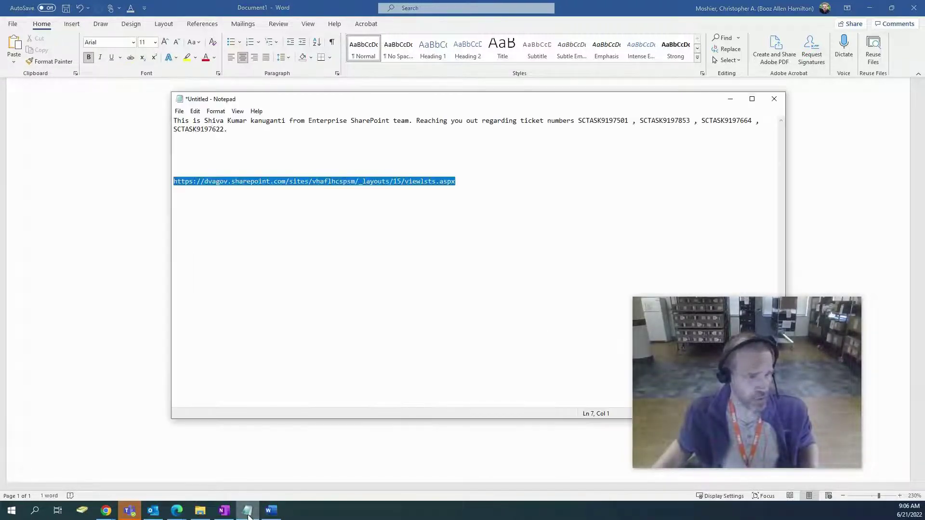
pyautogui.click(248, 513)
pyautogui.moveTo(768, 268); pyautogui.dragTo(173, 260)
pyautogui.rightClick(198, 260)
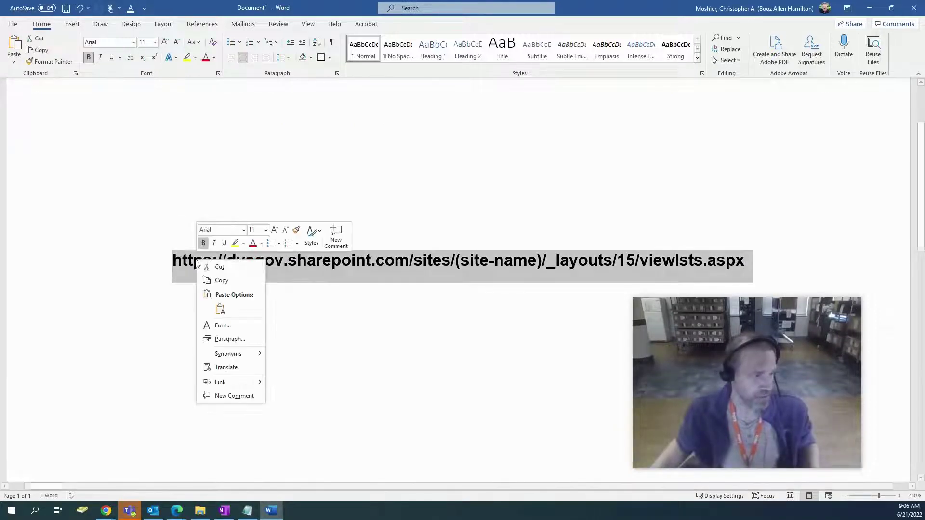
pyautogui.click(243, 285)
# - Paste the template address over the old link in the Notepad note
pyautogui.click(247, 511)
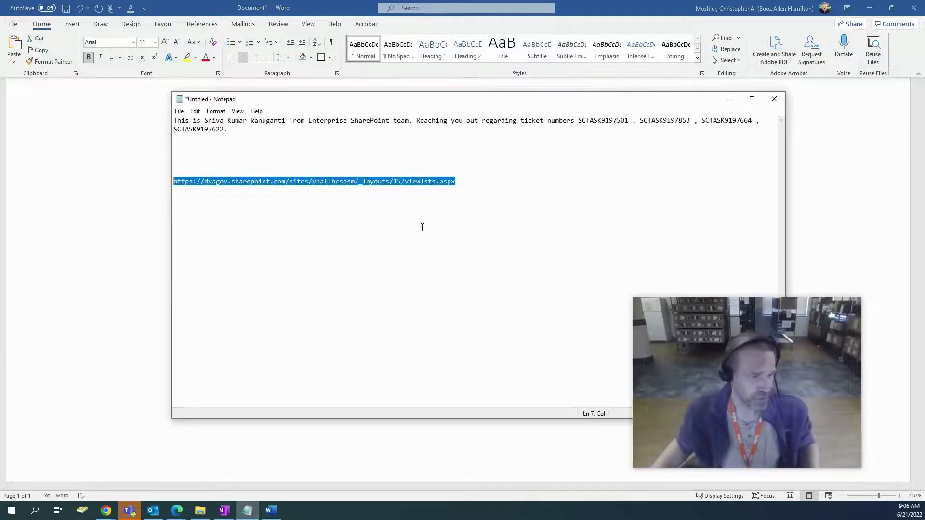
pyautogui.rightClick(458, 181)
pyautogui.click(413, 213)
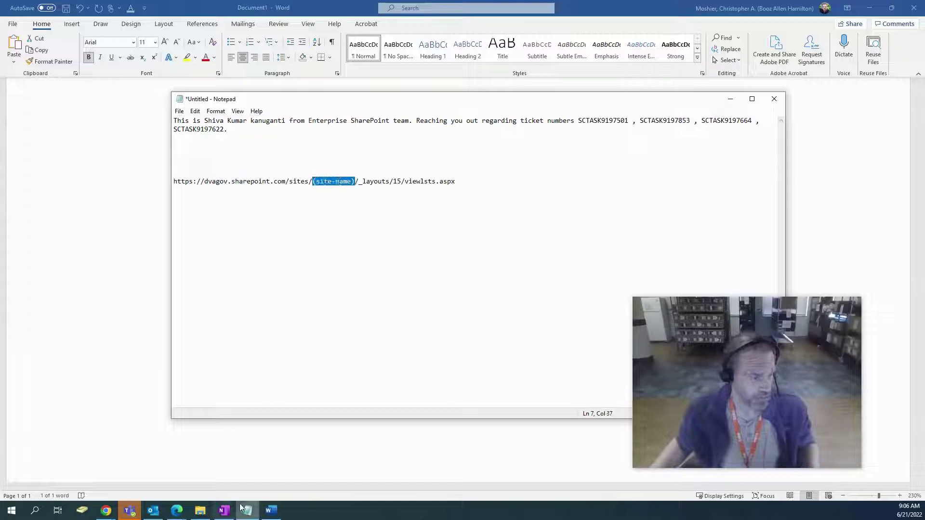
pyautogui.click(106, 512)
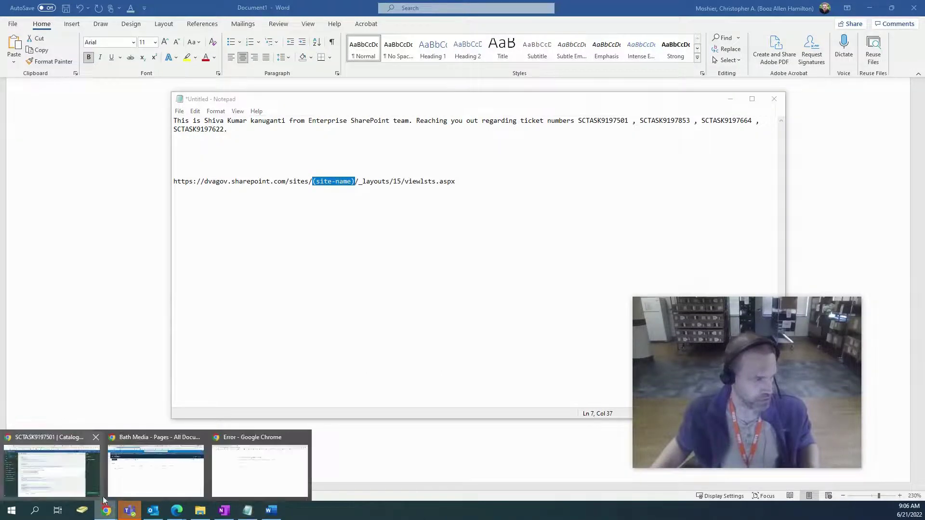
# - Copy vhaflhcspsm from the error page address and paste it over (site-name) in Notepad
pyautogui.click(258, 487)
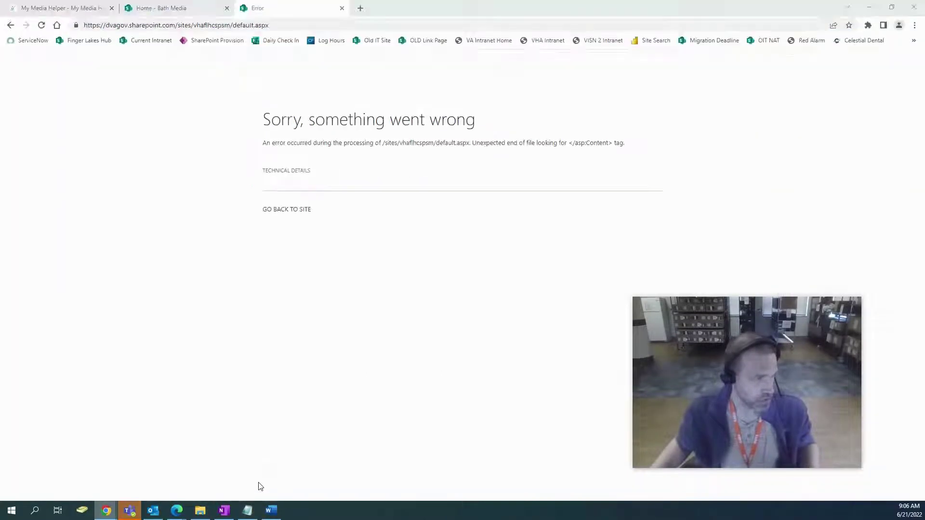
pyautogui.click(235, 24)
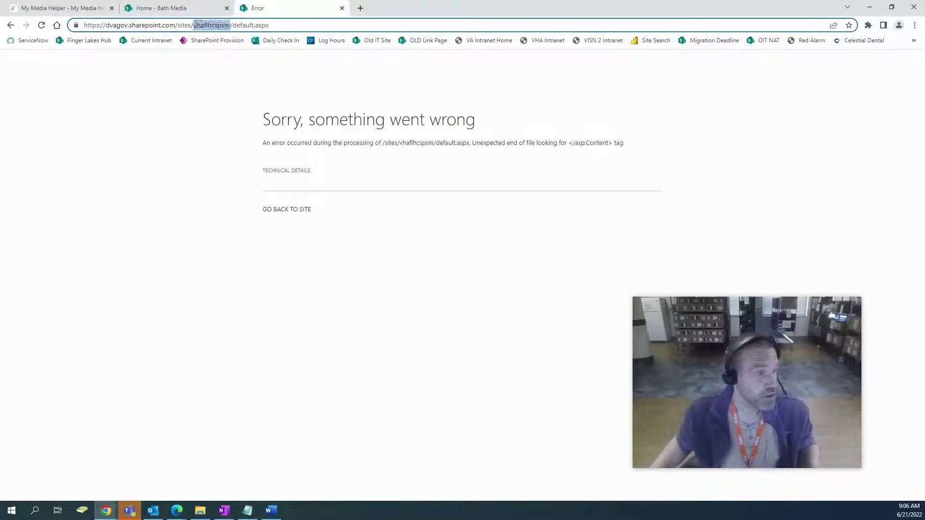
pyautogui.rightClick(206, 27)
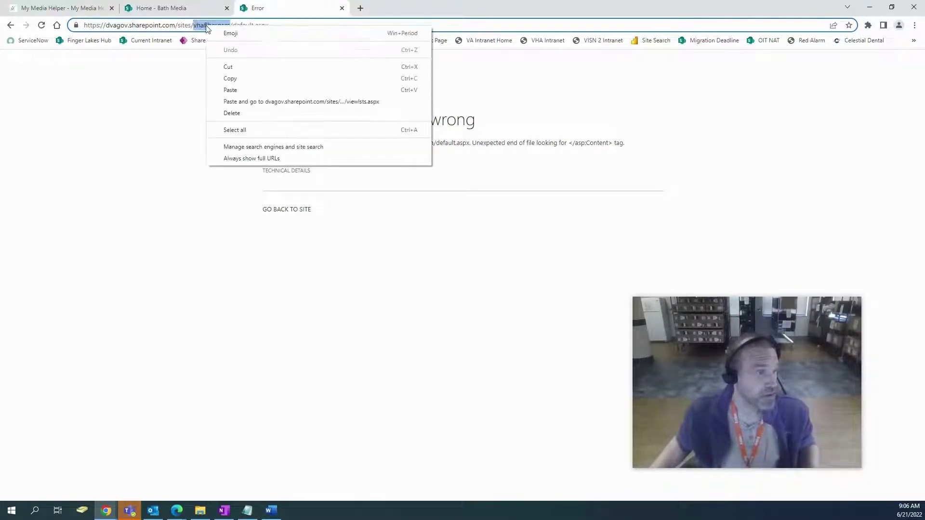
pyautogui.click(250, 79)
pyautogui.click(246, 511)
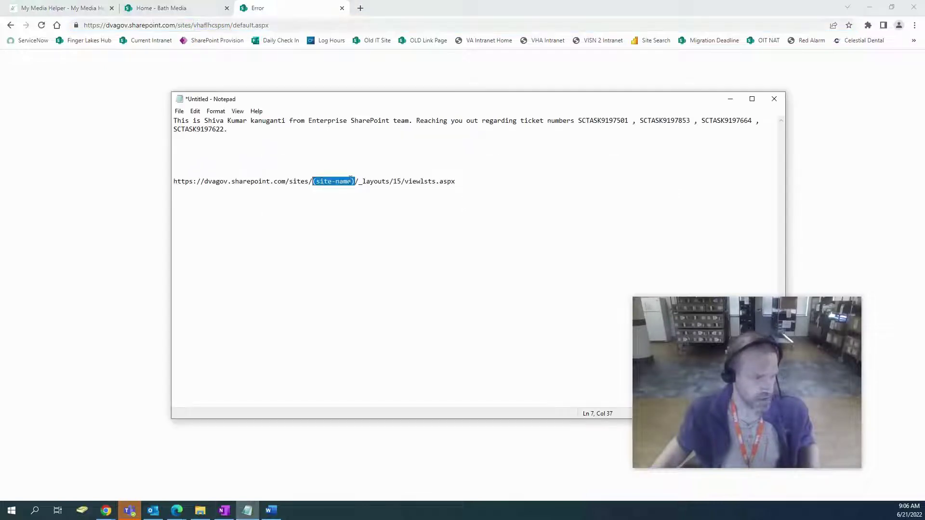
pyautogui.rightClick(332, 181)
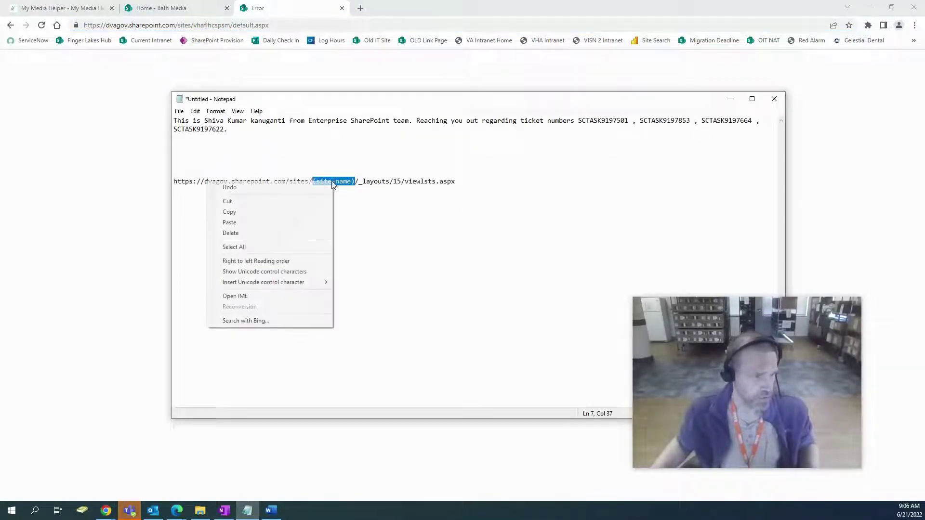
pyautogui.click(251, 221)
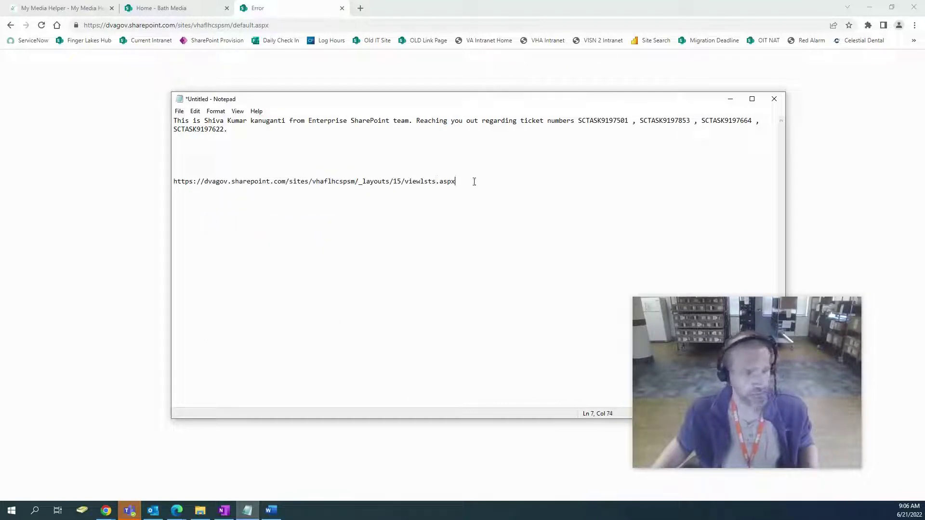
# - Copy the completed vhaflhcspsm Site Contents address from Notepad
pyautogui.moveTo(474, 181); pyautogui.dragTo(184, 190)
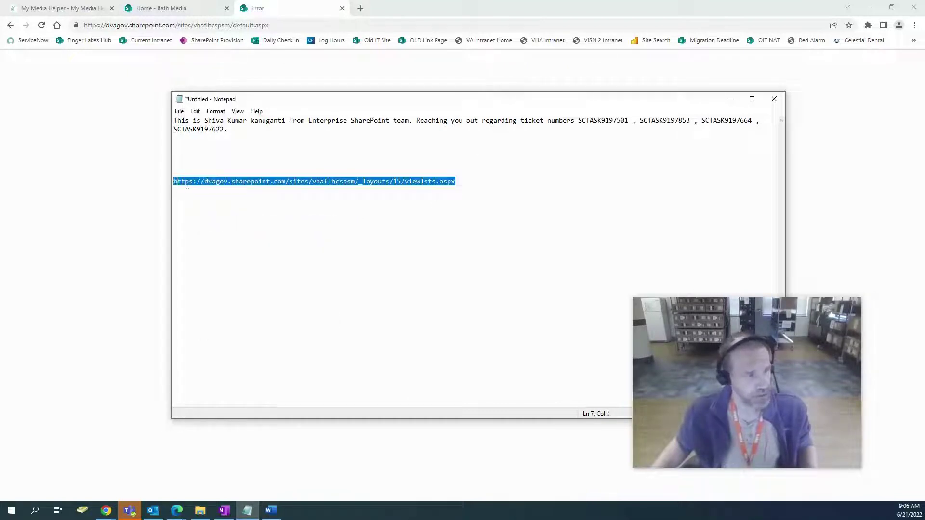
pyautogui.rightClick(187, 185)
pyautogui.click(153, 213)
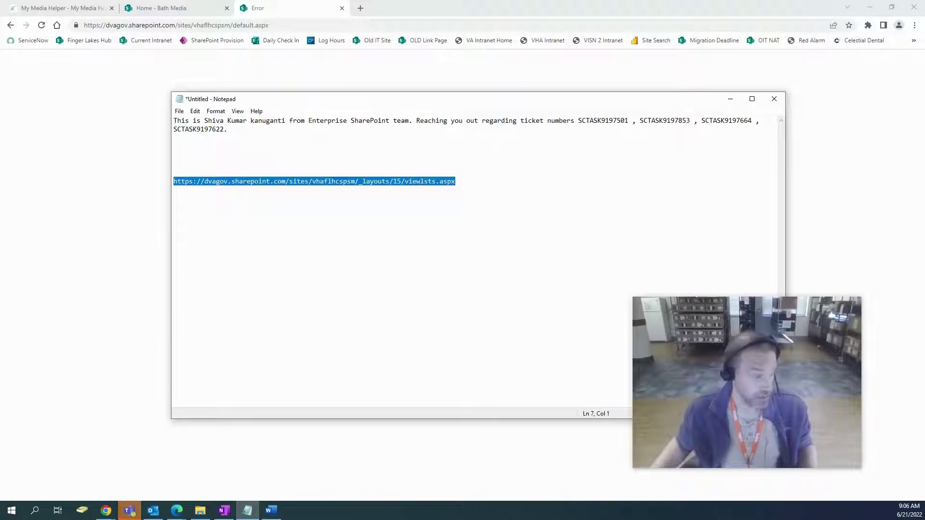
pyautogui.moveTo(106, 518)
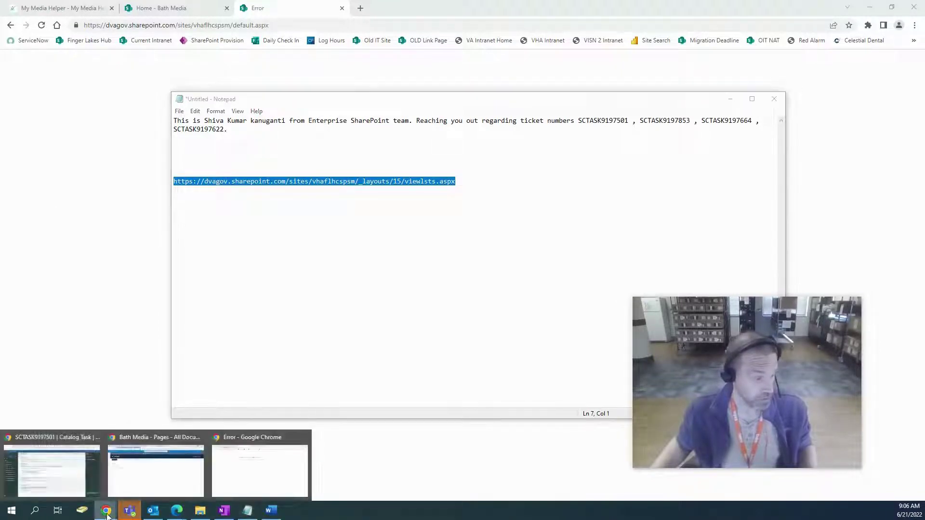
pyautogui.click(233, 483)
# - Load the completed Site Contents address in a new tab and open the Pages library
pyautogui.click(361, 9)
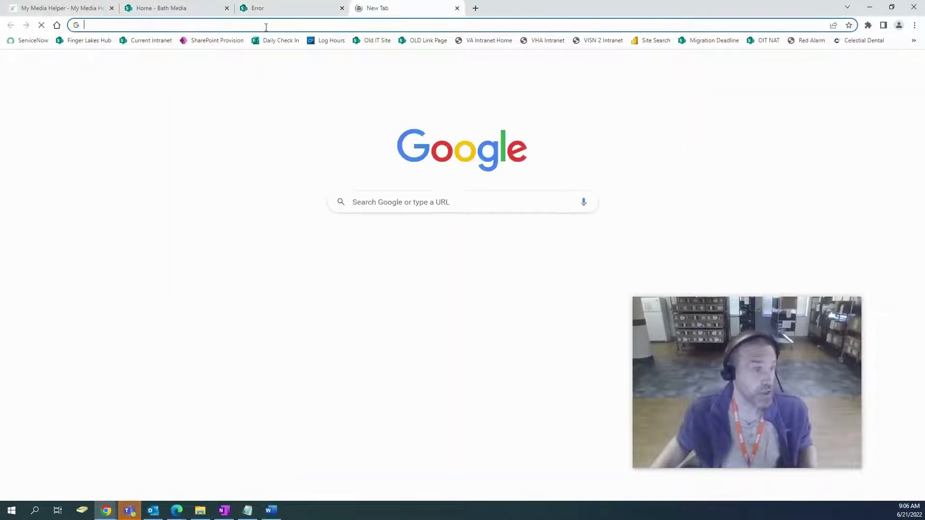
pyautogui.rightClick(265, 25)
pyautogui.click(303, 98)
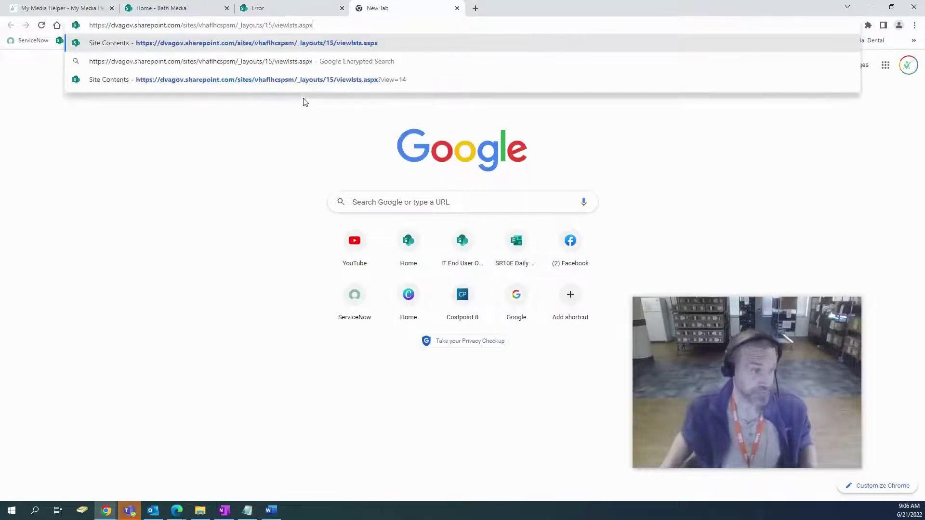
pyautogui.press('Return')
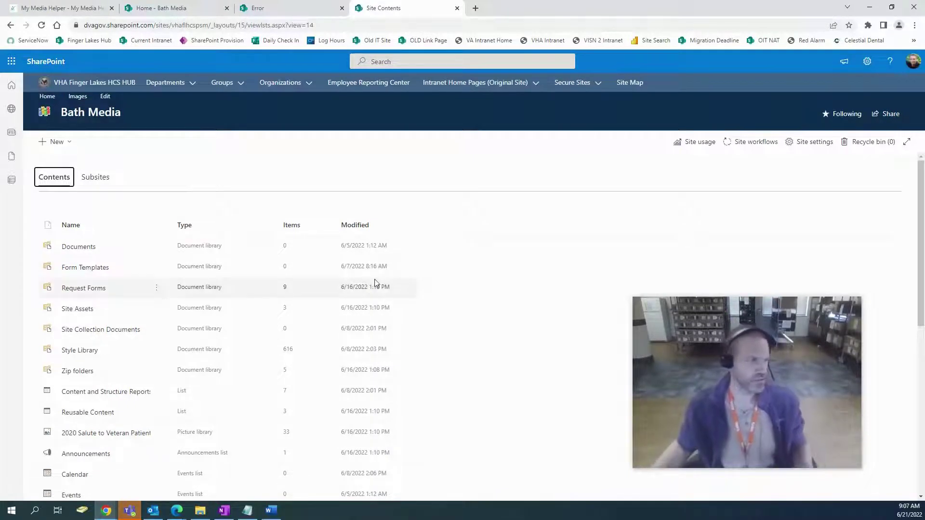
pyautogui.scroll(-2, 378, 283)
pyautogui.scroll(-3, 376, 283)
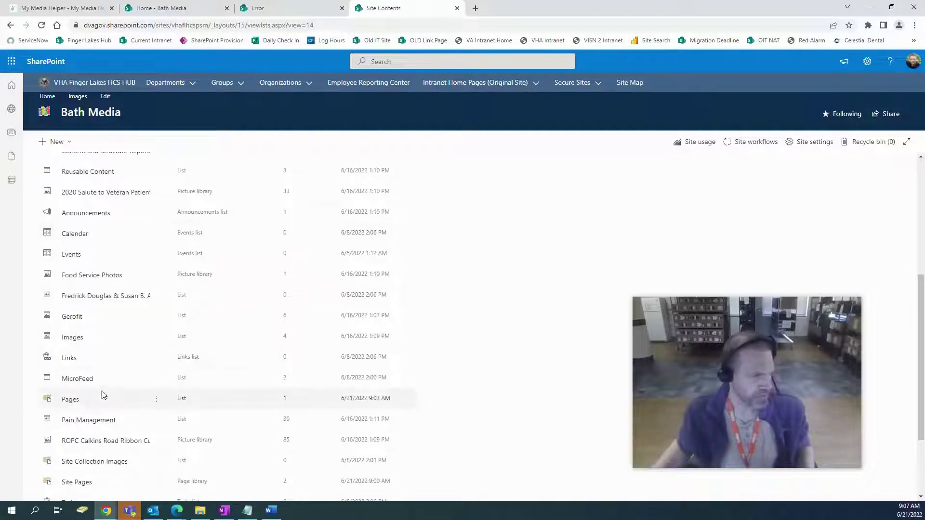
pyautogui.click(72, 400)
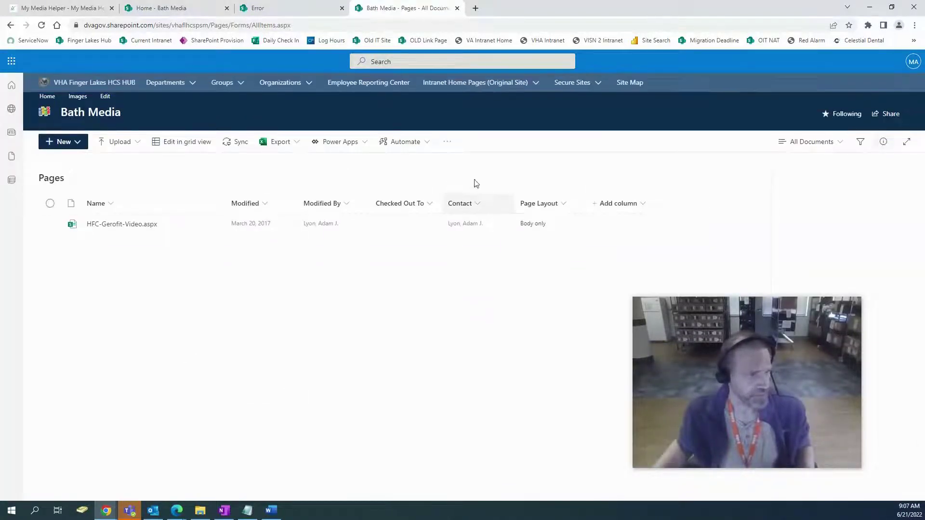
# - Open HFC-Gerofit-Video.aspx in its own tab, then go back to Site Contents
pyautogui.click(117, 224)
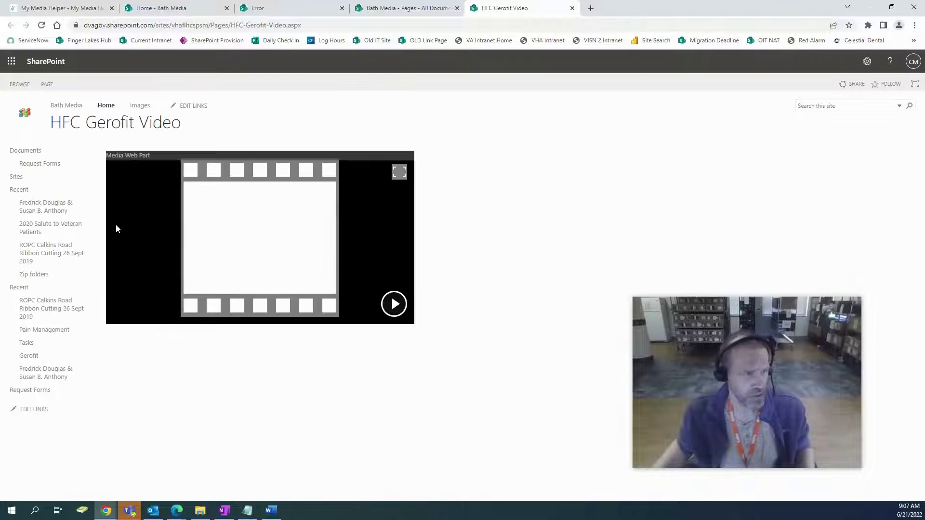
pyautogui.click(385, 8)
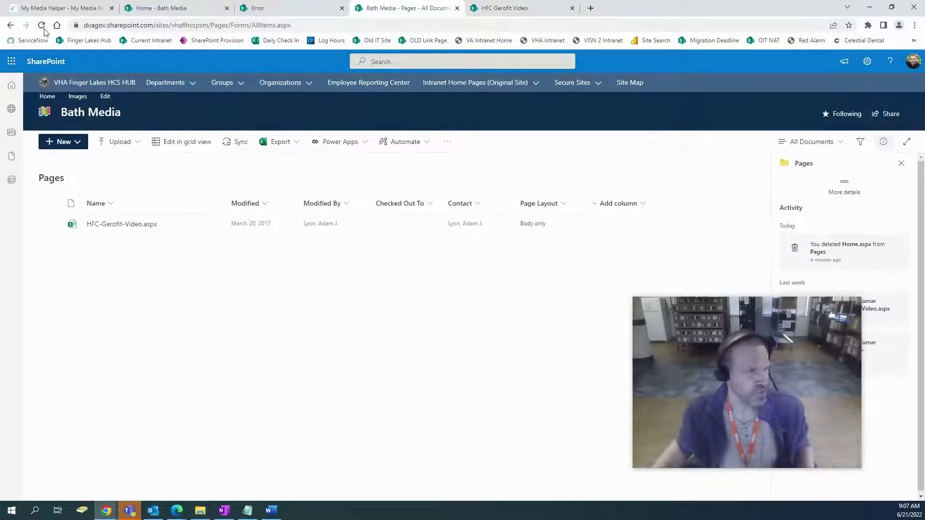
pyautogui.click(9, 25)
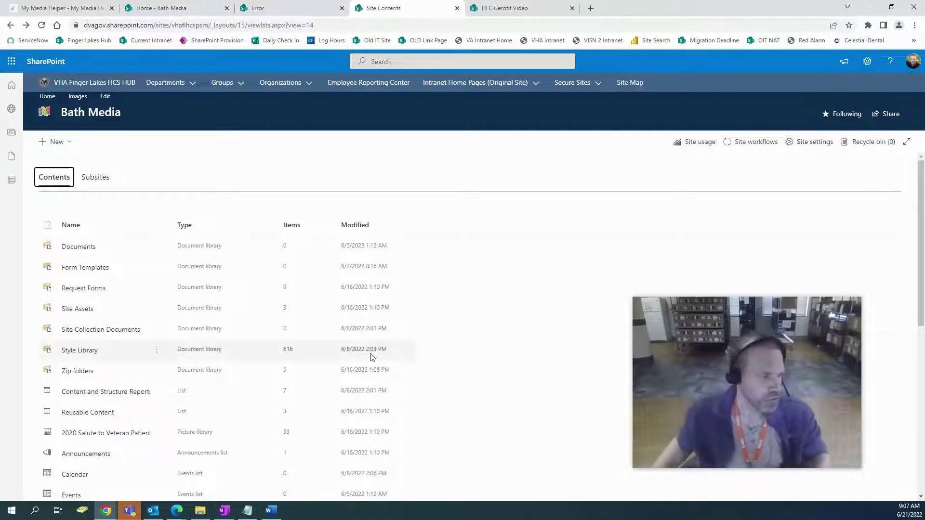
# - Go from Site Contents to the Pages library and start a New > Page
pyautogui.scroll(-1, 580, 267)
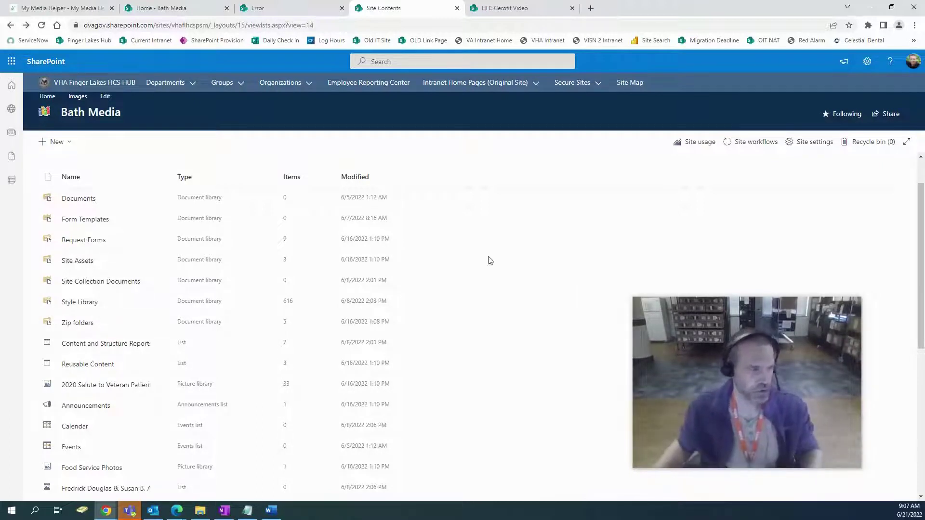
pyautogui.scroll(-1, 427, 258)
pyautogui.scroll(-2, 428, 258)
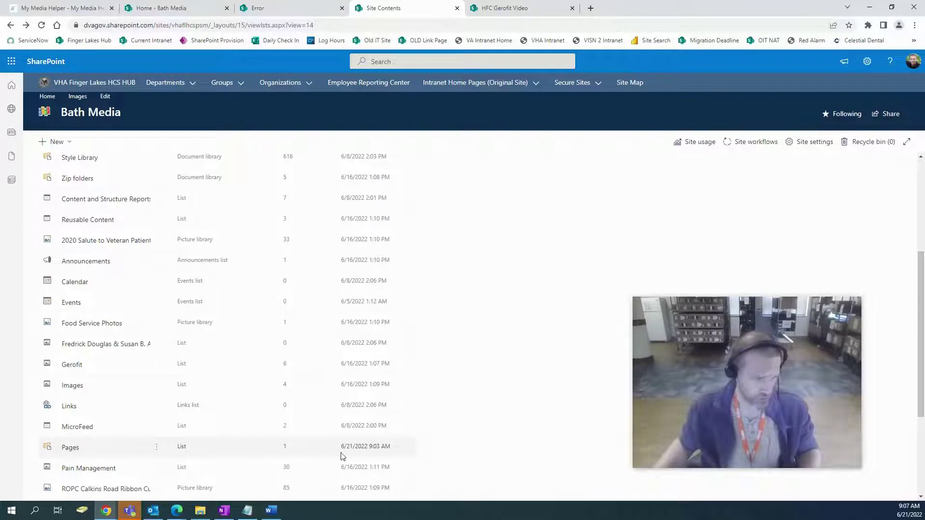
pyautogui.scroll(-3, 260, 427)
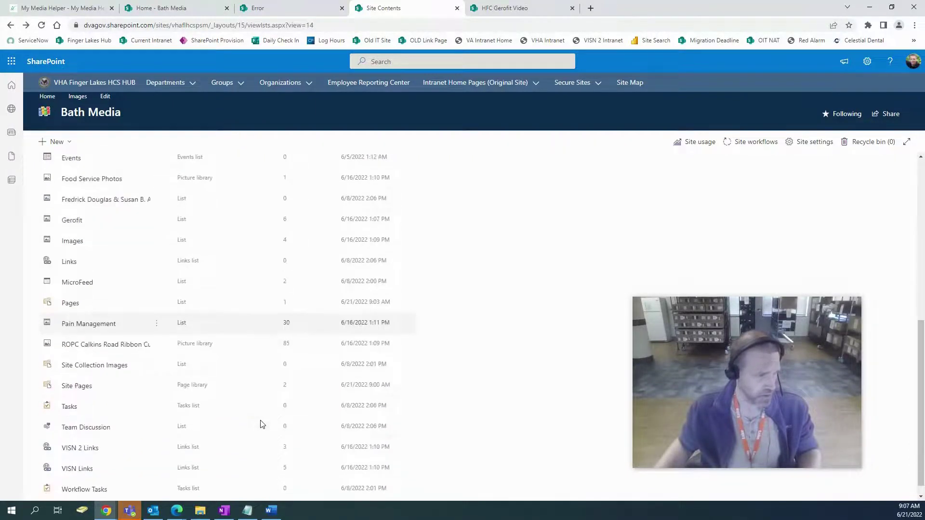
pyautogui.scroll(-1, 260, 424)
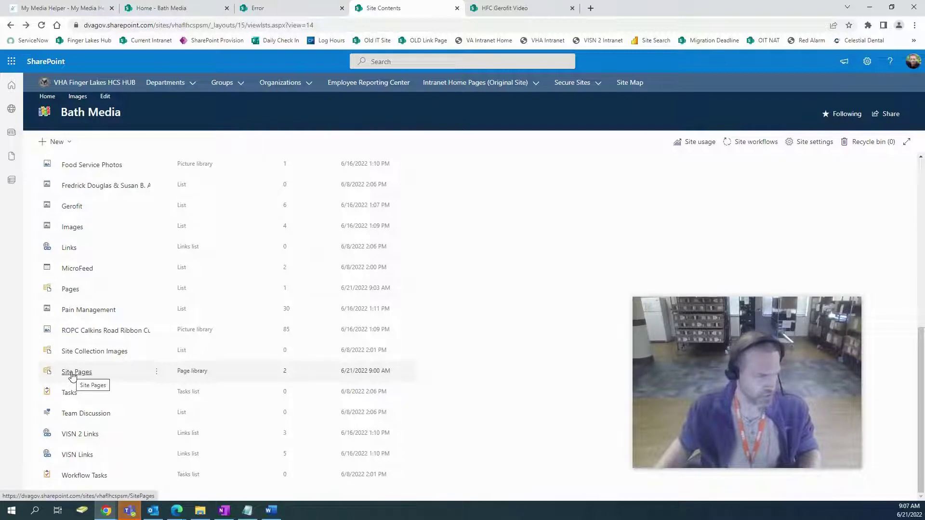
pyautogui.click(70, 290)
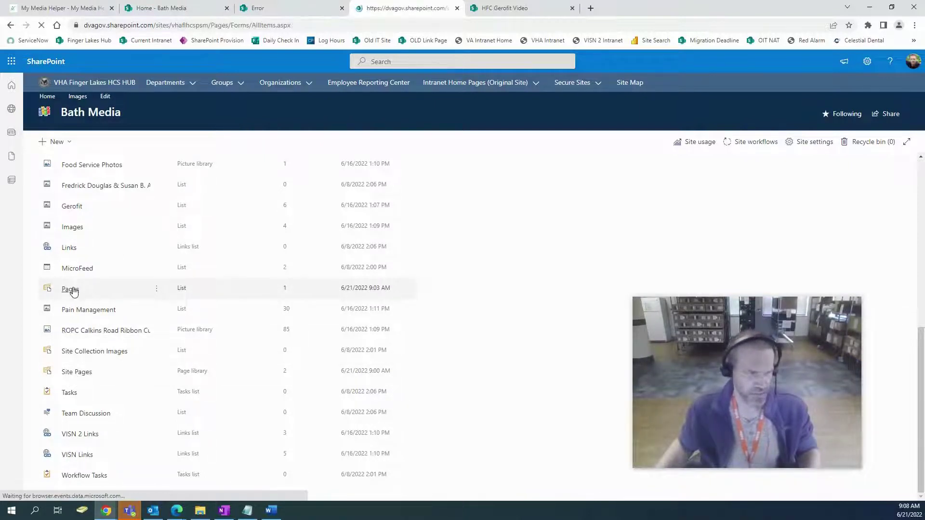
pyautogui.click(10, 25)
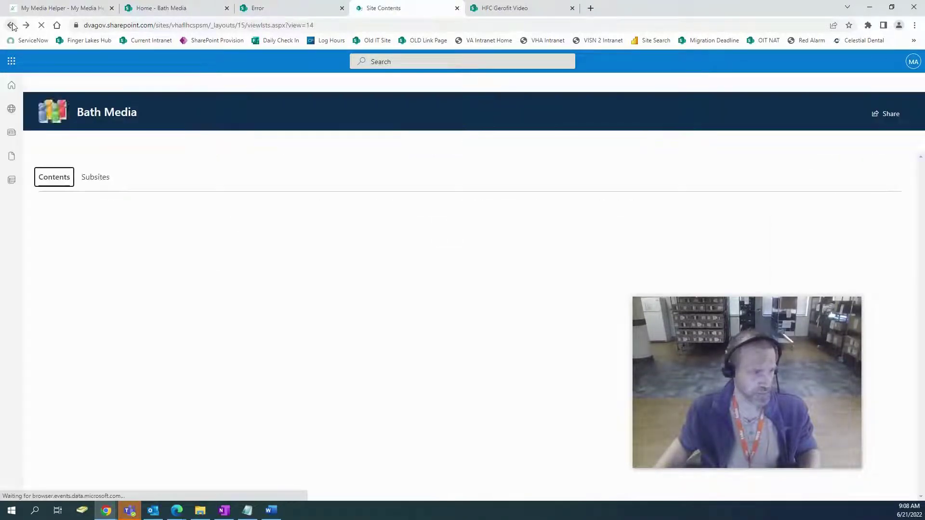
pyautogui.scroll(-10, 139, 409)
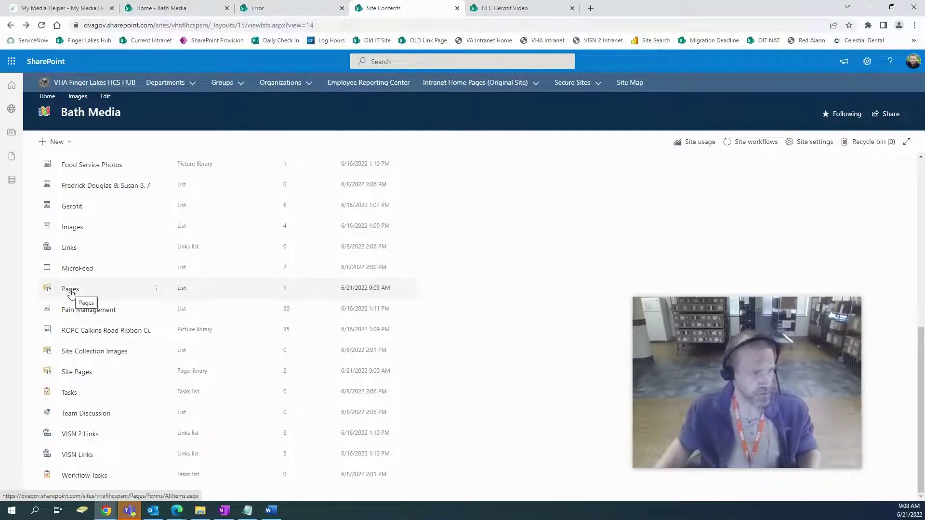
pyautogui.click(71, 290)
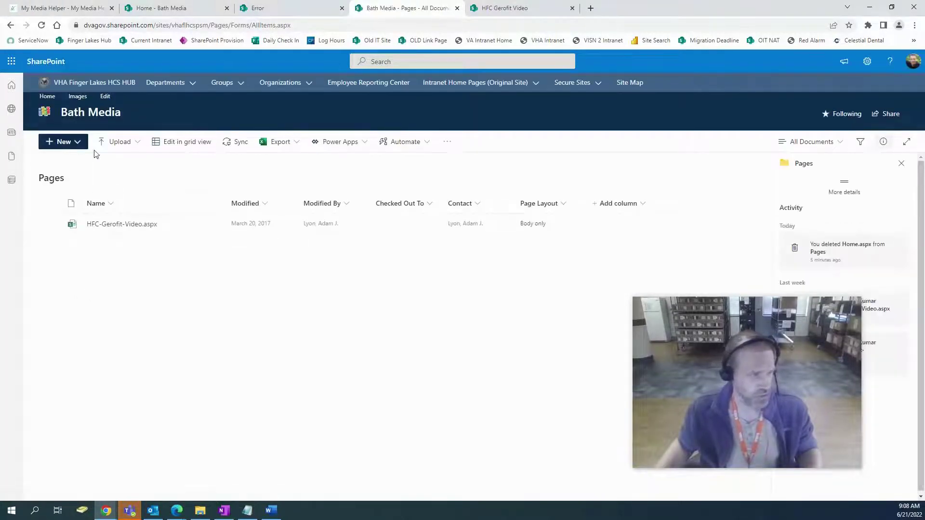
pyautogui.click(77, 141)
pyautogui.click(68, 159)
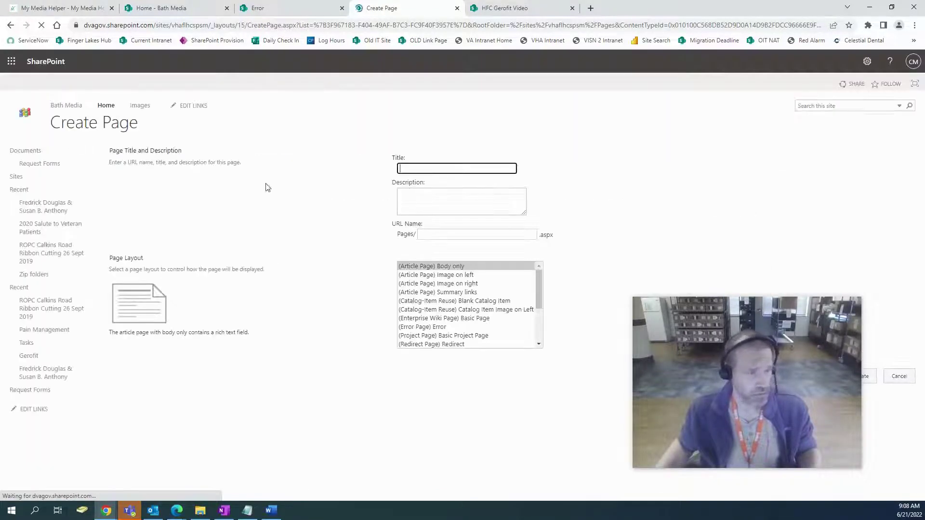
# - Create a page titled 'Home' with the Body only layout
pyautogui.write('Home')
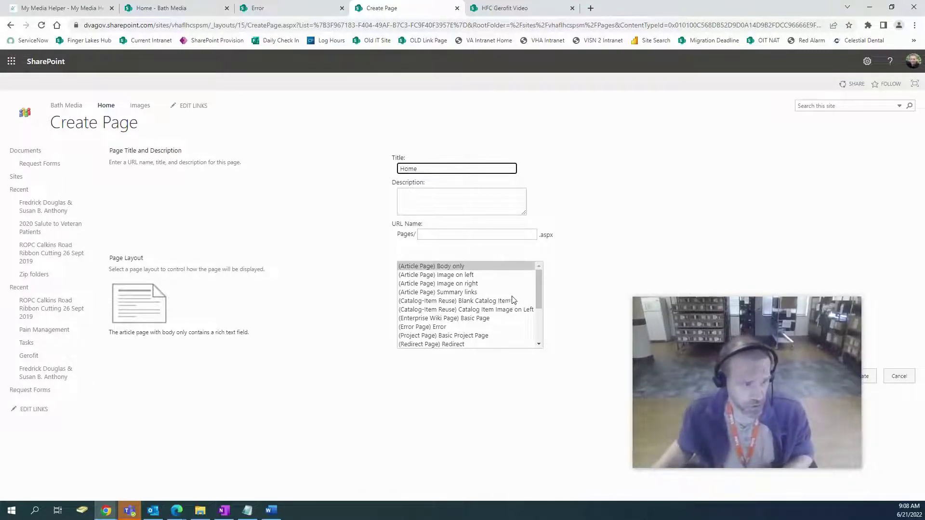
pyautogui.click(423, 274)
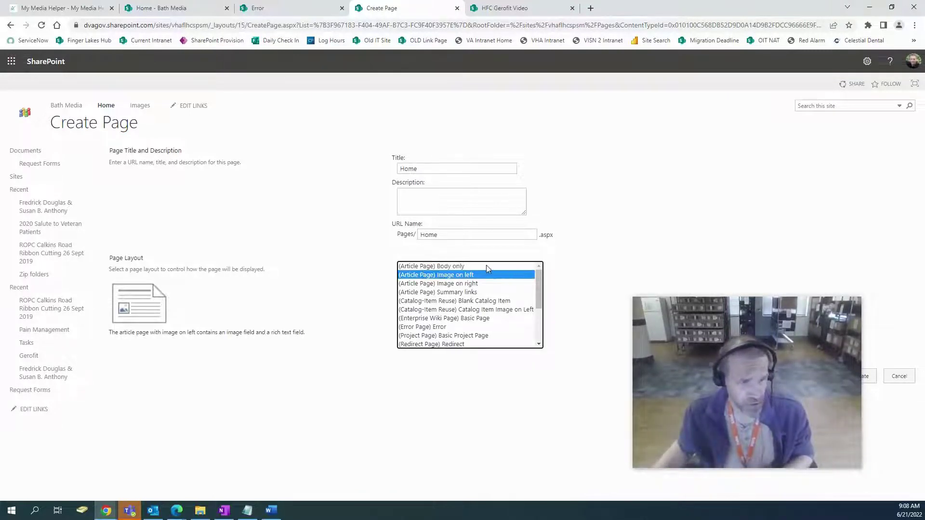
pyautogui.click(434, 267)
pyautogui.moveTo(776, 328); pyautogui.dragTo(790, 193)
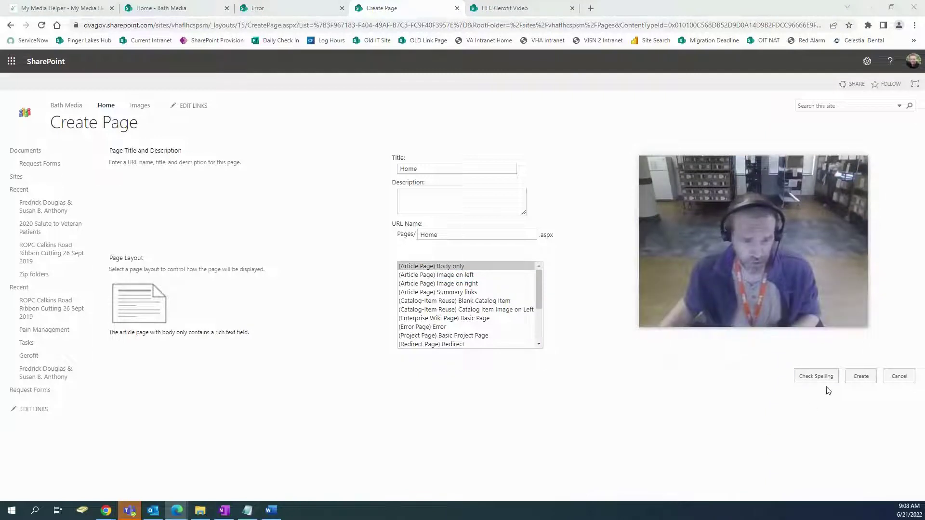
pyautogui.click(862, 381)
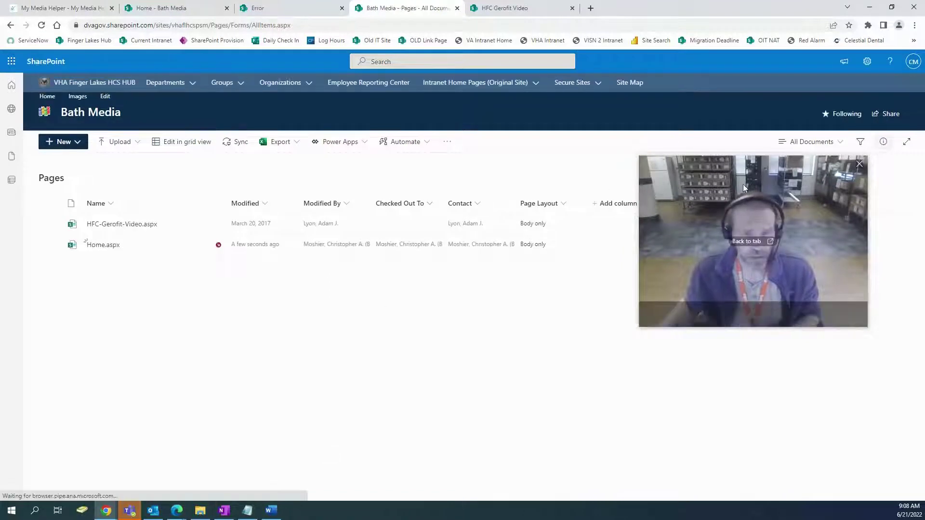
# - Open the new Home.aspx in its own tab to check it, then return to Pages
pyautogui.moveTo(743, 184); pyautogui.dragTo(729, 305)
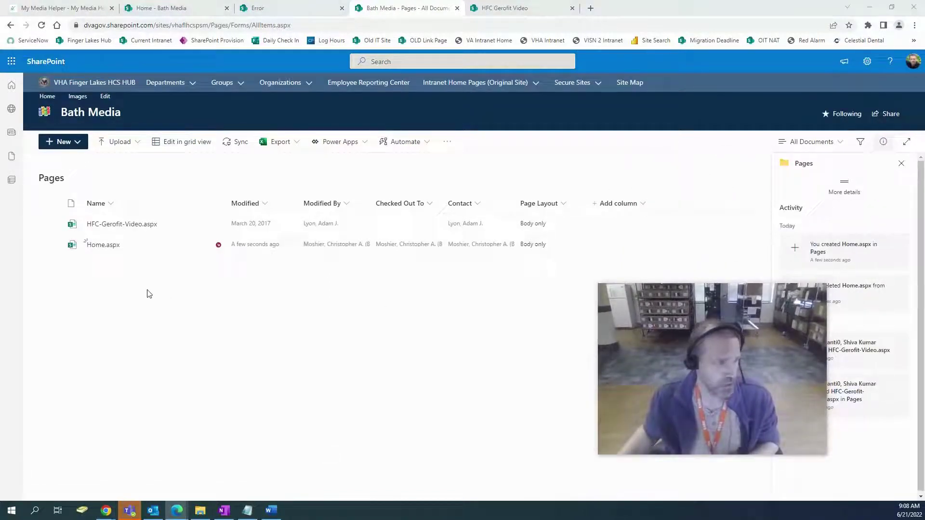
pyautogui.click(108, 246)
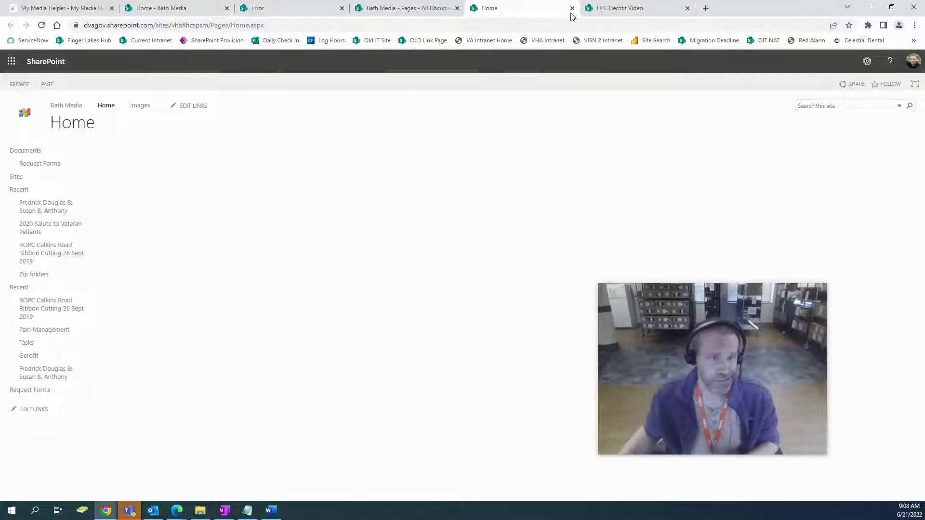
pyautogui.click(411, 8)
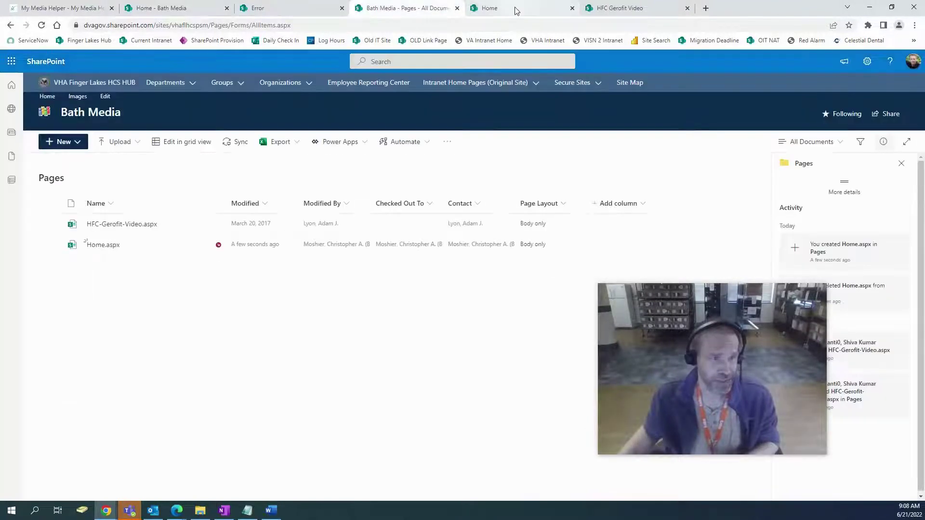
pyautogui.click(561, 14)
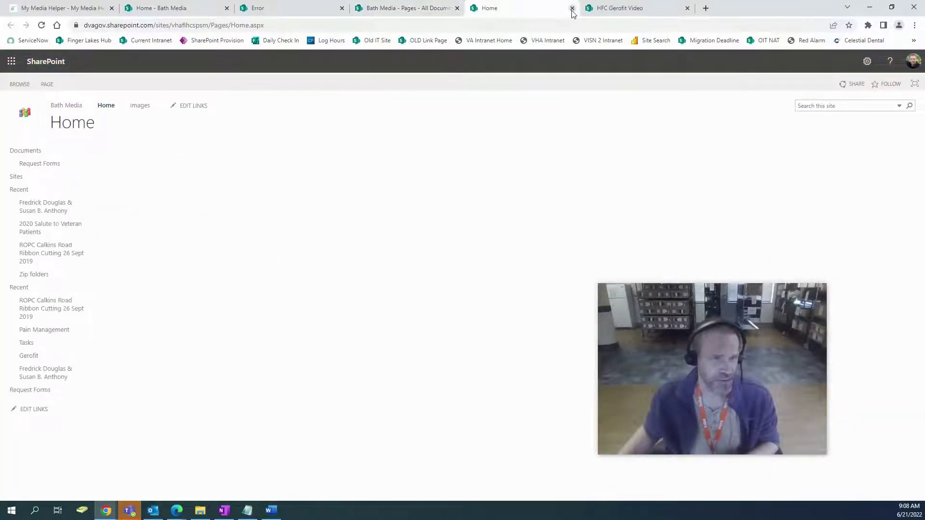
pyautogui.click(410, 9)
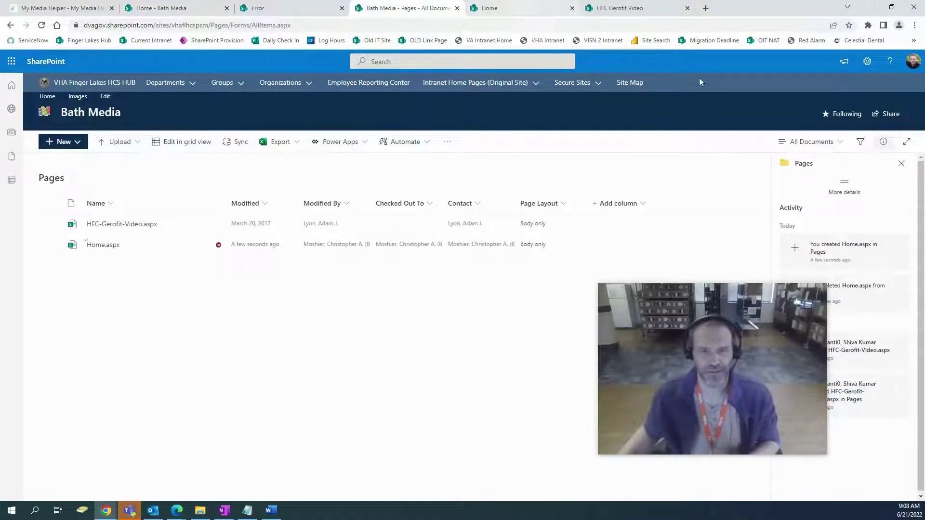
# - Open the Pages library settings from the Site Contents list
pyautogui.click(867, 62)
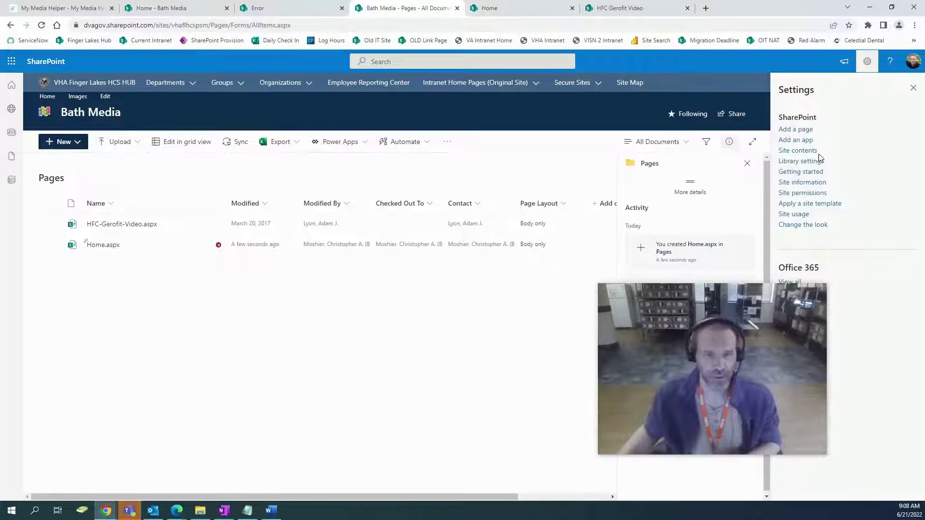
pyautogui.click(802, 150)
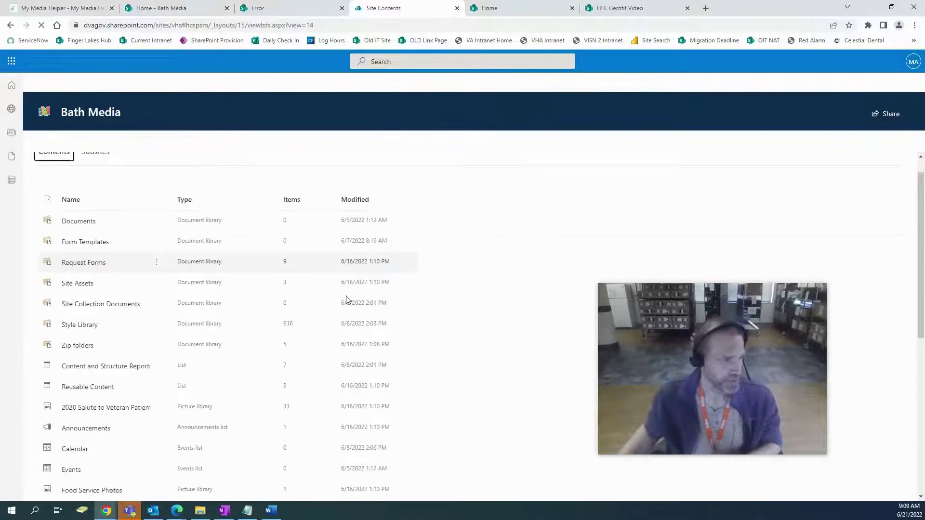
pyautogui.scroll(-4, 346, 300)
pyautogui.scroll(-2, 316, 306)
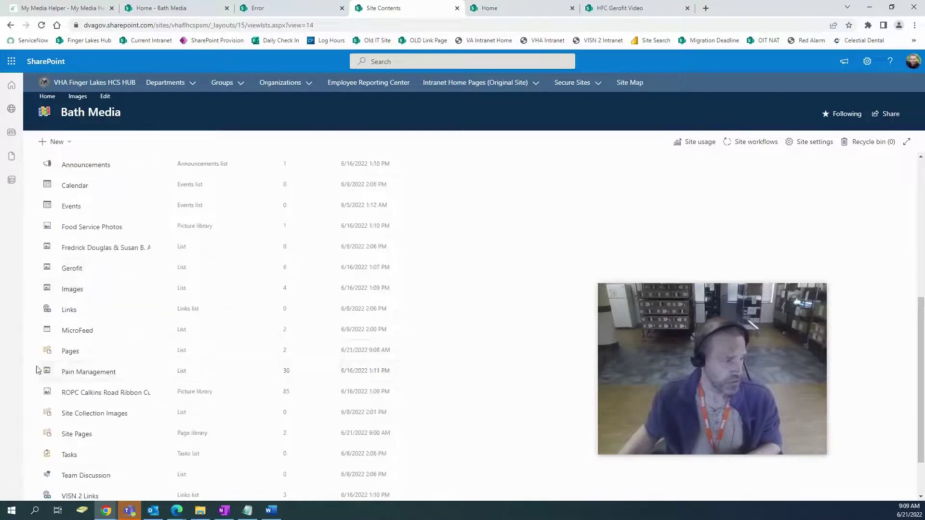
pyautogui.click(156, 354)
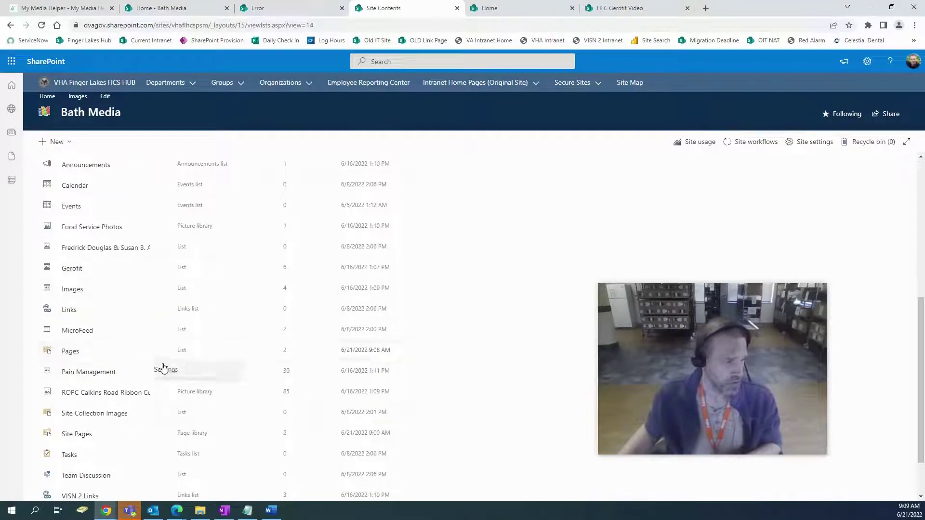
pyautogui.click(187, 373)
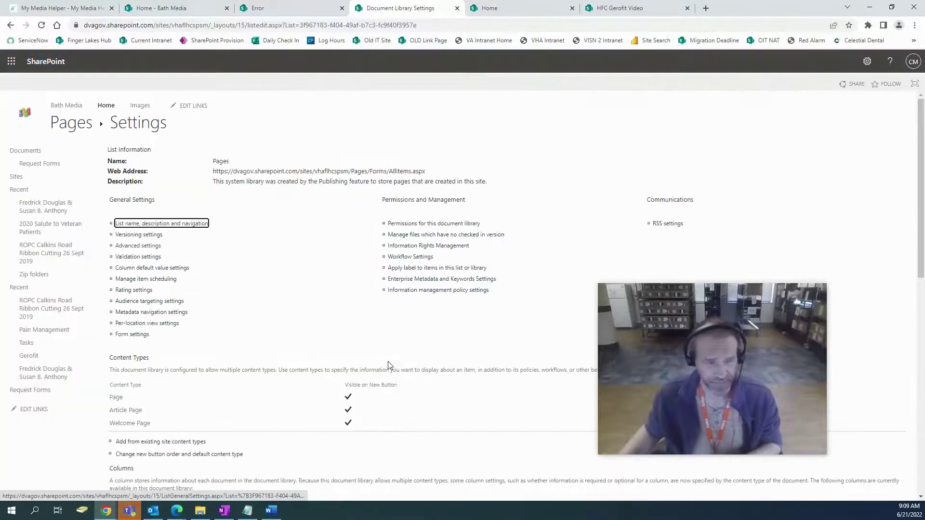
# - Review the Pages library's advanced settings and save them
pyautogui.click(145, 247)
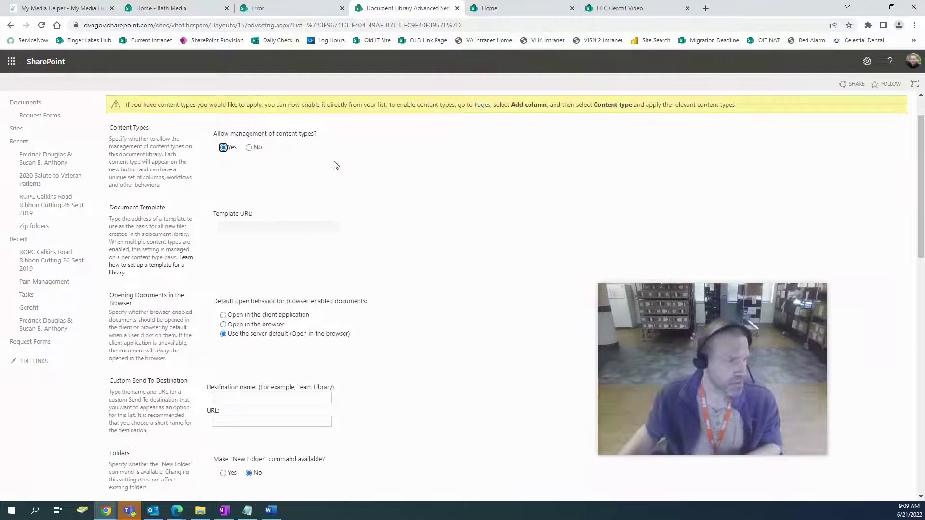
pyautogui.scroll(-12, 335, 165)
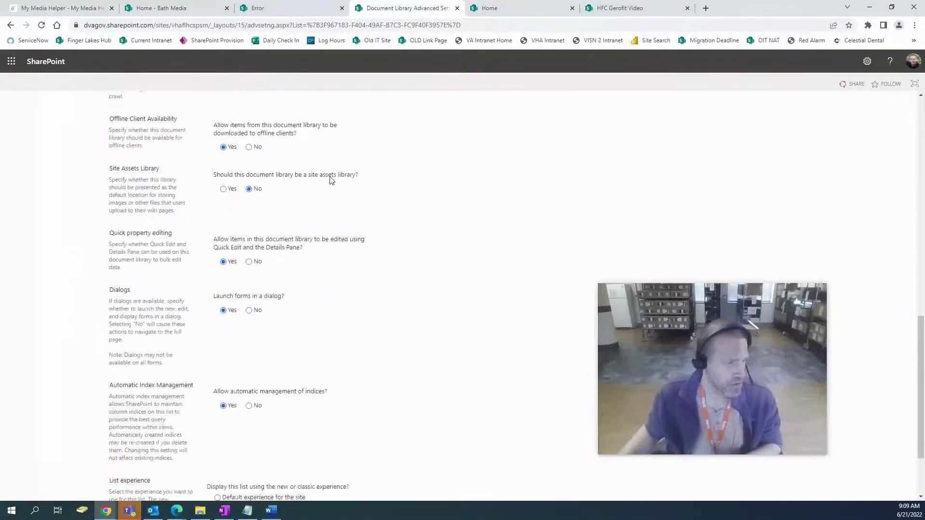
pyautogui.scroll(-2, 332, 181)
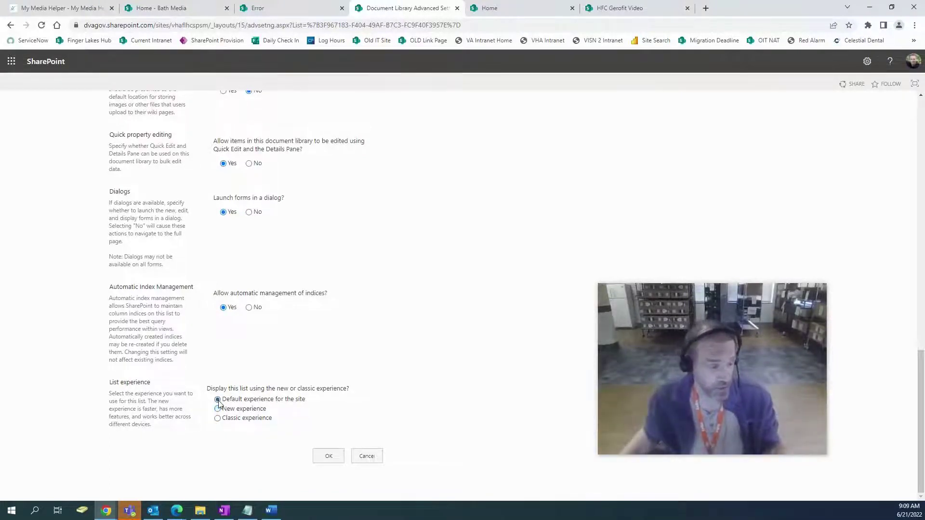
pyautogui.click(329, 455)
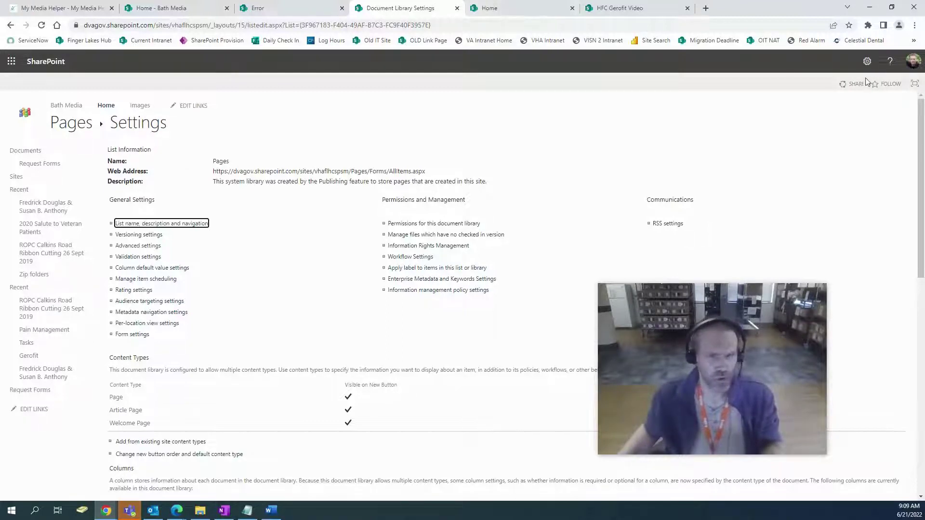
# - Check in the checked-out Home.aspx page from the Pages library
pyautogui.click(72, 124)
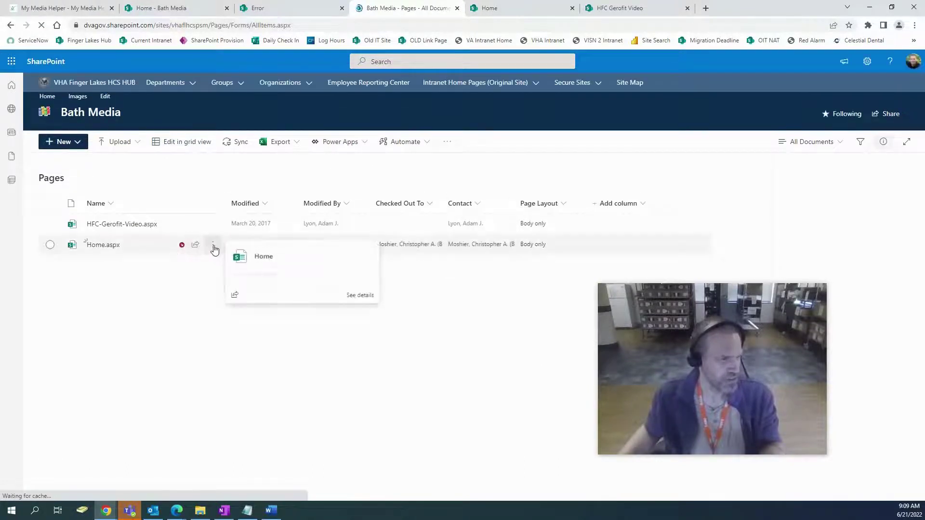
pyautogui.click(214, 250)
pyautogui.click(213, 246)
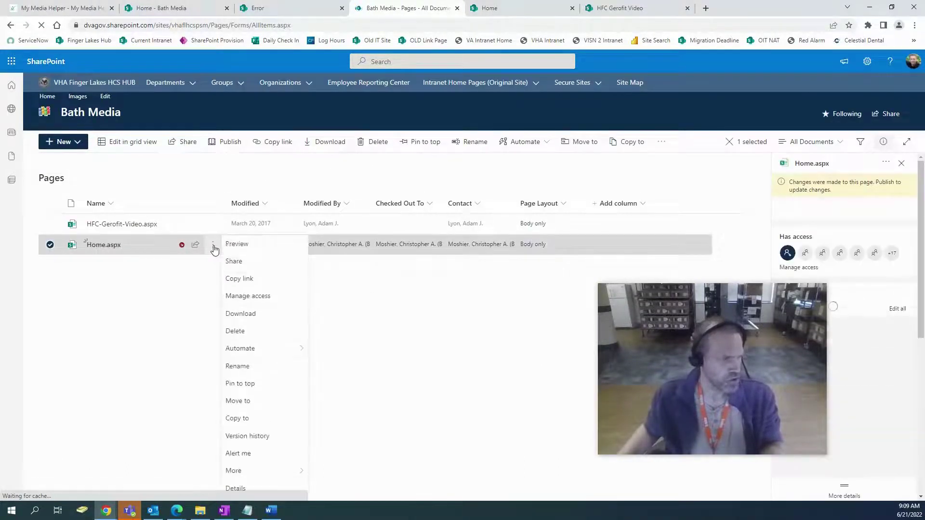
pyautogui.moveTo(275, 474)
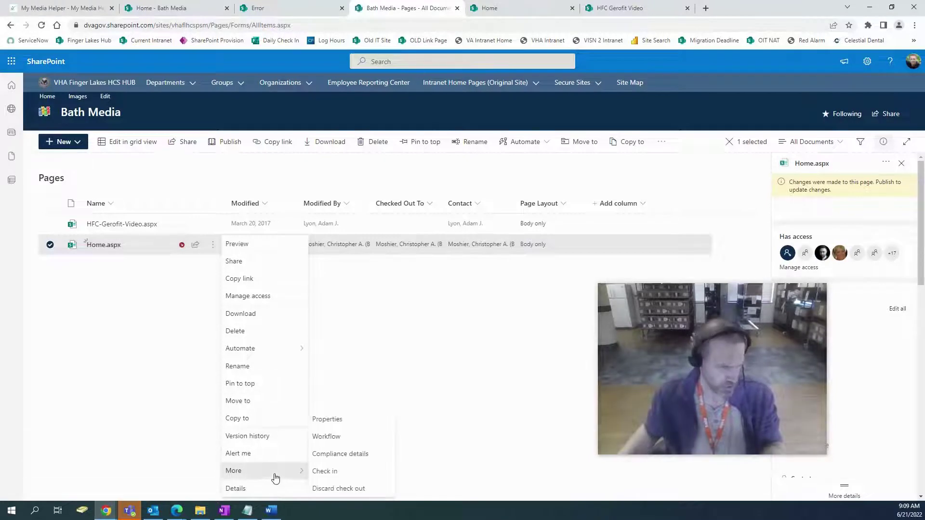
pyautogui.click(336, 473)
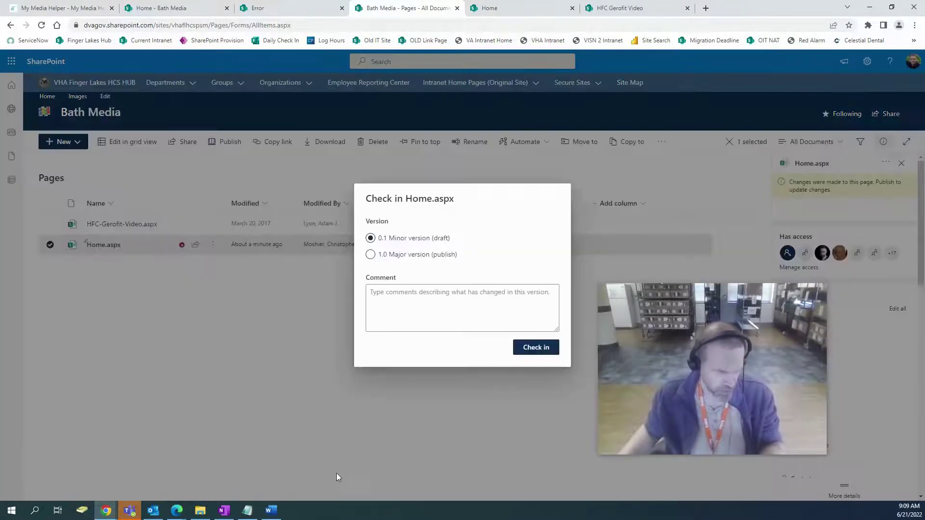
pyautogui.click(543, 348)
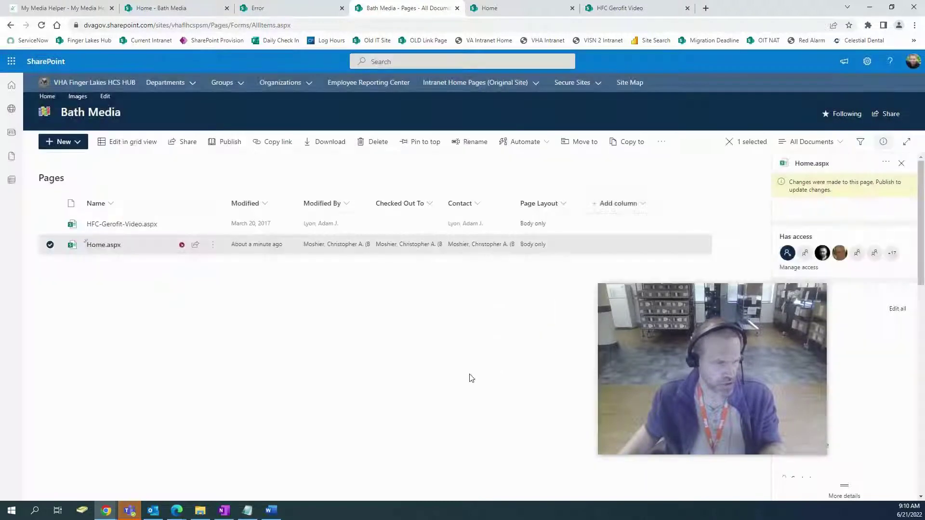
# - Verify Home.aspx's status, then open Home.aspx in a new tab
pyautogui.click(213, 245)
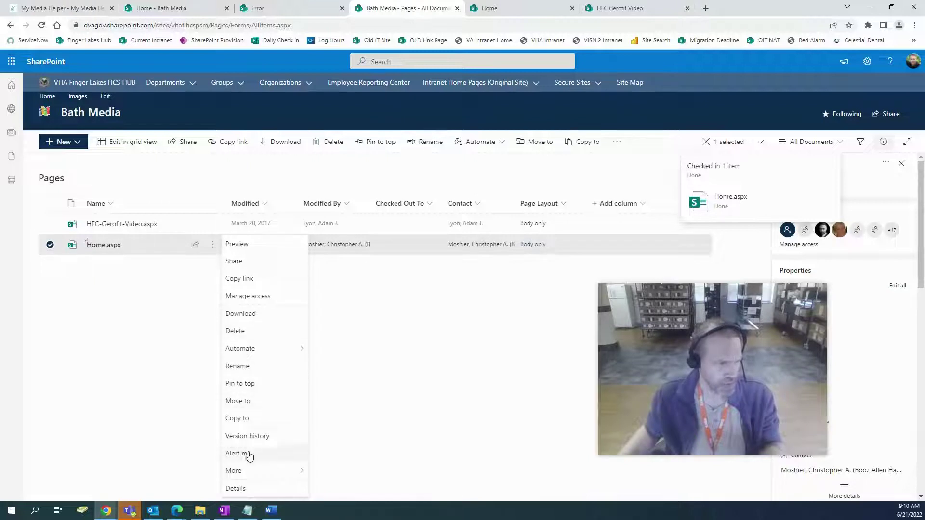
pyautogui.moveTo(274, 473)
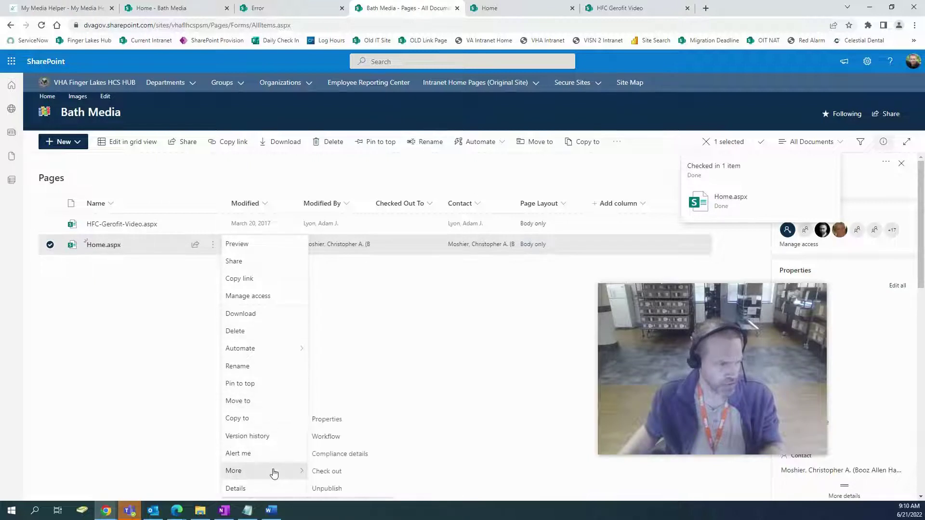
pyautogui.click(105, 247)
pyautogui.click(104, 246)
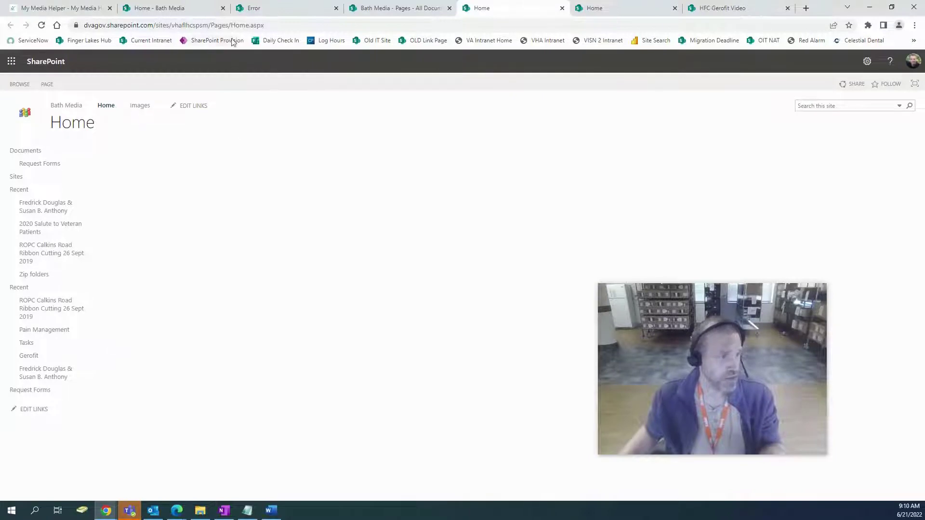
# - Reload the site's root page in the Error tab to retest it
pyautogui.click(260, 25)
pyautogui.moveTo(209, 23); pyautogui.dragTo(96, 24)
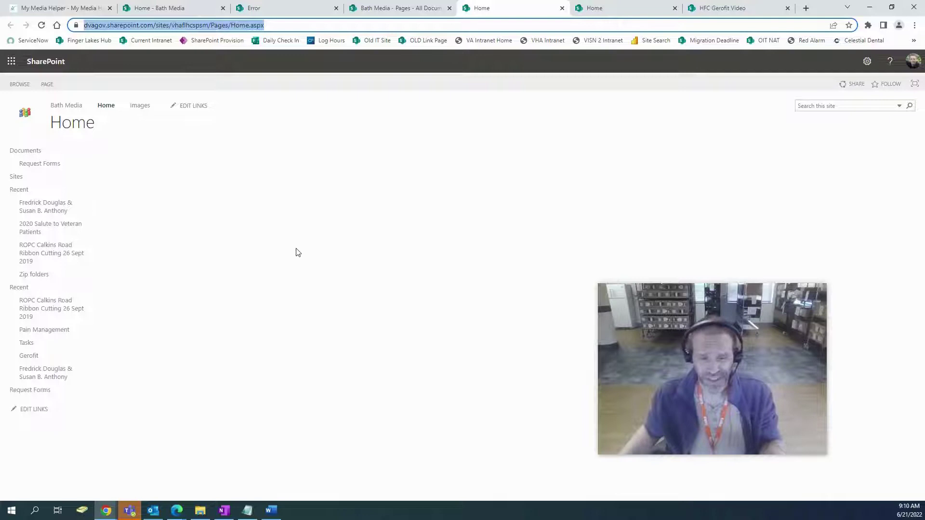
pyautogui.click(284, 8)
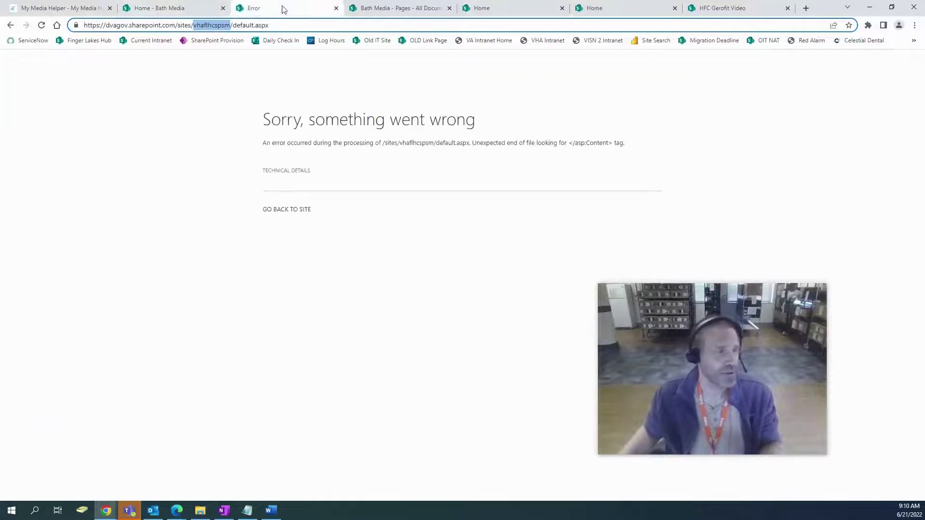
pyautogui.click(42, 27)
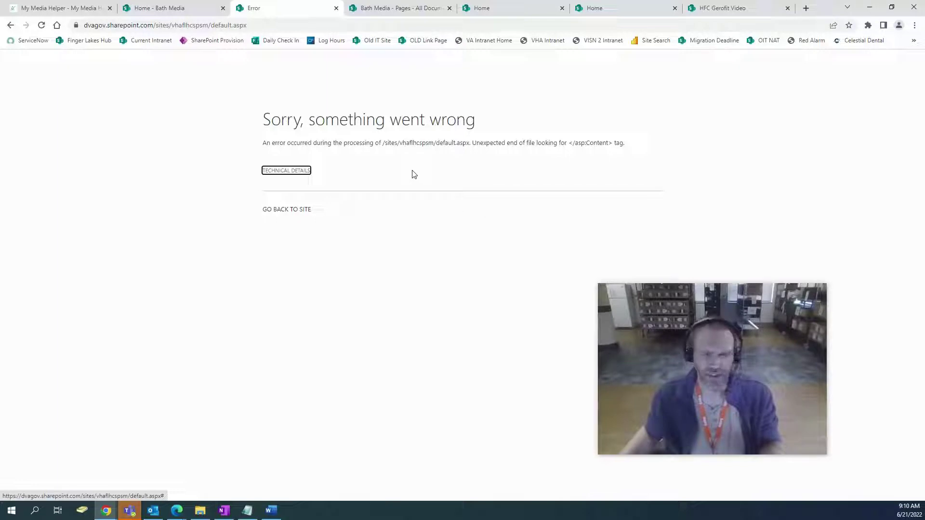
# - Close the duplicate Home tab and the HFC Gerofit Video tab, returning to Pages library
pyautogui.click(521, 8)
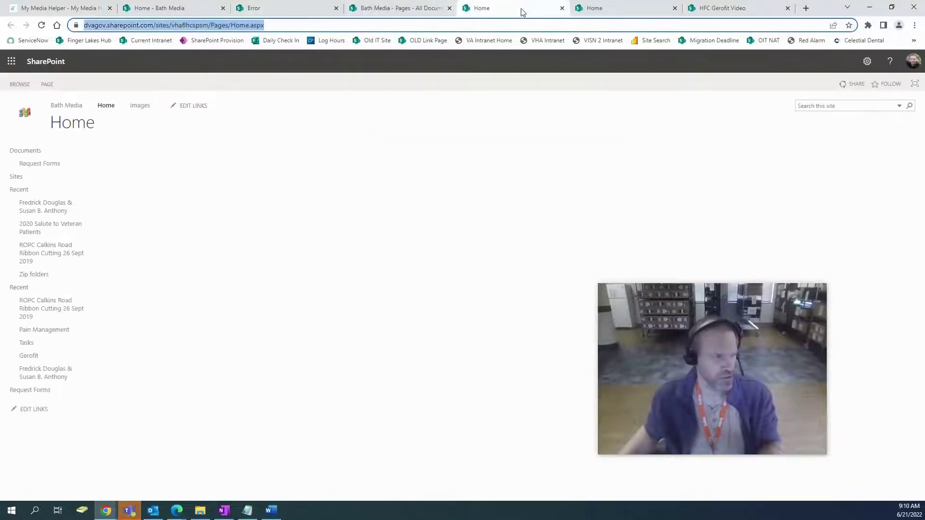
pyautogui.click(562, 8)
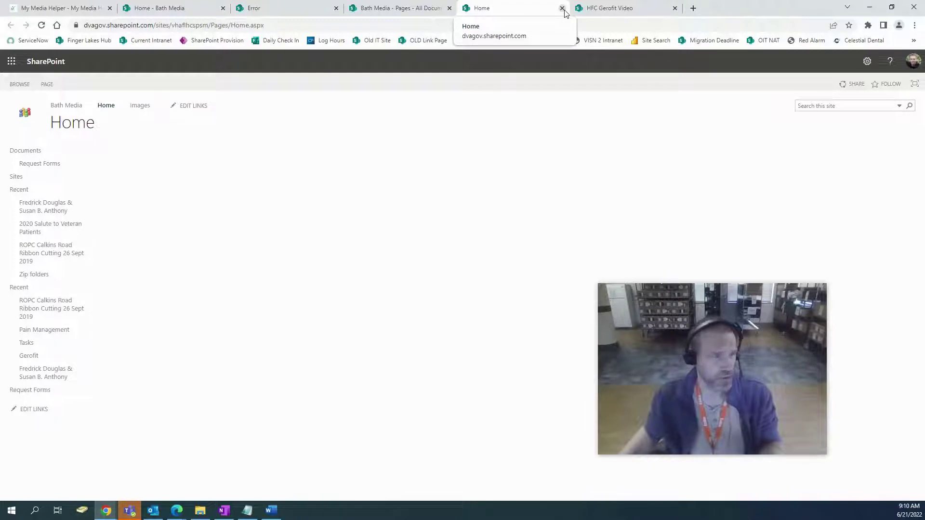
pyautogui.click(606, 8)
pyautogui.click(676, 9)
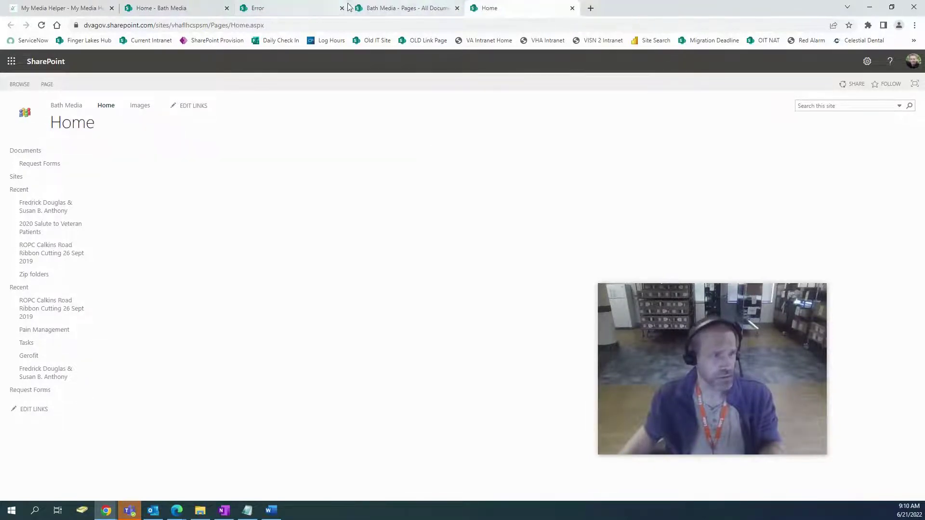
pyautogui.click(378, 7)
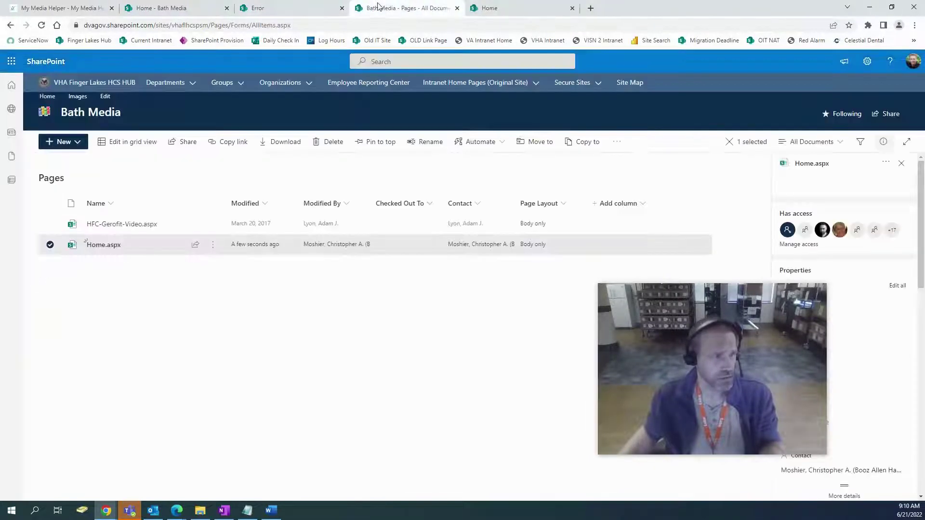
# - Open Bath Media's Site contents list from the settings gear
pyautogui.click(867, 61)
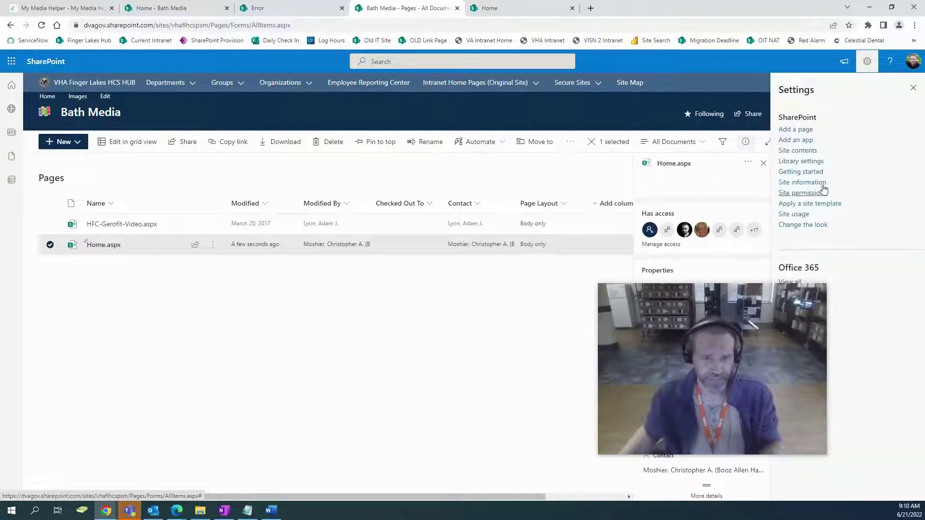
pyautogui.click(798, 150)
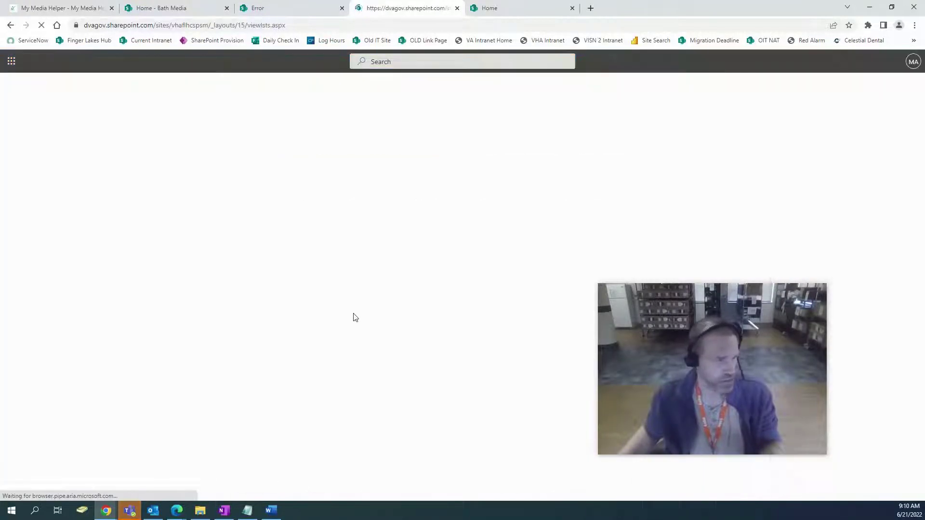
pyautogui.scroll(-3, 355, 318)
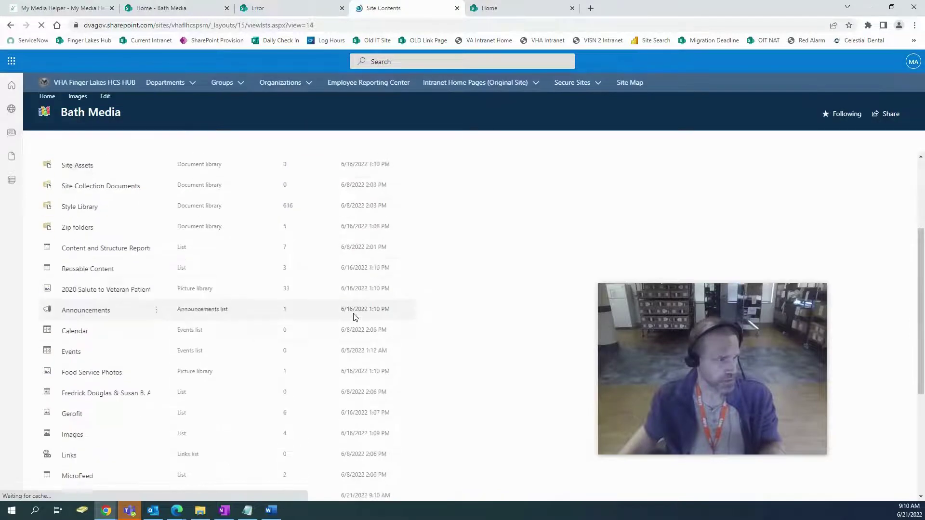
pyautogui.scroll(-5, 355, 317)
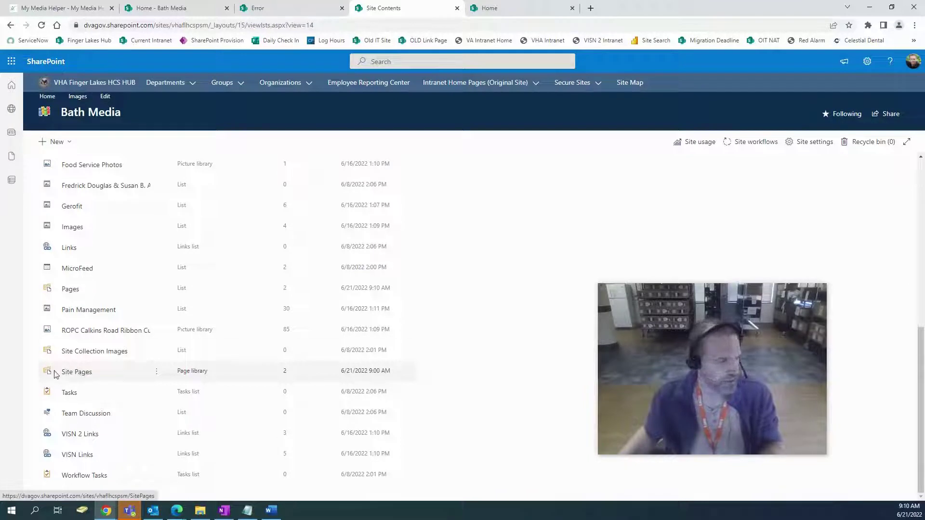
# - Review Site Pages library advanced settings without saving, then view its pages
pyautogui.click(156, 372)
pyautogui.click(181, 409)
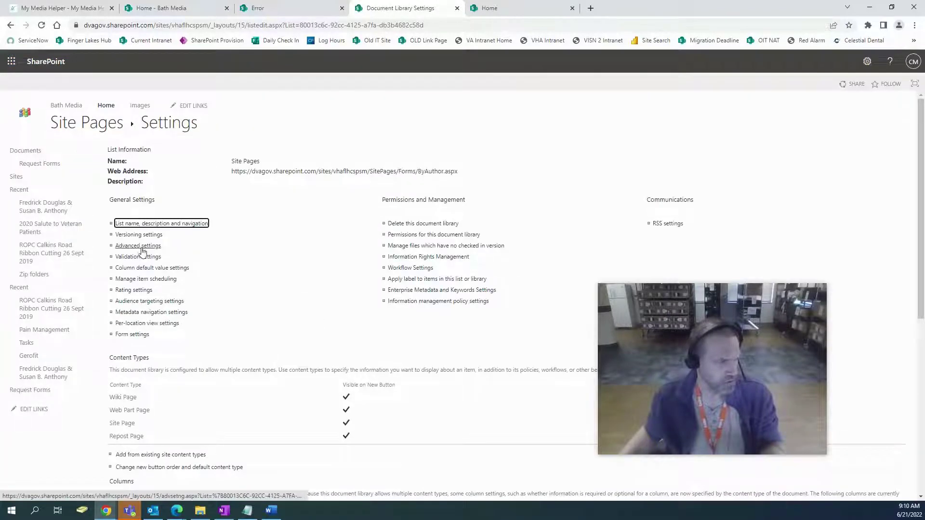
pyautogui.click(142, 248)
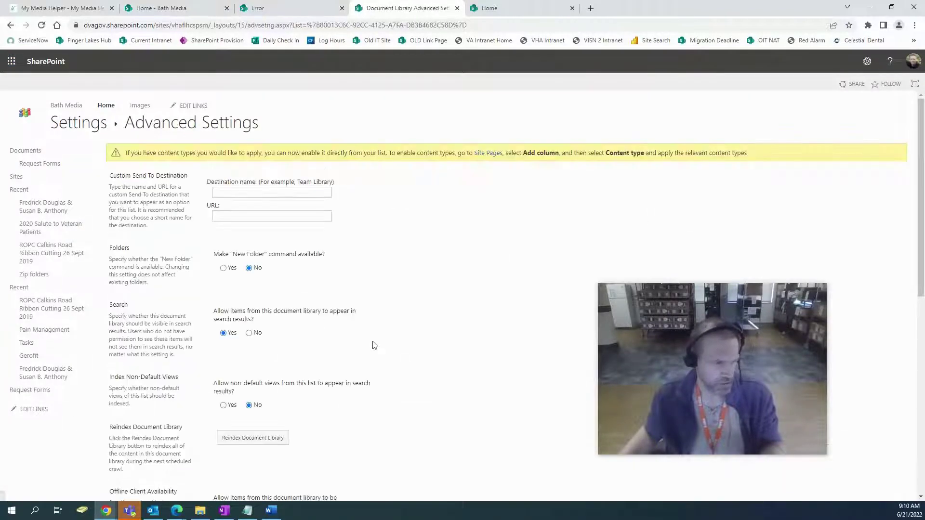
pyautogui.scroll(-1, 375, 346)
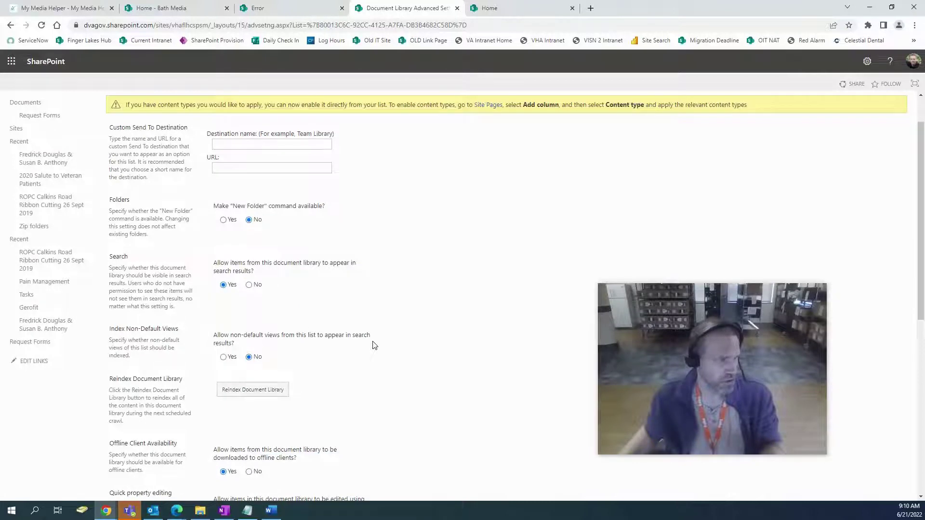
pyautogui.scroll(-7, 347, 228)
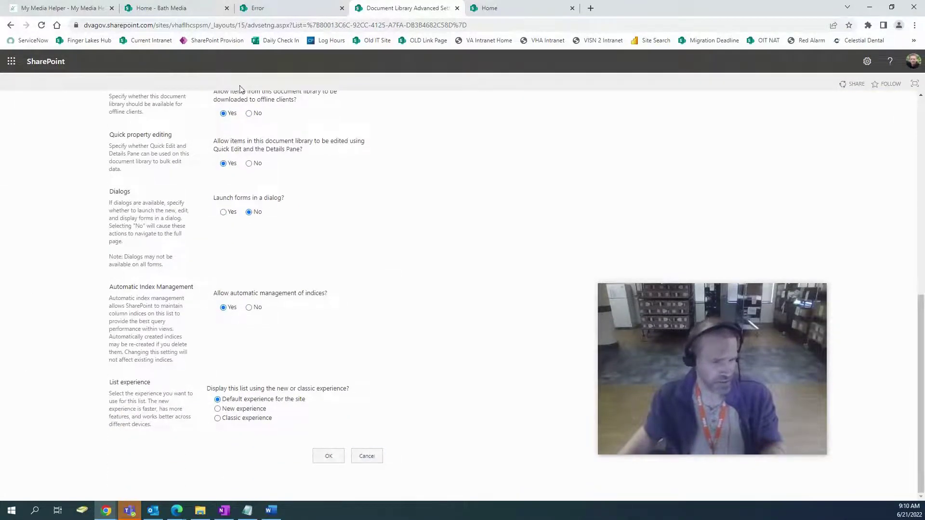
pyautogui.scroll(7, 141, 272)
pyautogui.scroll(-7, 320, 345)
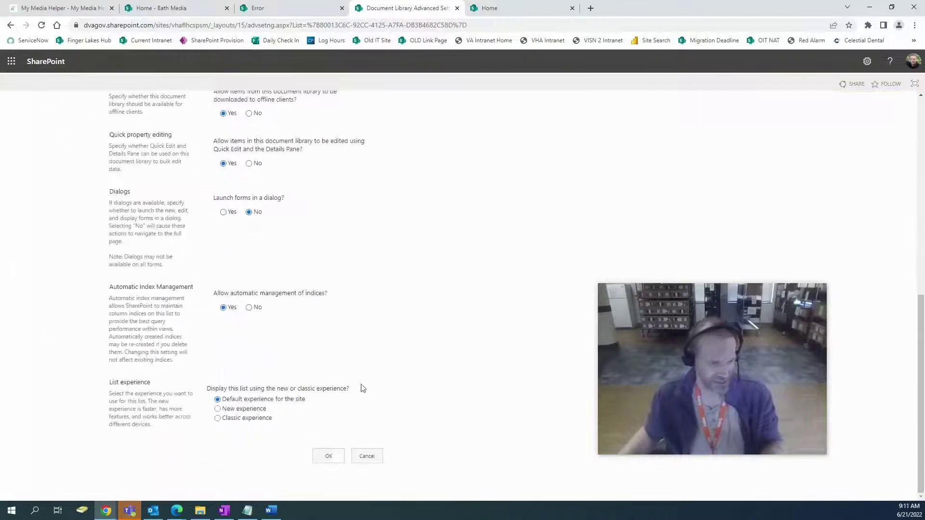
pyautogui.click(368, 460)
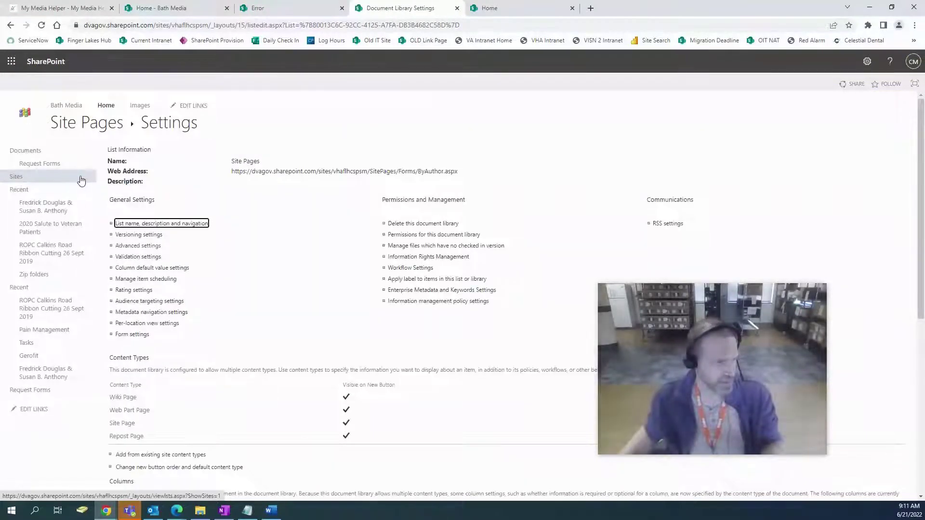
pyautogui.click(86, 124)
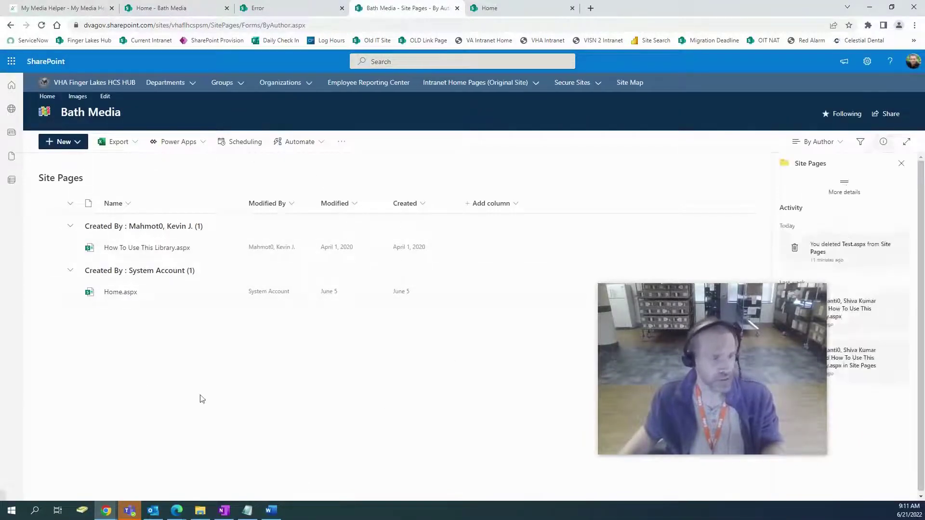
# - Return to Site contents and scroll through all libraries and lists
pyautogui.click(866, 61)
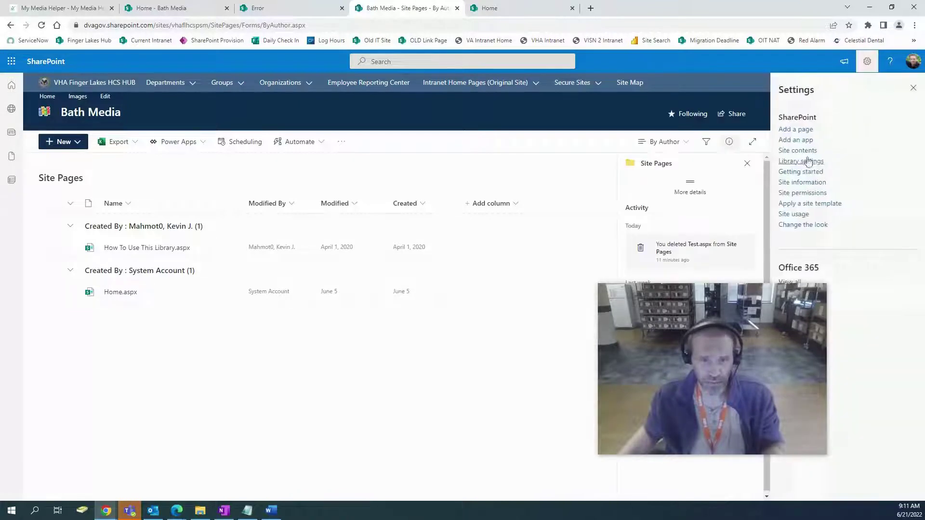
pyautogui.click(799, 151)
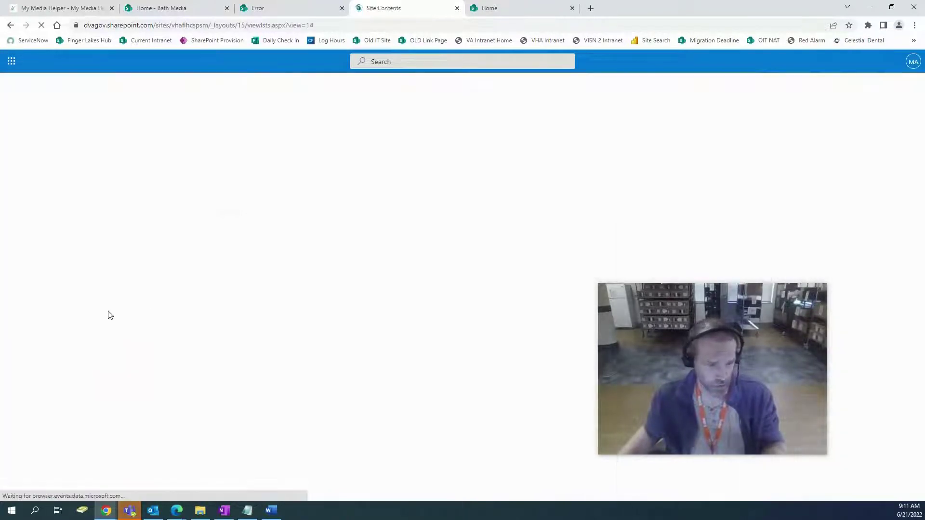
pyautogui.scroll(-6, 106, 323)
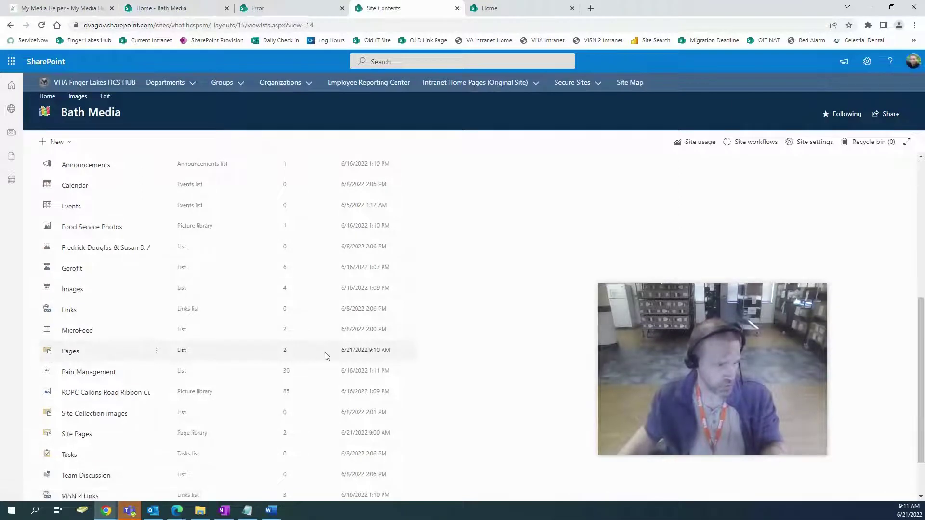
pyautogui.scroll(-1, 86, 375)
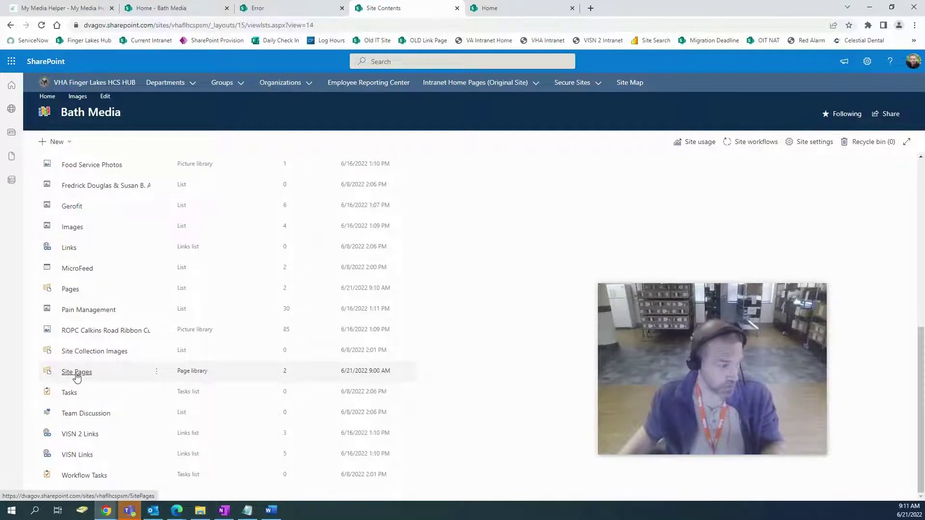
# - Open Site Pages, preview Home.aspx in a new tab, then close that tab
pyautogui.click(77, 373)
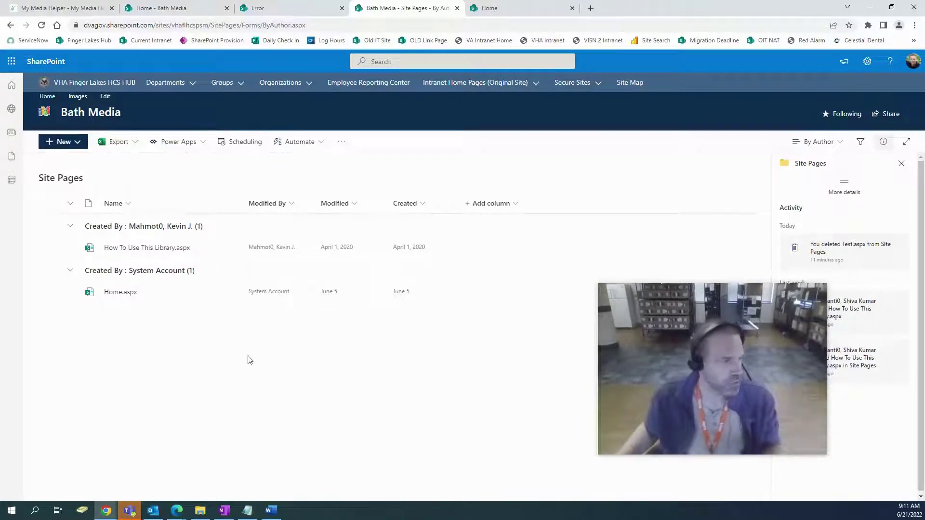
pyautogui.click(121, 292)
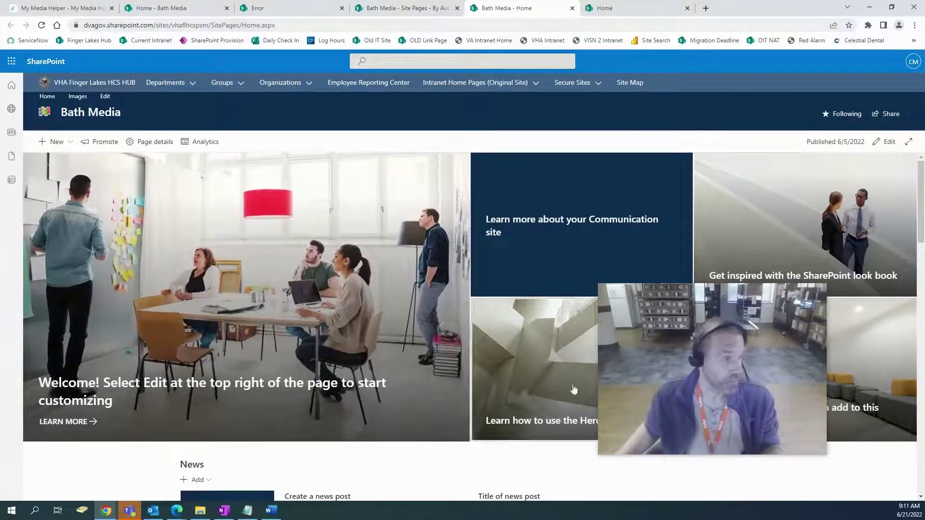
pyautogui.scroll(-4, 458, 336)
pyautogui.scroll(-4, 458, 336)
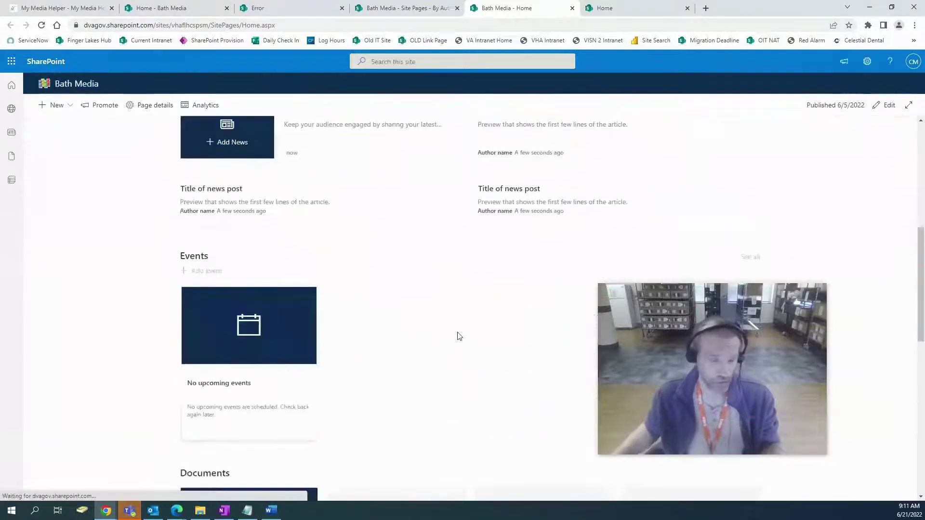
pyautogui.scroll(8, 465, 327)
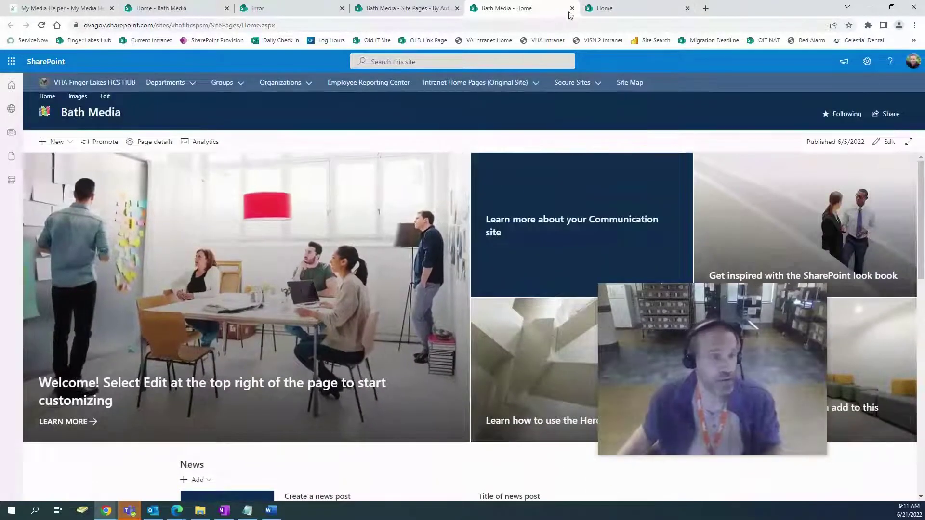
pyautogui.click(572, 8)
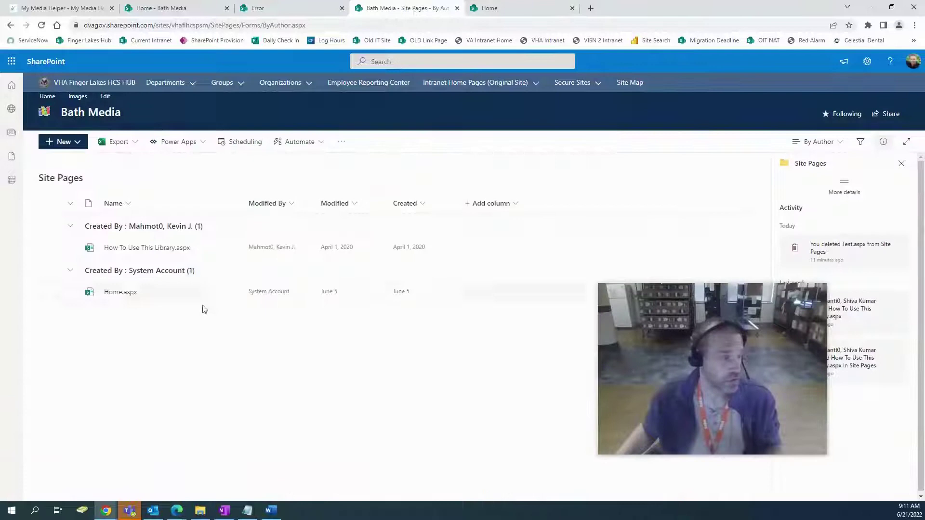
# - Make Home.aspx the homepage and load the site address without default.aspx
pyautogui.click(230, 294)
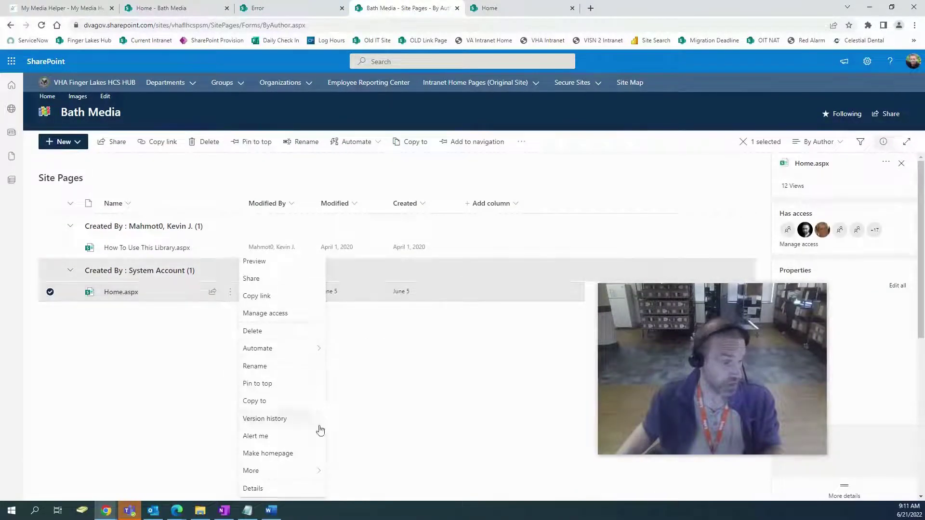
pyautogui.click(275, 455)
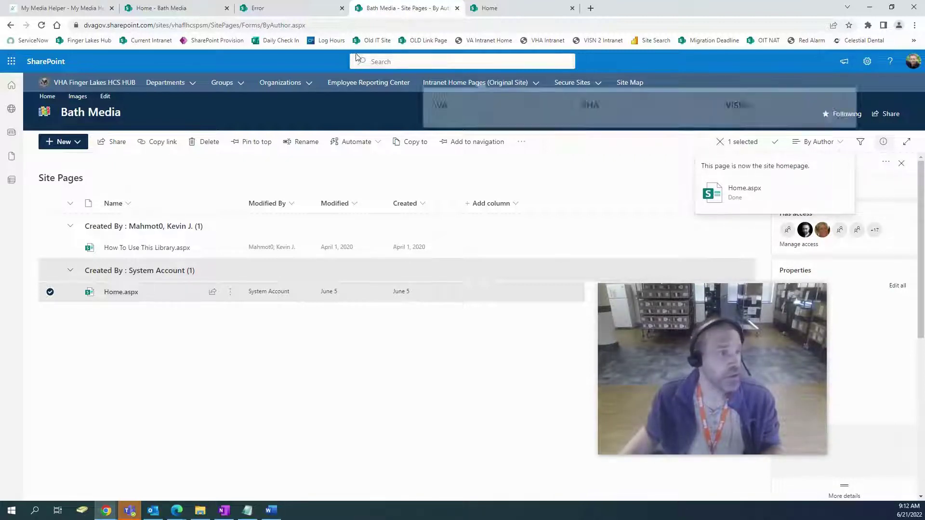
pyautogui.click(270, 9)
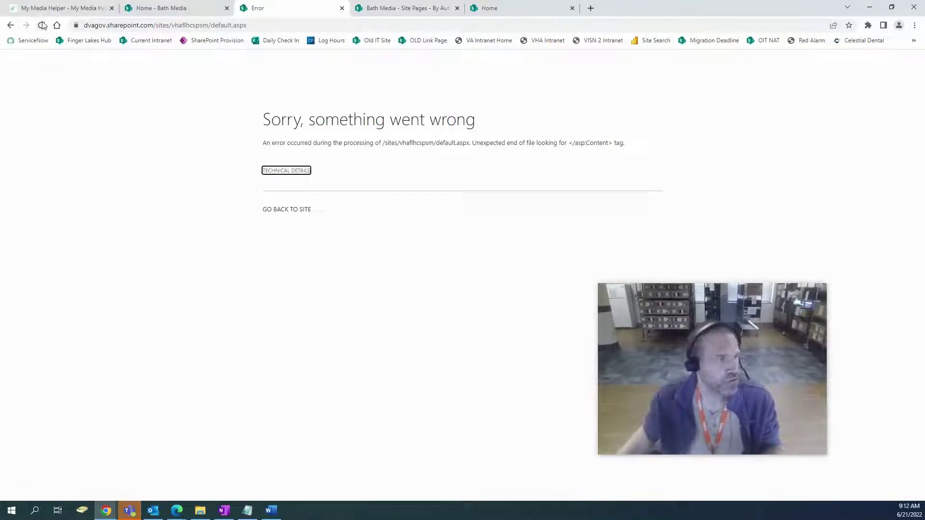
pyautogui.doubleClick(230, 20)
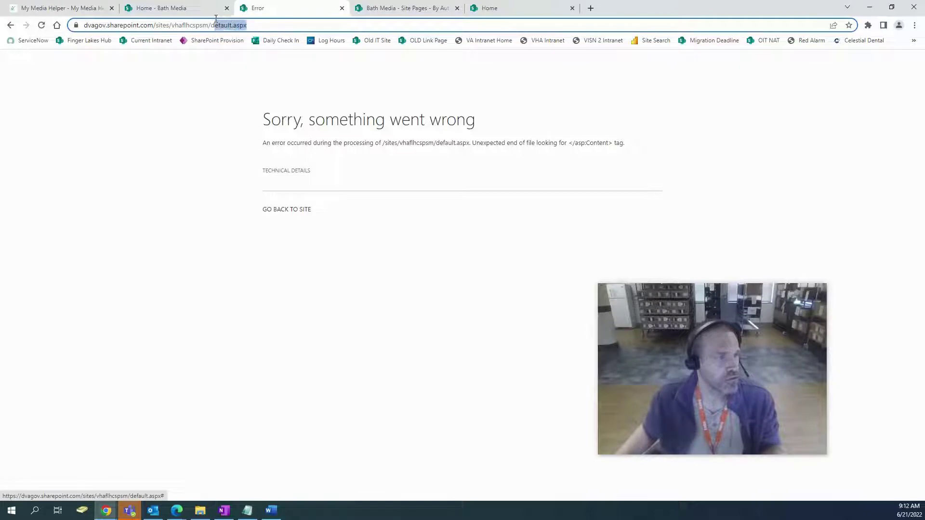
pyautogui.press('BackSpace')
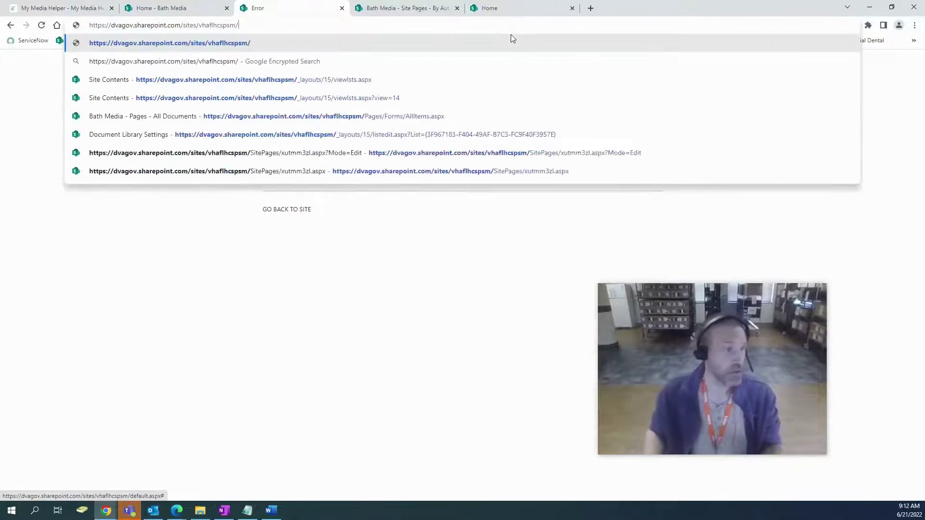
pyautogui.press('Return')
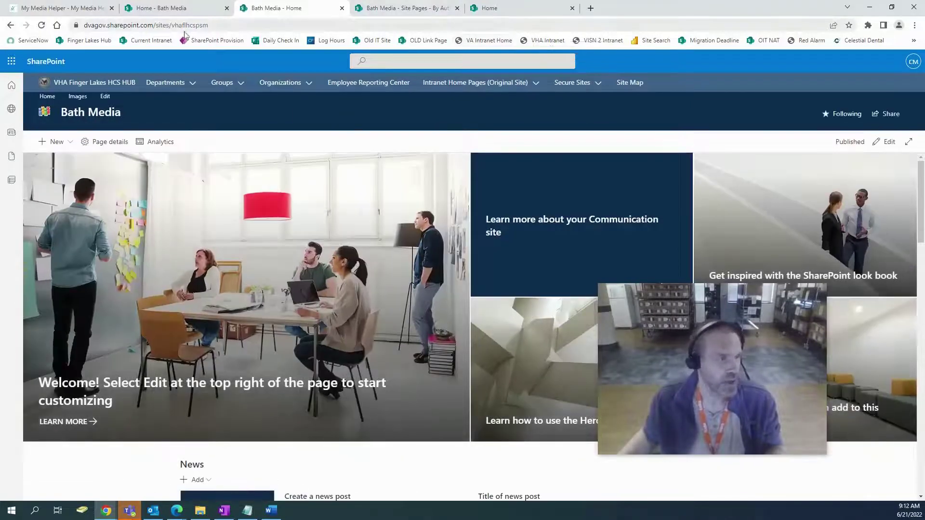
# - Compare the root address with the classic /Home.aspx page, then return to the modern home
pyautogui.click(220, 25)
pyautogui.click(240, 23)
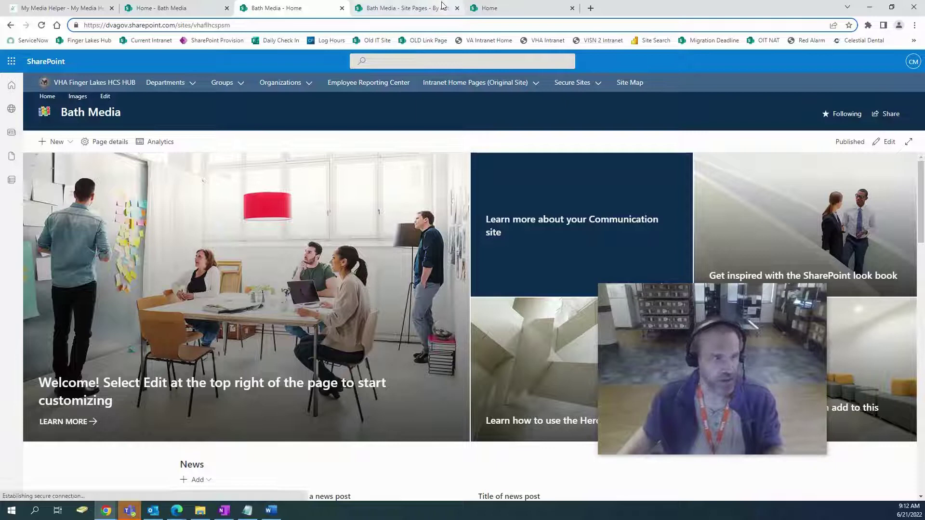
pyautogui.click(495, 7)
pyautogui.moveTo(285, 25); pyautogui.dragTo(214, 27)
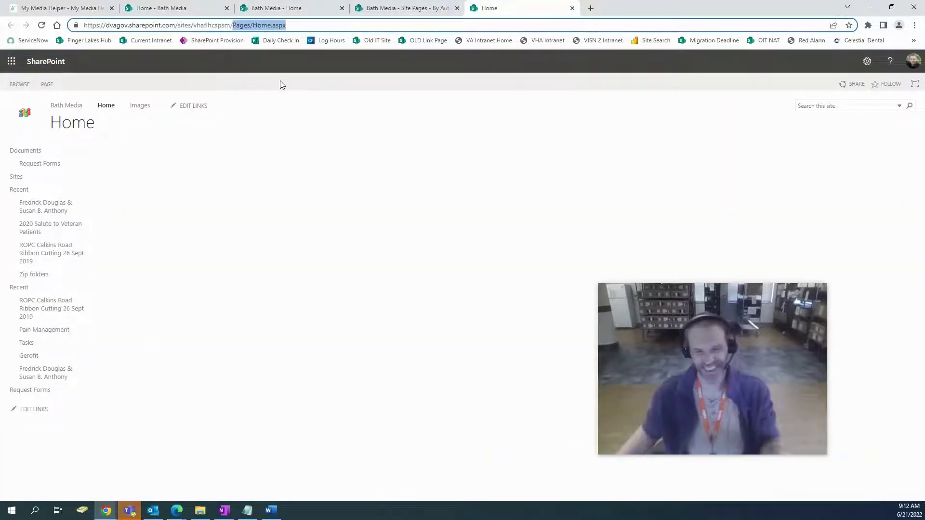
pyautogui.click(290, 8)
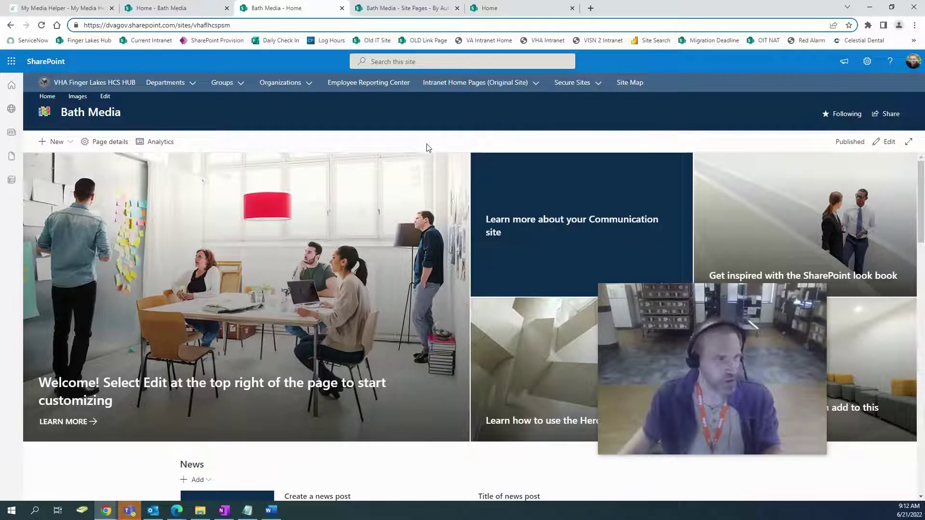
# - Set the footer logo to va-footer-banner from Desktop, save, and check the footer
pyautogui.click(867, 62)
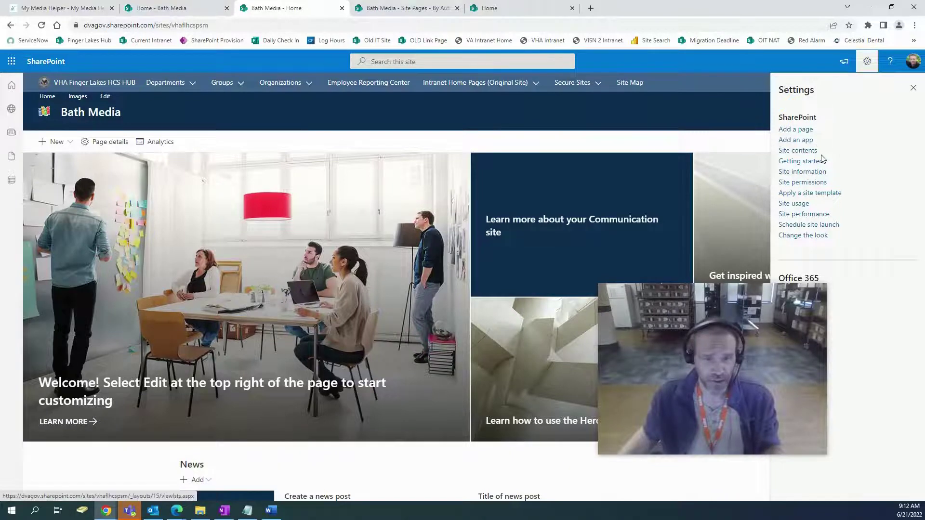
pyautogui.click(803, 236)
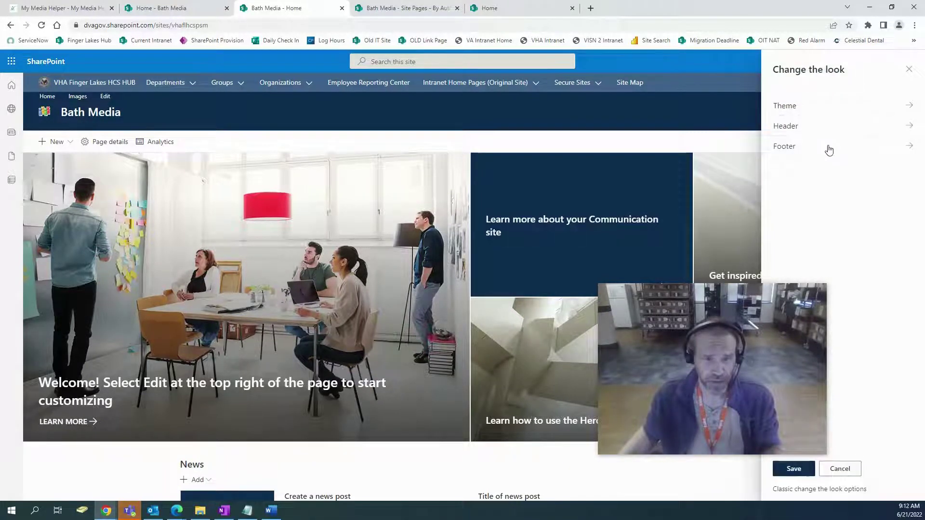
pyautogui.click(828, 150)
pyautogui.moveTo(623, 300); pyautogui.dragTo(629, 320)
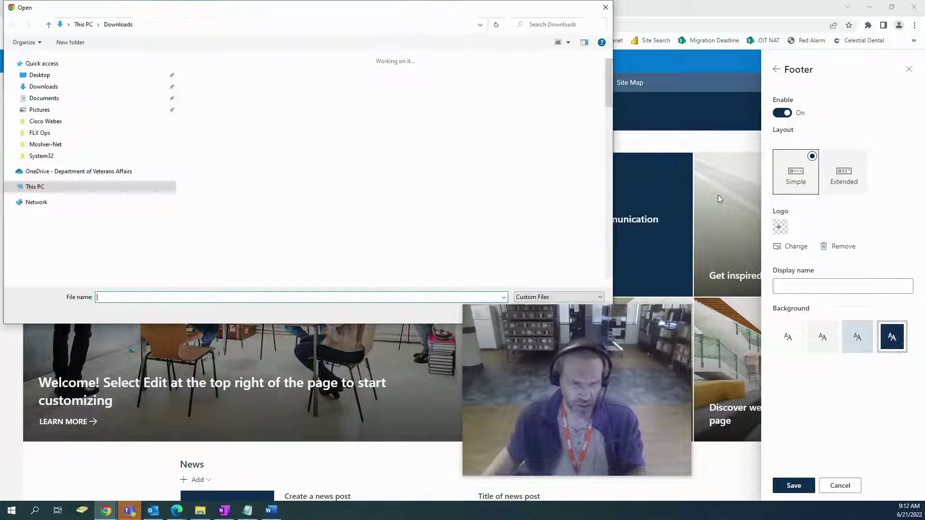
pyautogui.click(62, 156)
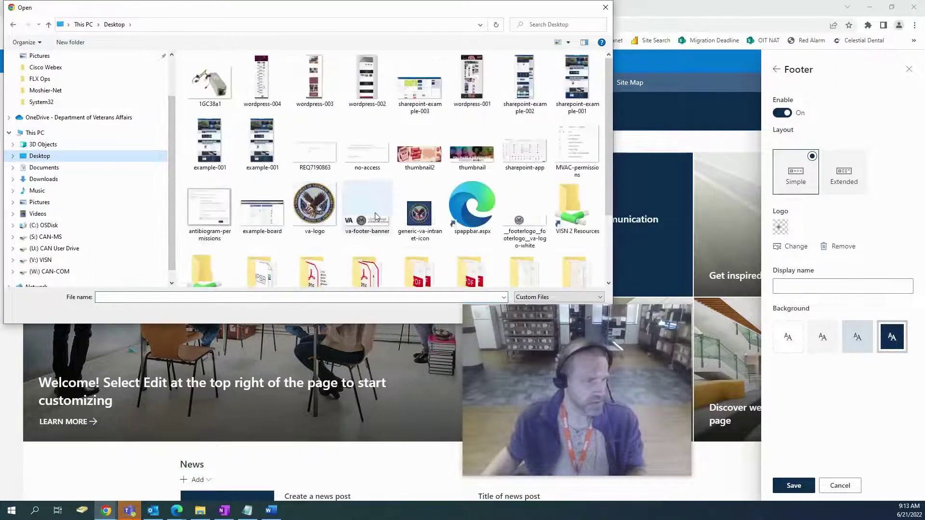
pyautogui.doubleClick(383, 225)
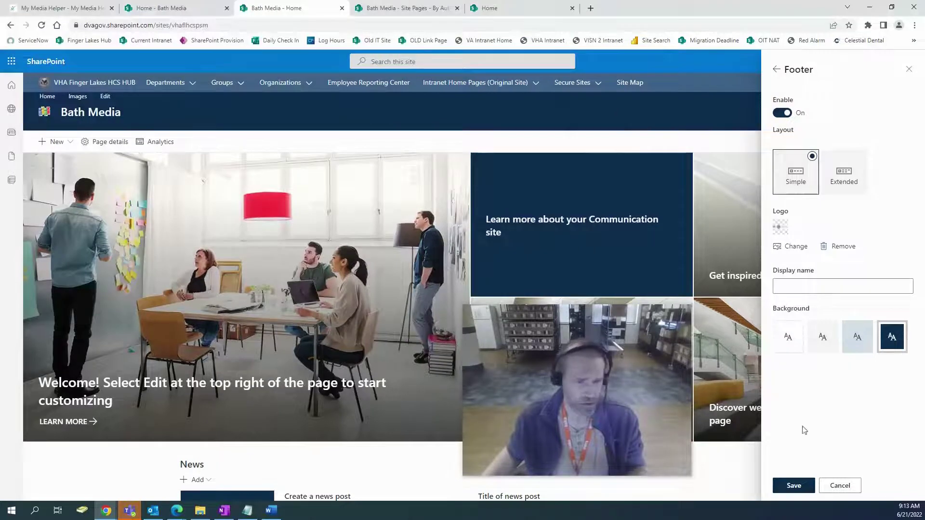
pyautogui.click(801, 491)
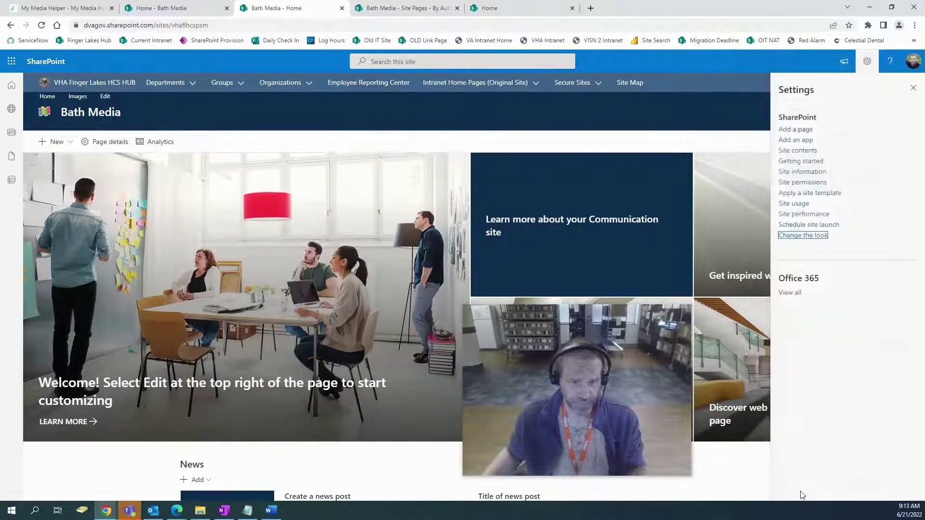
pyautogui.scroll(-5, 276, 303)
pyautogui.scroll(-5, 276, 303)
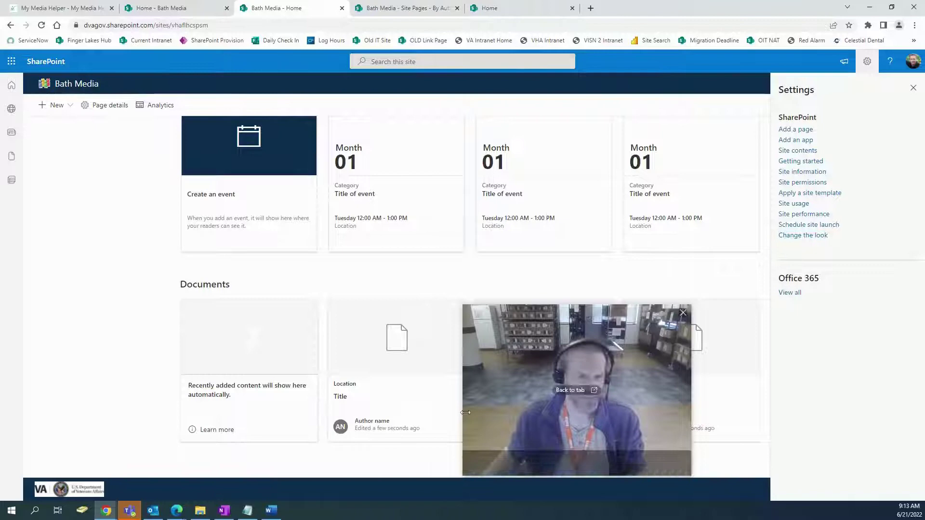
pyautogui.scroll(10, 29, 488)
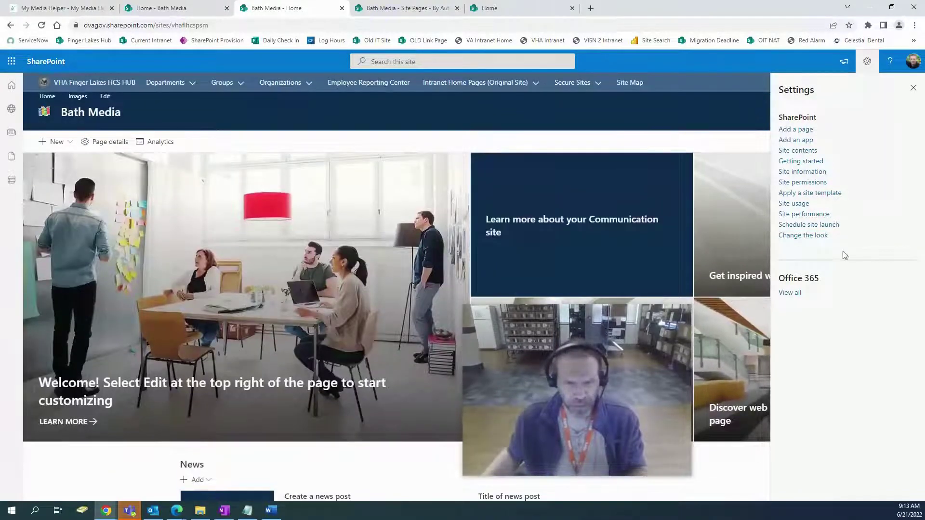
pyautogui.scroll(-10, 140, 363)
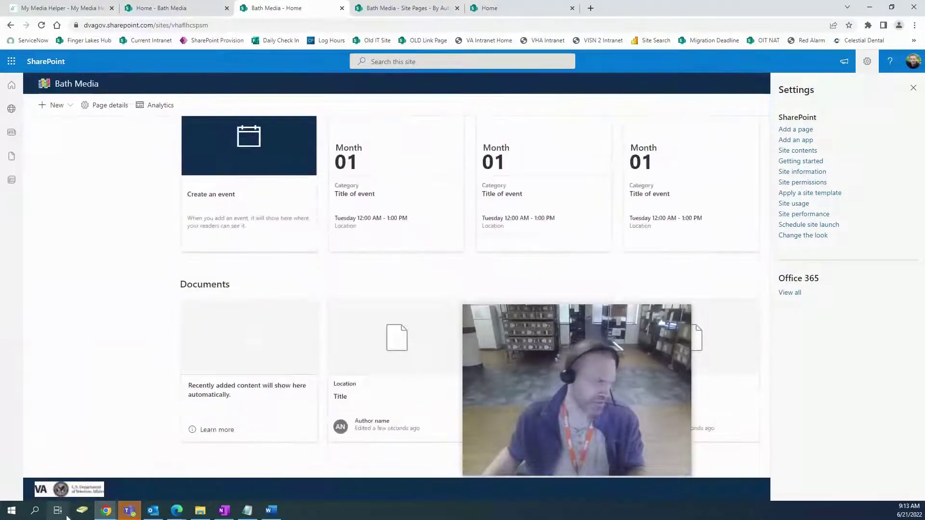
pyautogui.scroll(10, 694, 268)
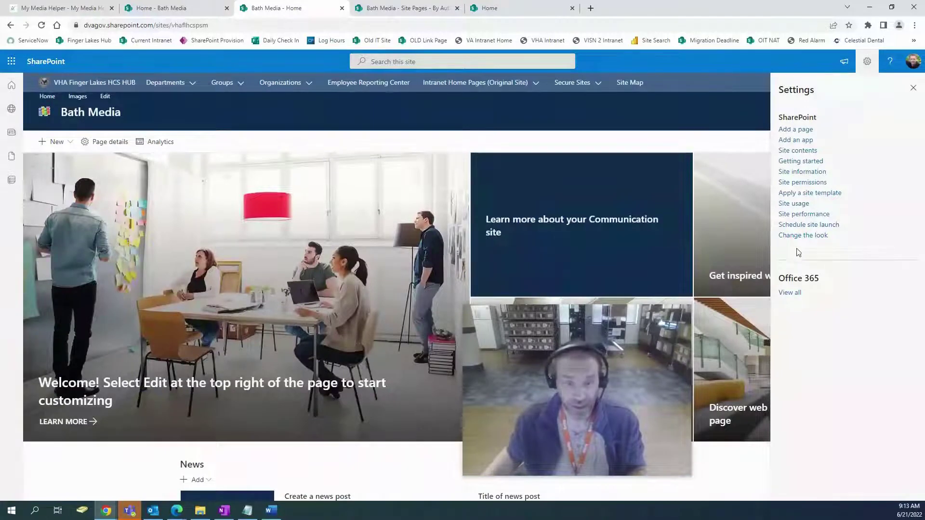
# - Set the header site logo to va-logo from Desktop and save
pyautogui.click(799, 235)
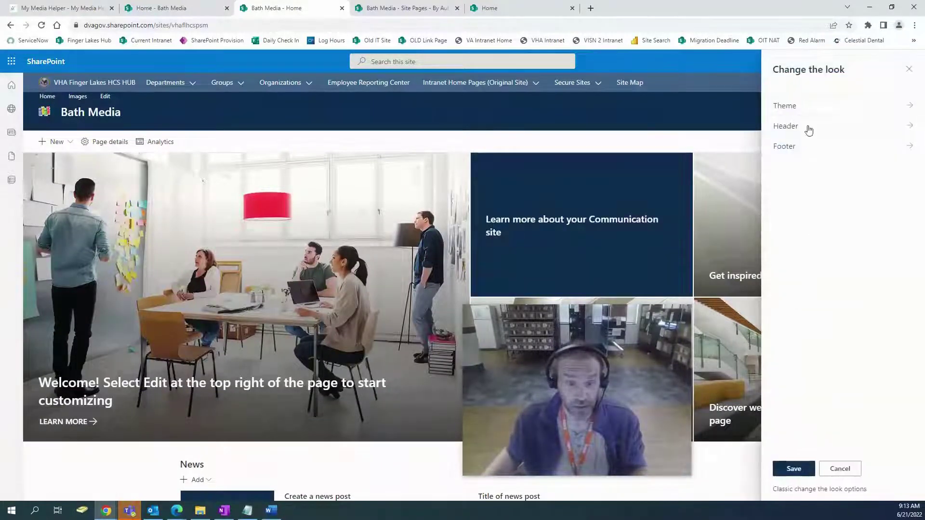
pyautogui.click(808, 129)
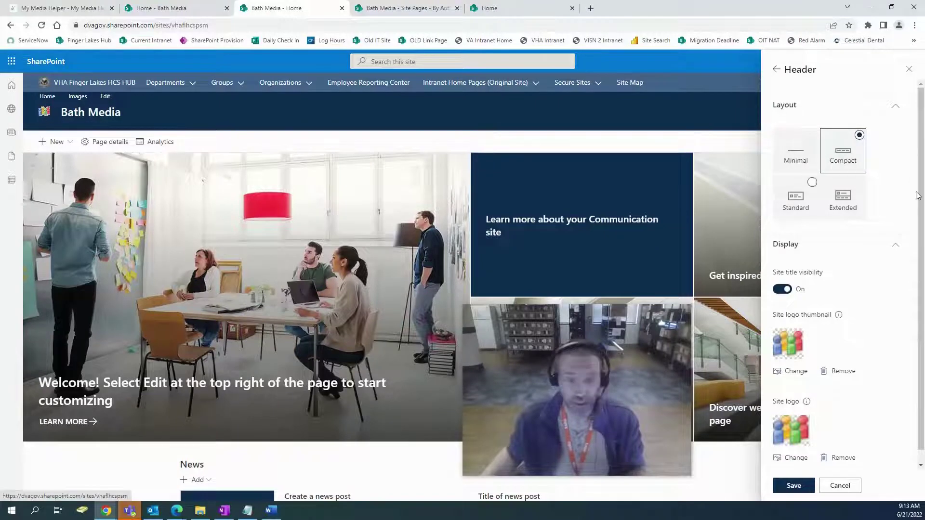
pyautogui.click(795, 372)
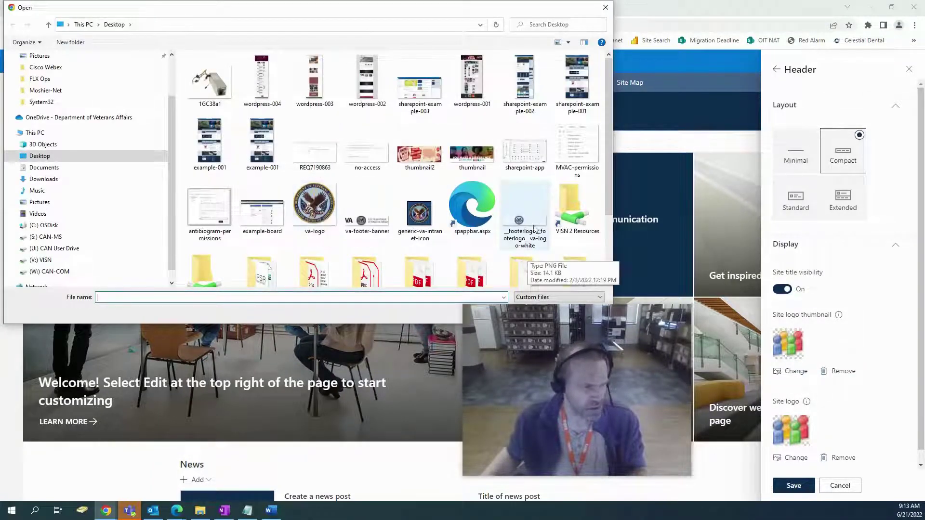
pyautogui.doubleClick(313, 207)
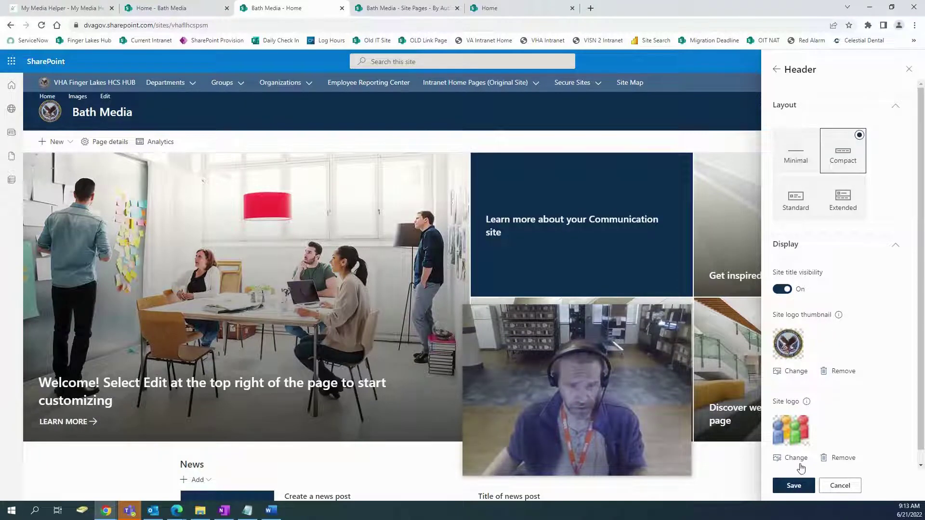
pyautogui.click(794, 486)
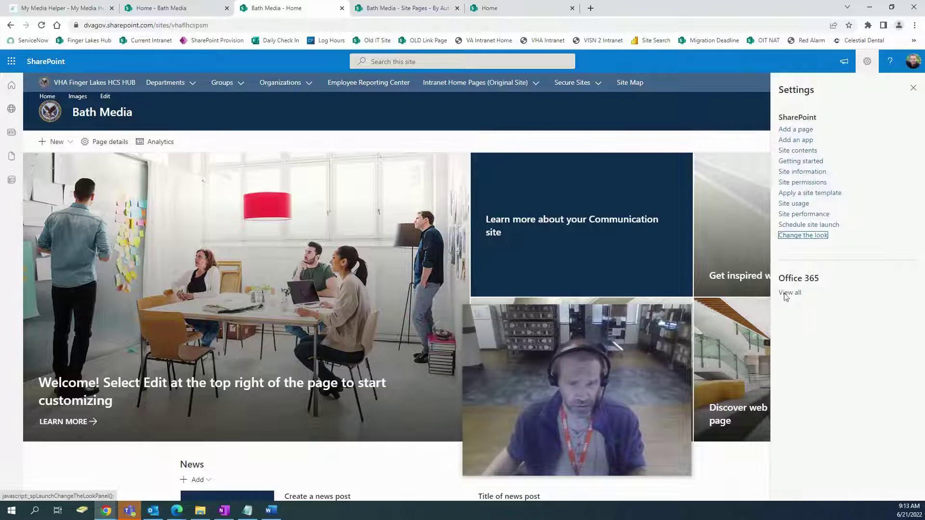
# - Reopen the header settings and pick va-logo again as the site logo
pyautogui.click(796, 238)
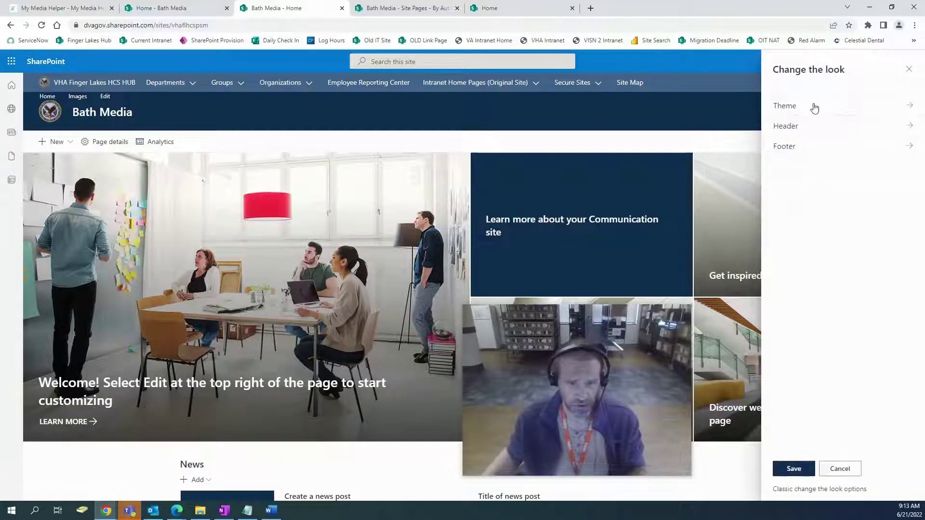
pyautogui.click(816, 128)
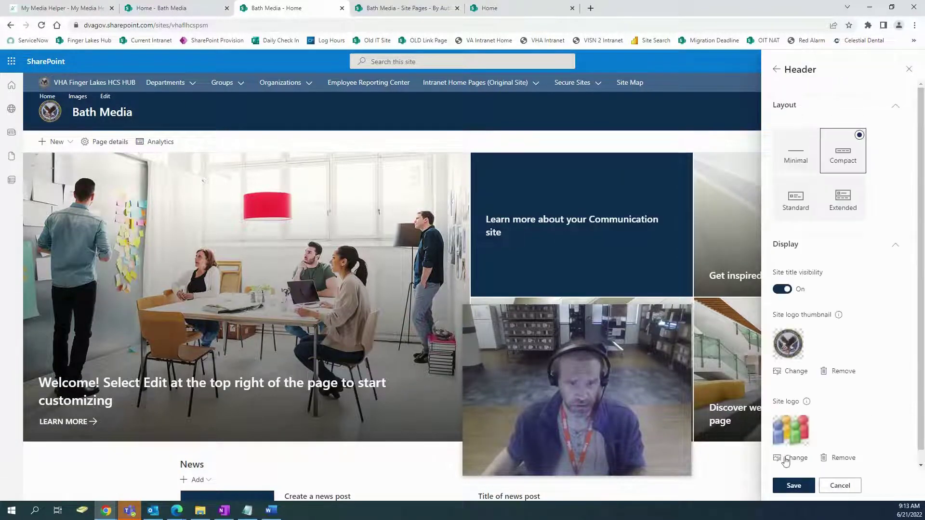
pyautogui.click(796, 458)
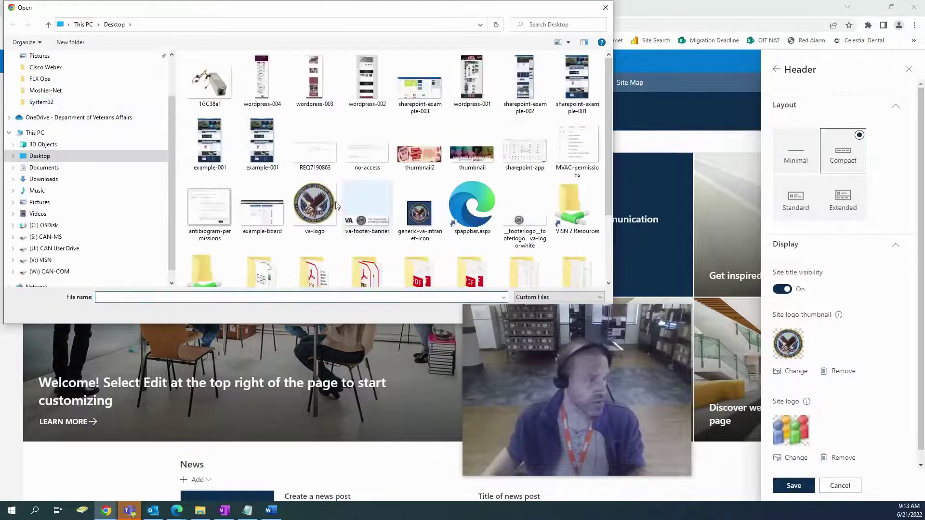
pyautogui.doubleClick(337, 206)
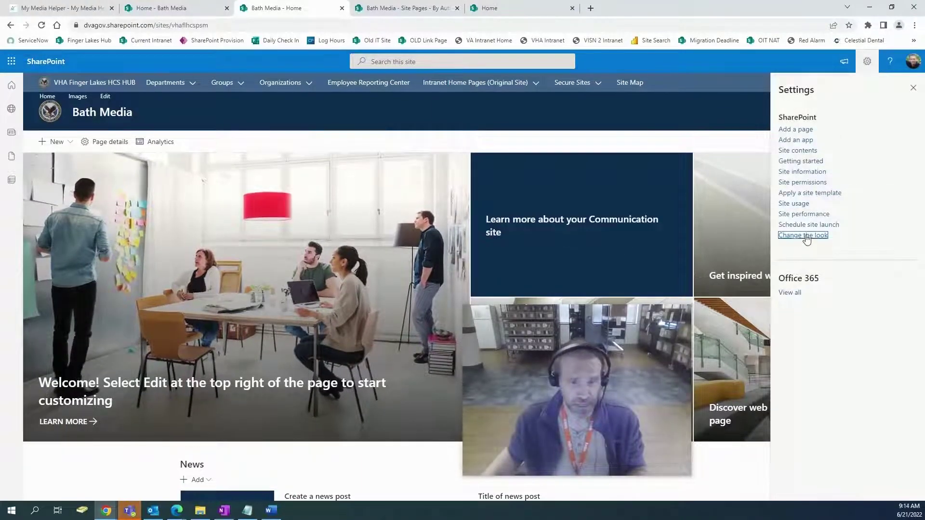
# - Reload the error page and copy the site name vhaflhcswvcclldr from its URL
pyautogui.click(803, 235)
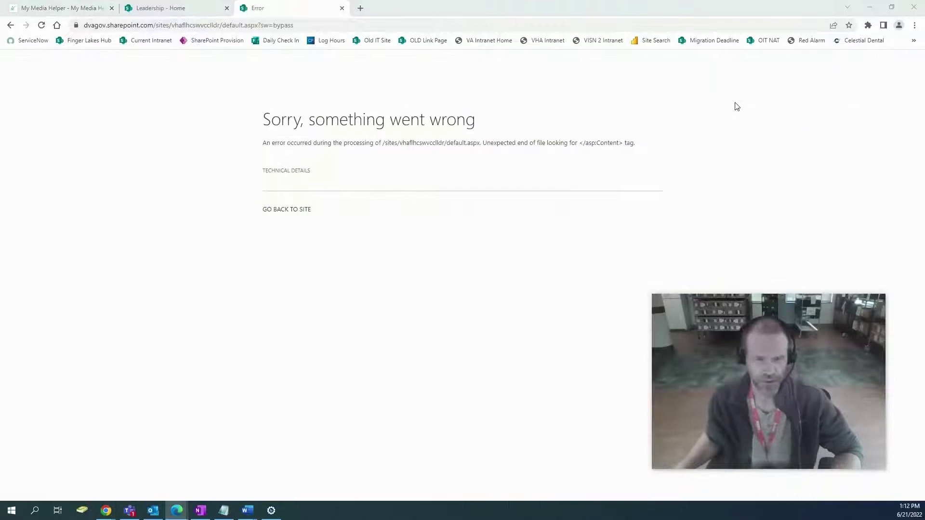
pyautogui.moveTo(266, 209); pyautogui.dragTo(259, 498)
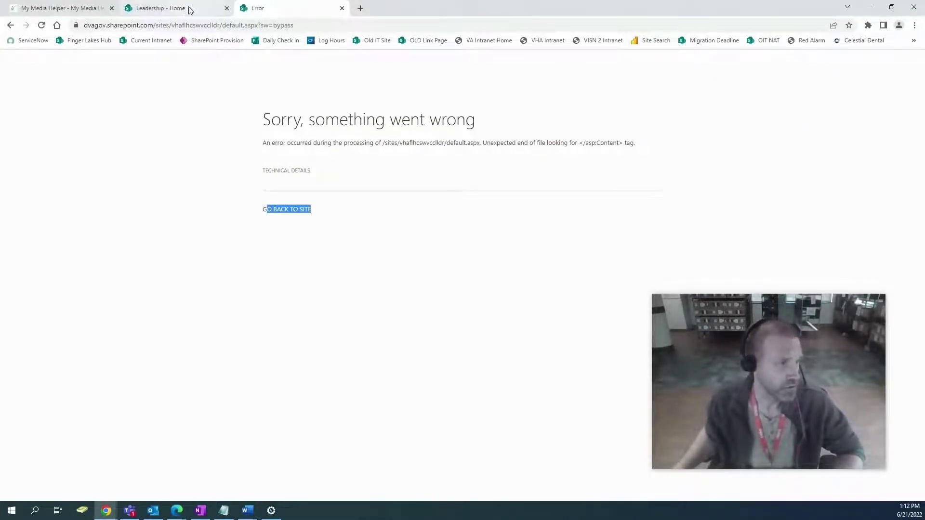
pyautogui.moveTo(220, 24); pyautogui.dragTo(186, 24)
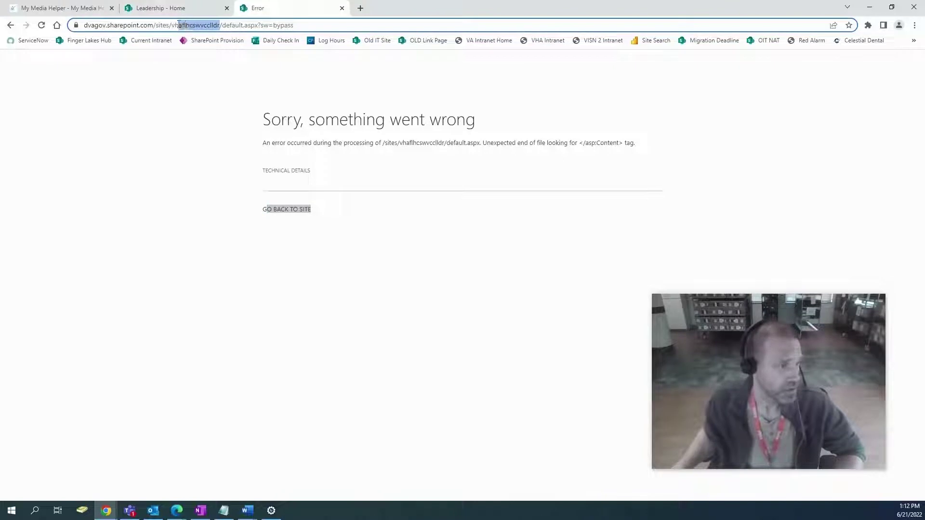
pyautogui.click(40, 27)
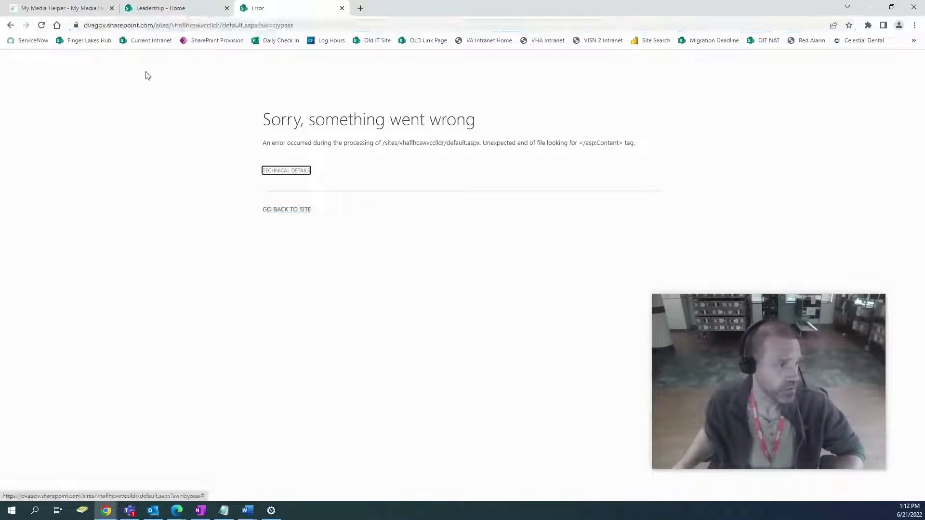
pyautogui.moveTo(219, 24); pyautogui.dragTo(147, 25)
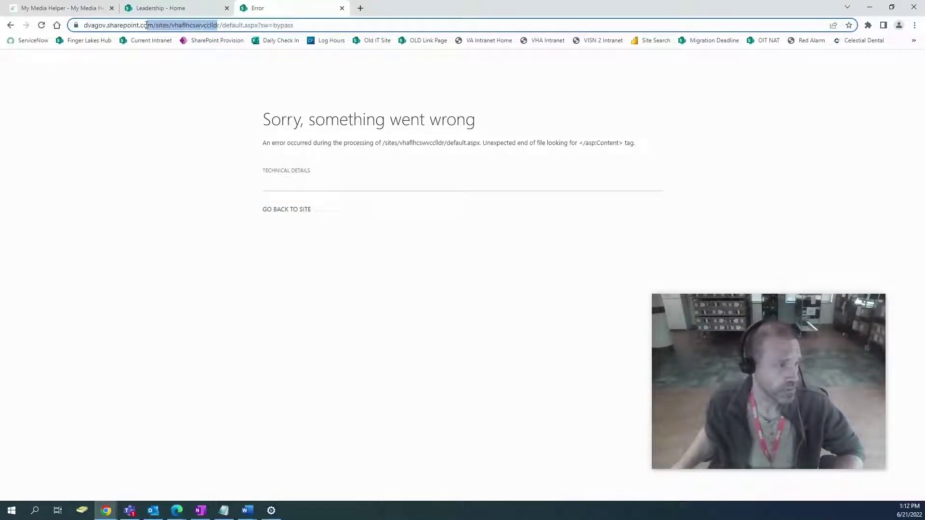
pyautogui.click(194, 26)
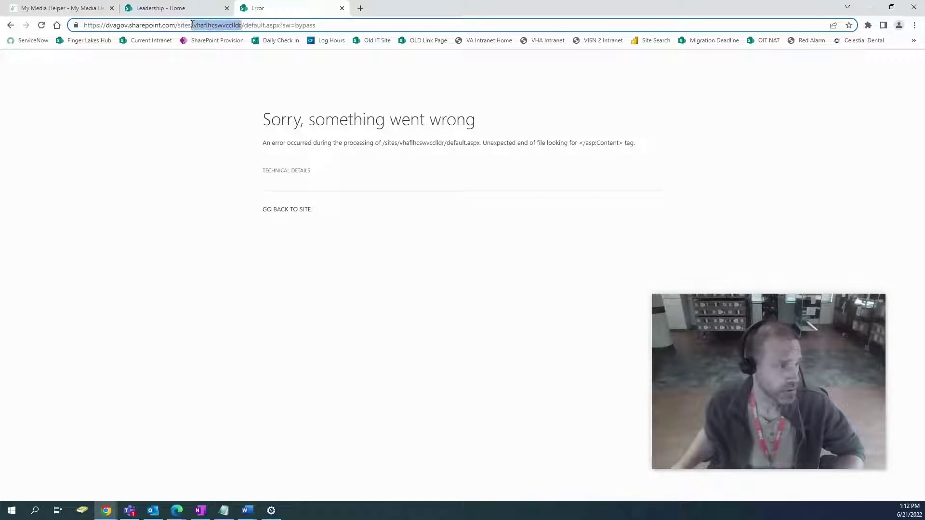
pyautogui.rightClick(206, 32)
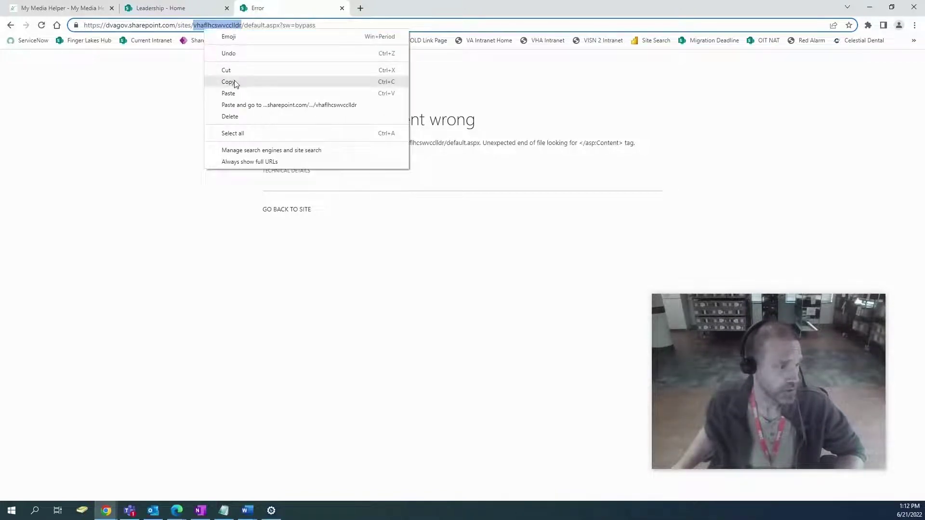
pyautogui.click(235, 84)
pyautogui.click(223, 512)
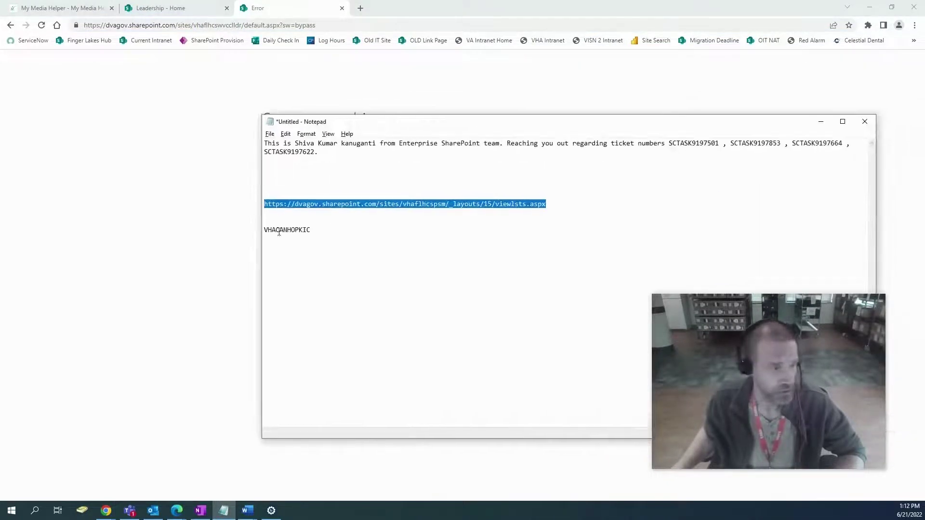
# - Delete the stray ID line and replace the link's site name with vhaflhcswvcclldr
pyautogui.moveTo(312, 230); pyautogui.dragTo(221, 227)
pyautogui.hotkey('ctrl', 'x')
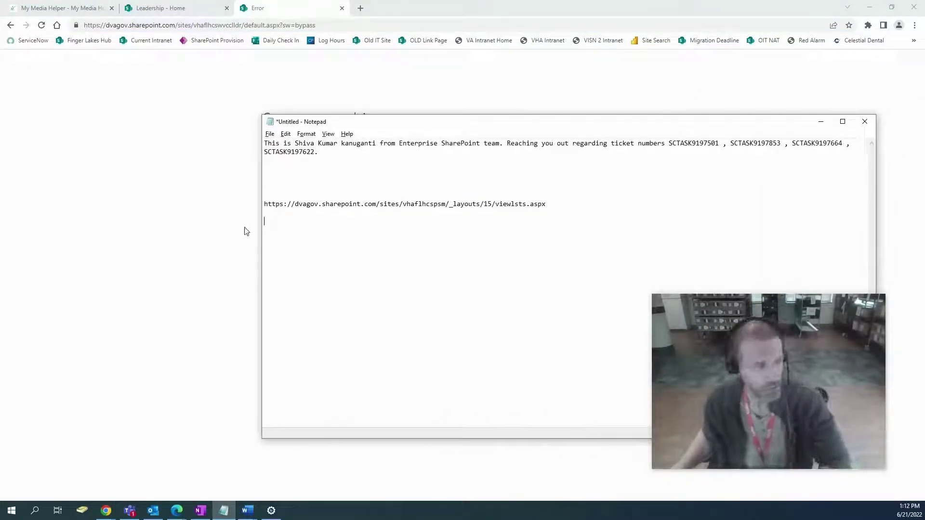
pyautogui.moveTo(445, 204); pyautogui.dragTo(407, 204)
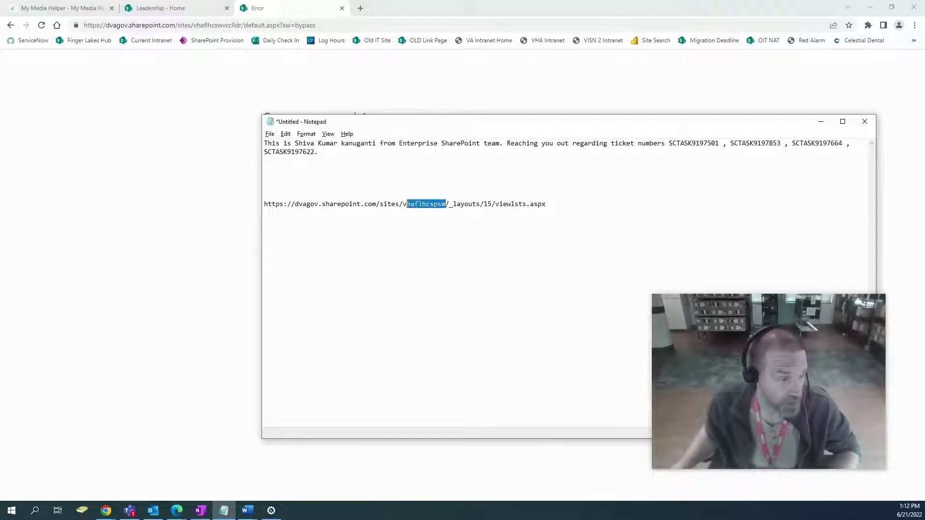
pyautogui.rightClick(409, 203)
pyautogui.click(366, 241)
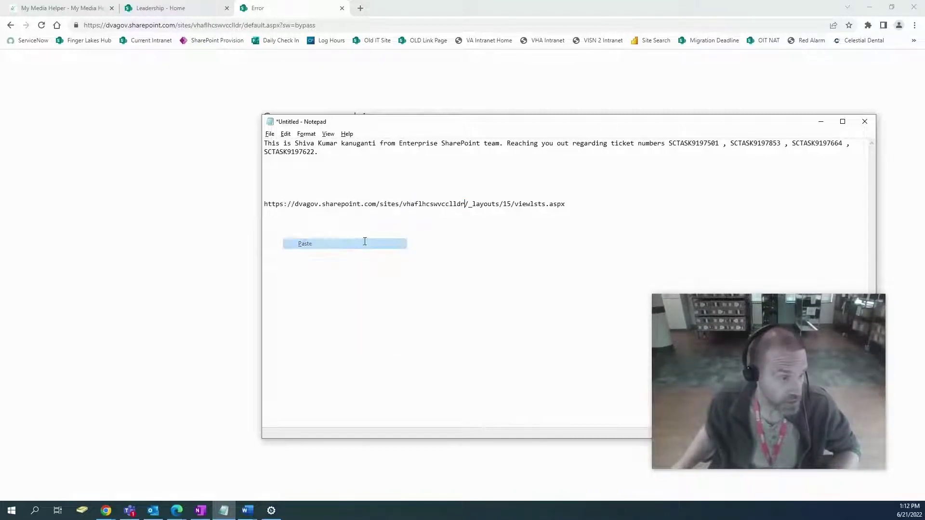
# - Copy the whole edited viewlsts.aspx link
pyautogui.moveTo(580, 205); pyautogui.dragTo(247, 203)
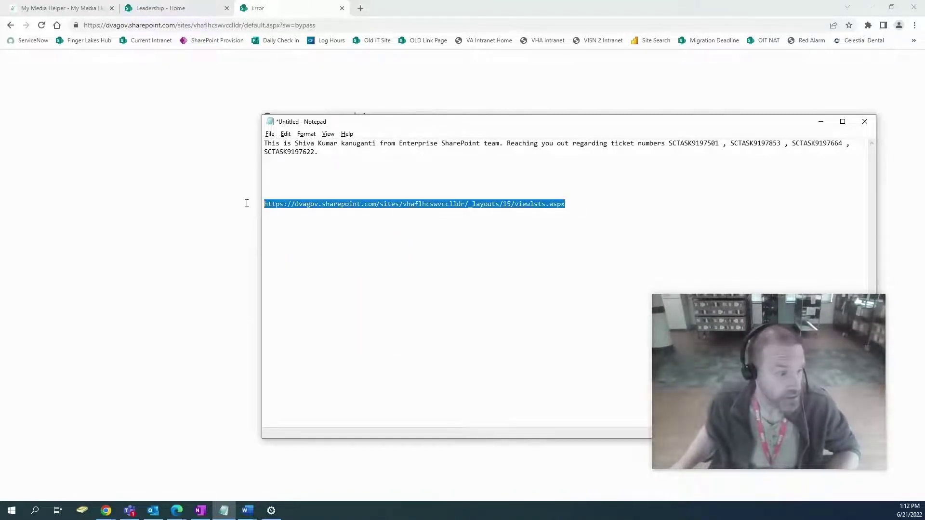
pyautogui.rightClick(304, 207)
pyautogui.click(265, 239)
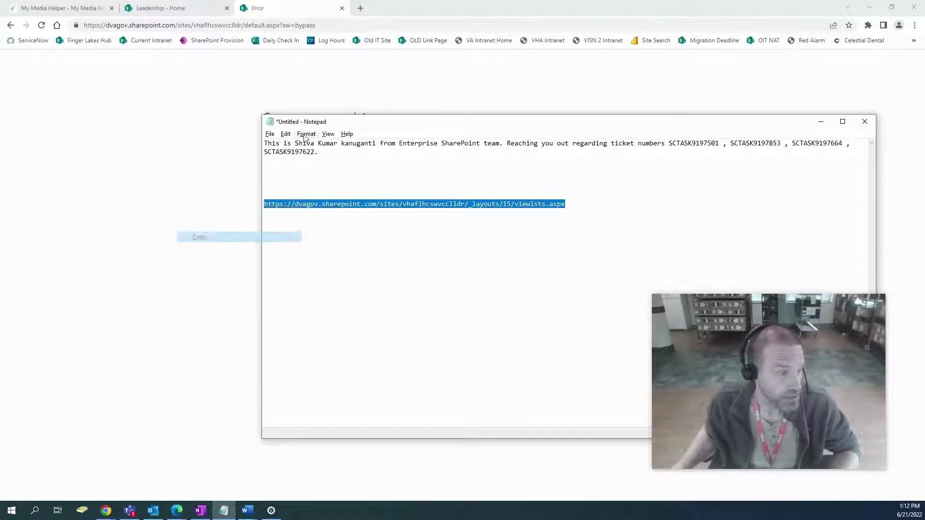
pyautogui.click(360, 8)
# - Paste the edited viewlsts.aspx link into a new tab and load it
pyautogui.rightClick(175, 28)
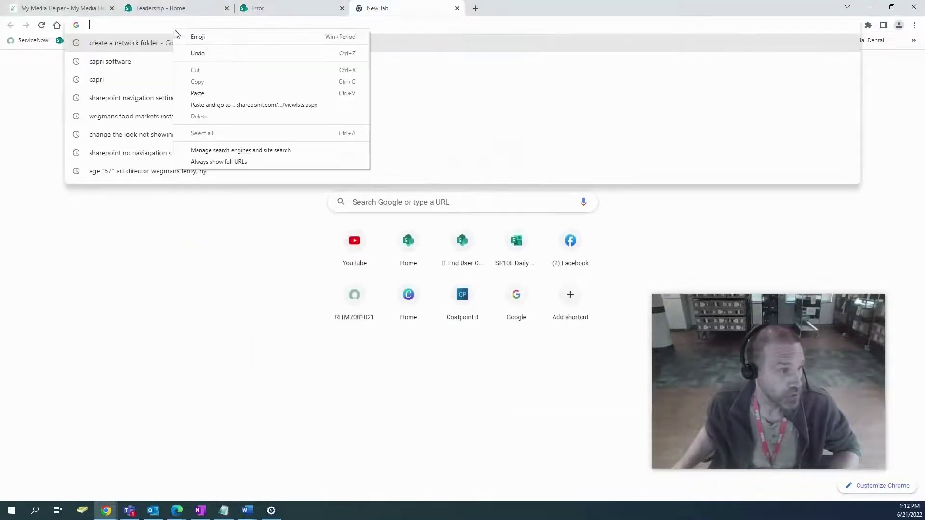
pyautogui.click(227, 93)
pyautogui.press('Return')
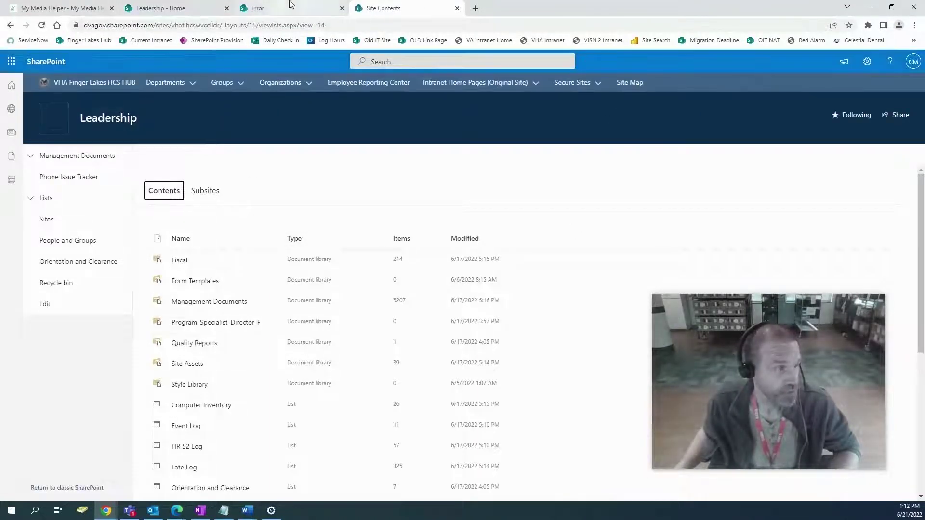
# - Try the Leadership Home page, go back after its error, and scroll to Site Pages
pyautogui.click(154, 8)
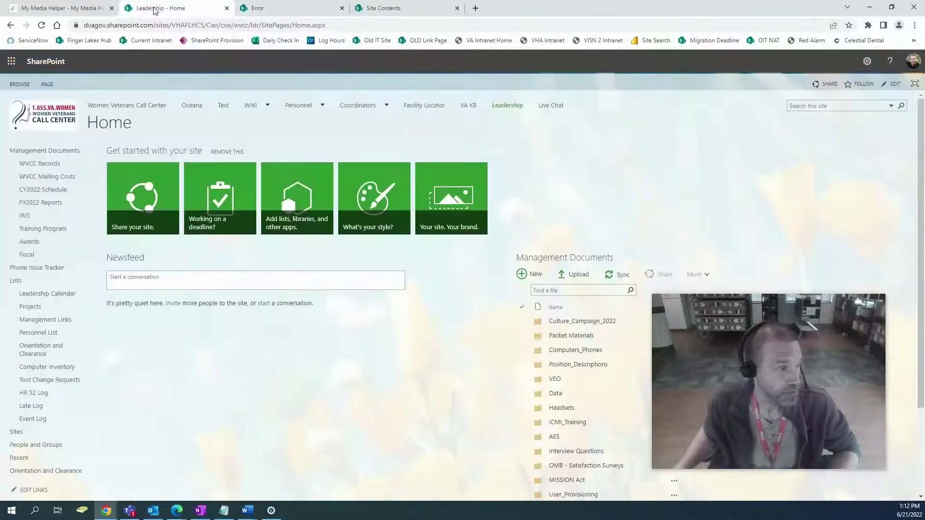
pyautogui.click(379, 10)
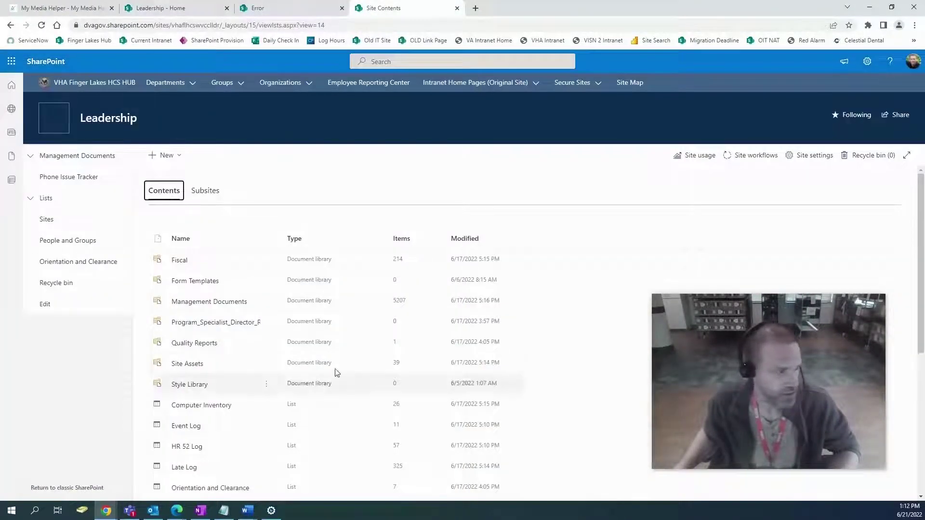
pyautogui.click(120, 119)
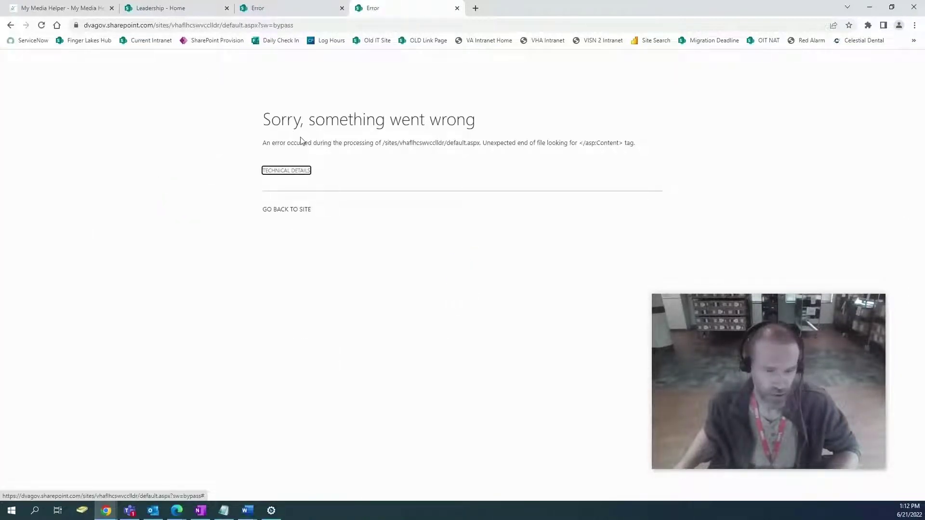
pyautogui.click(10, 25)
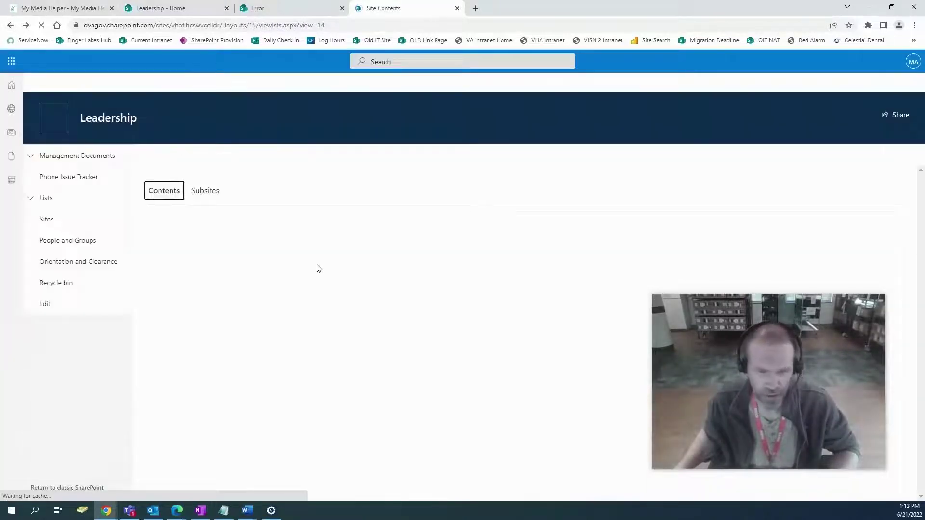
pyautogui.scroll(-1, 317, 268)
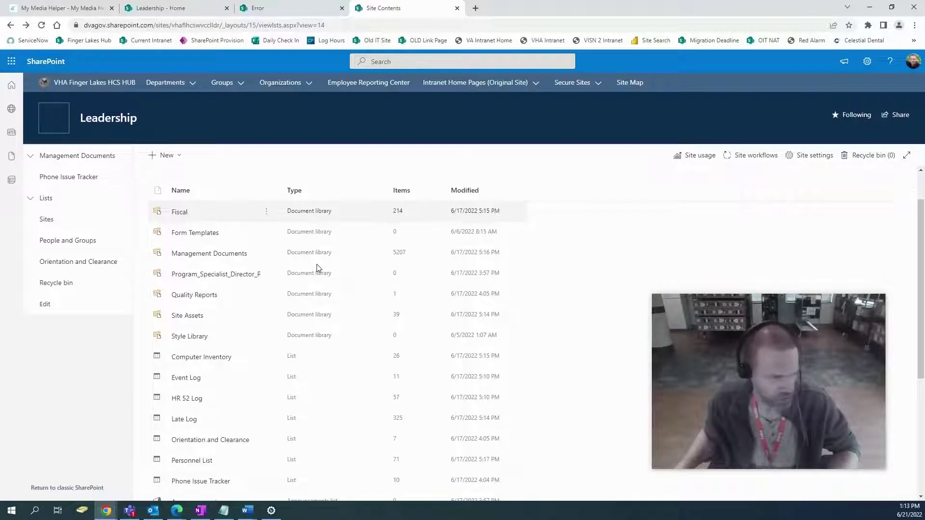
pyautogui.scroll(-4, 317, 264)
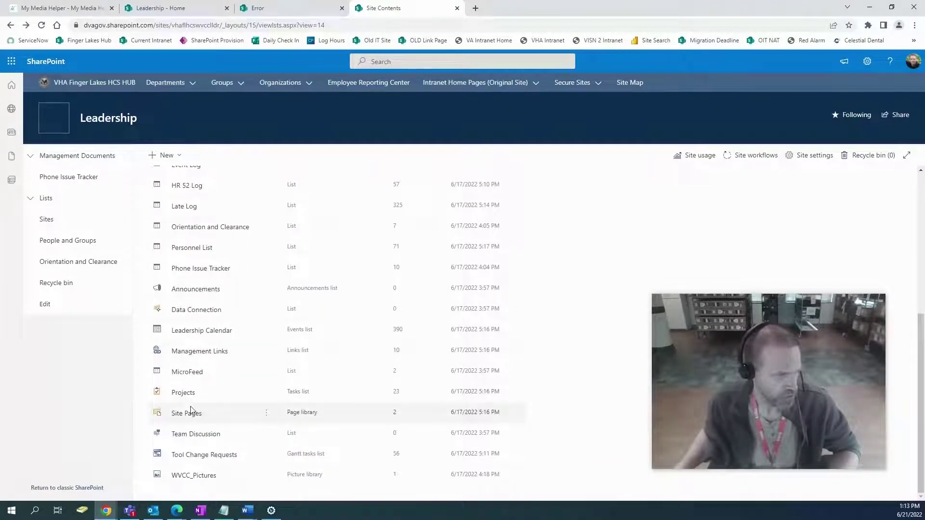
pyautogui.scroll(2, 237, 325)
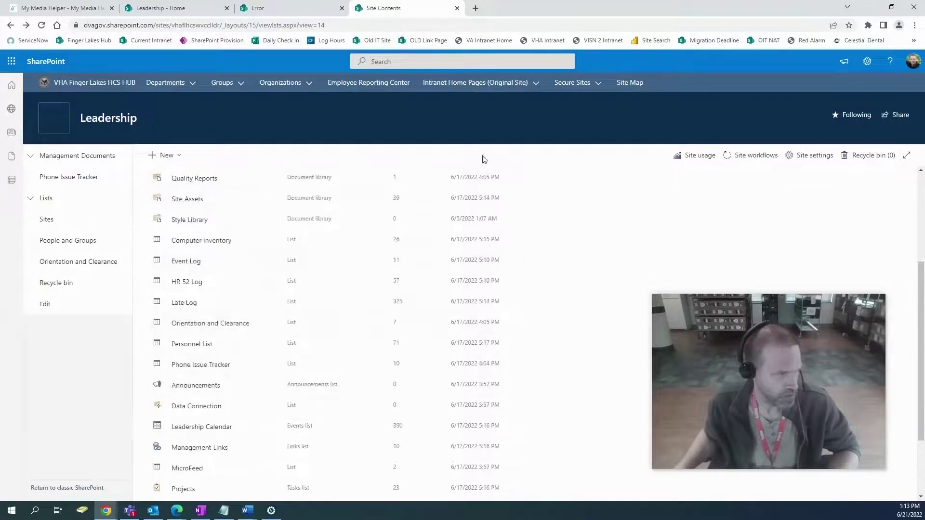
pyautogui.scroll(-2, 303, 269)
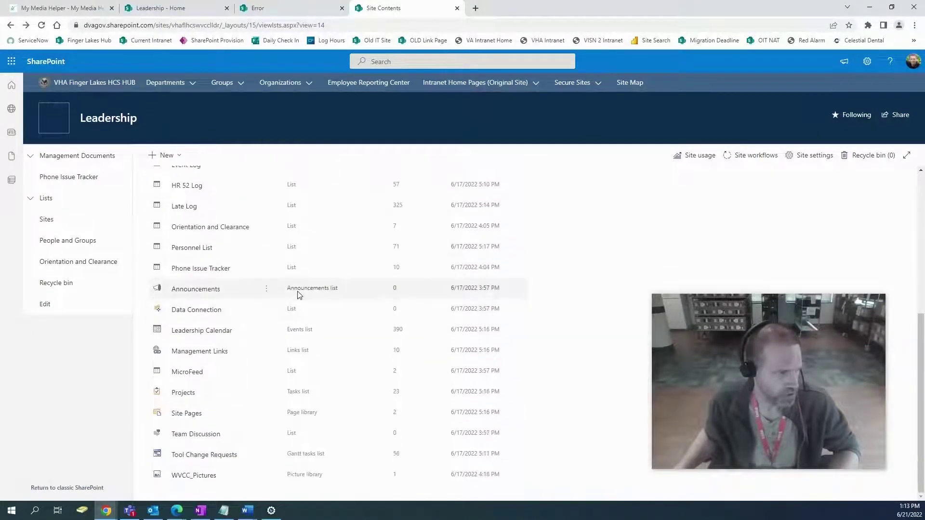
# - Open Home.aspx from the Site Pages library in a new tab, then return and show its actions
pyautogui.click(186, 413)
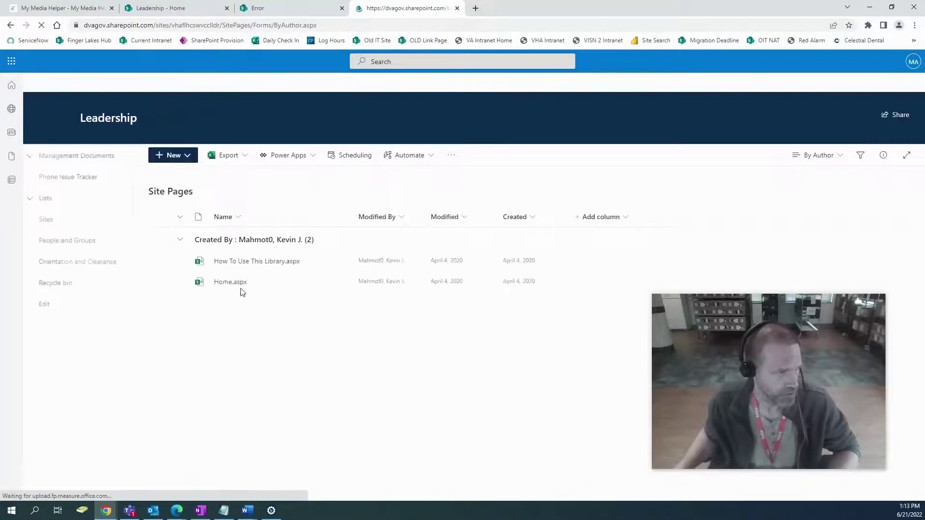
pyautogui.click(224, 285)
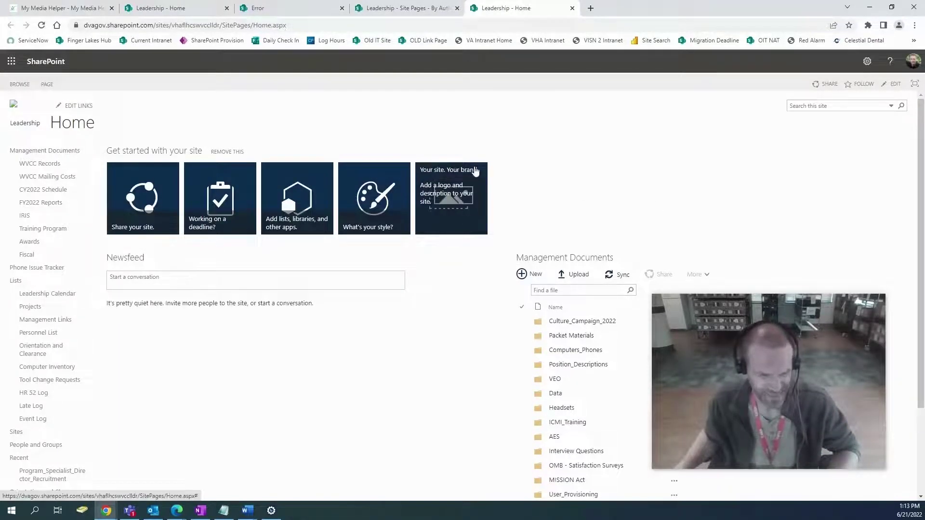
pyautogui.click(415, 8)
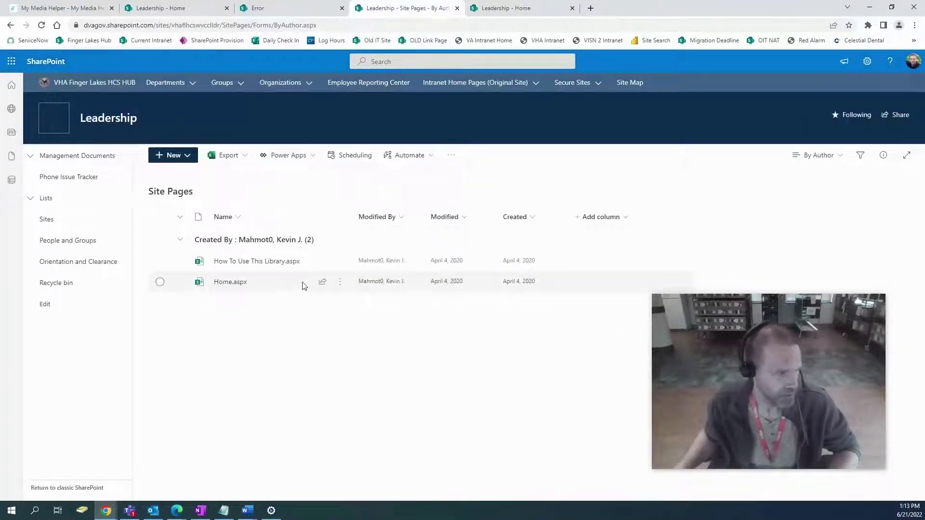
pyautogui.click(341, 284)
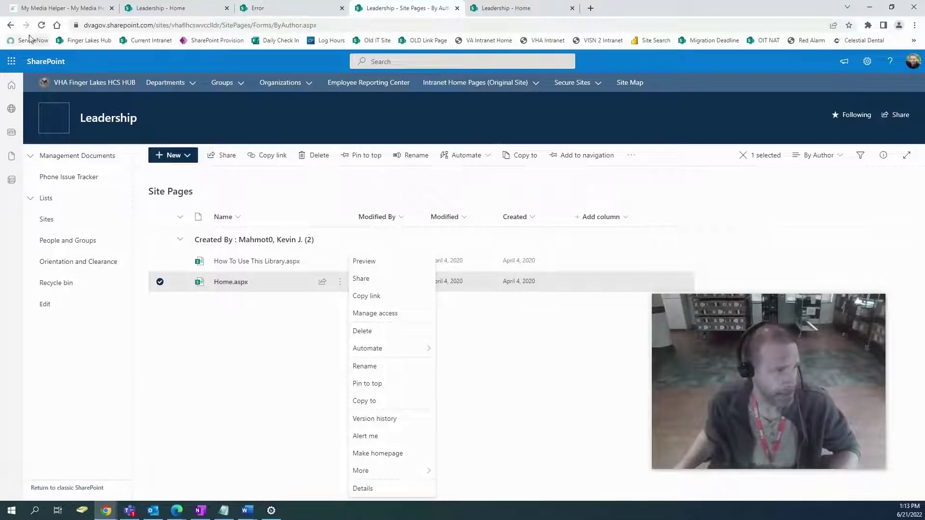
pyautogui.click(8, 26)
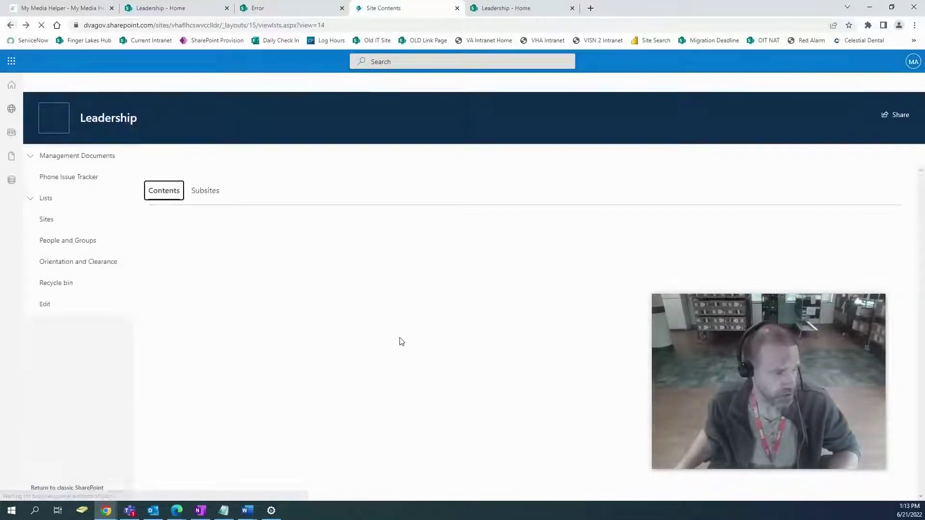
pyautogui.scroll(-4, 399, 341)
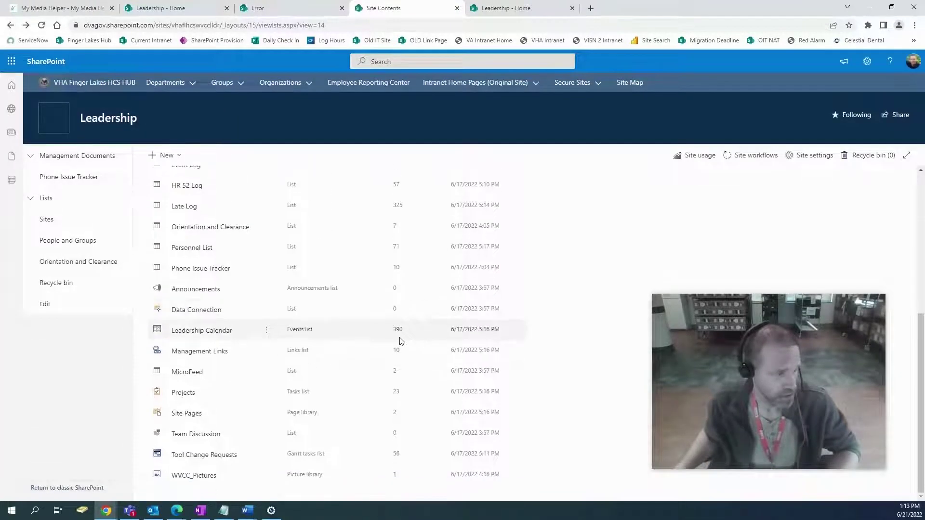
pyautogui.click(266, 415)
pyautogui.click(286, 449)
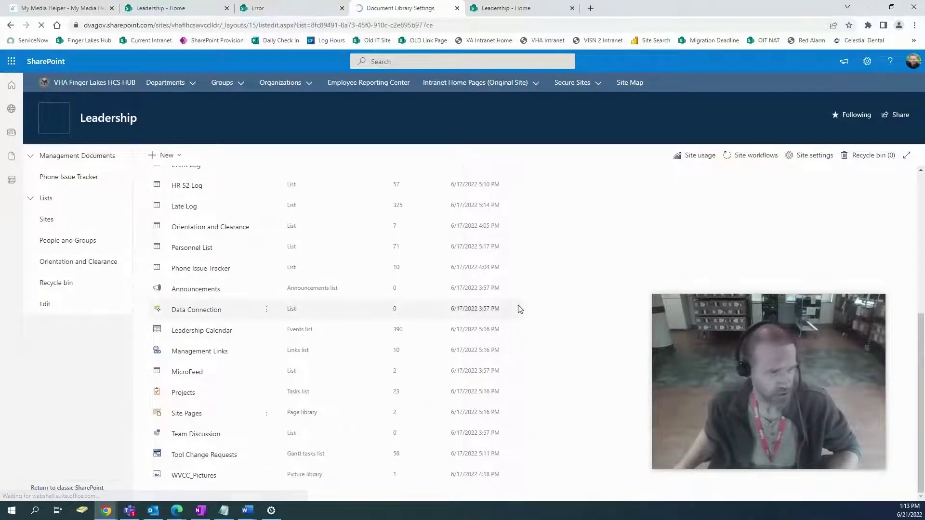
pyautogui.scroll(-6, 520, 309)
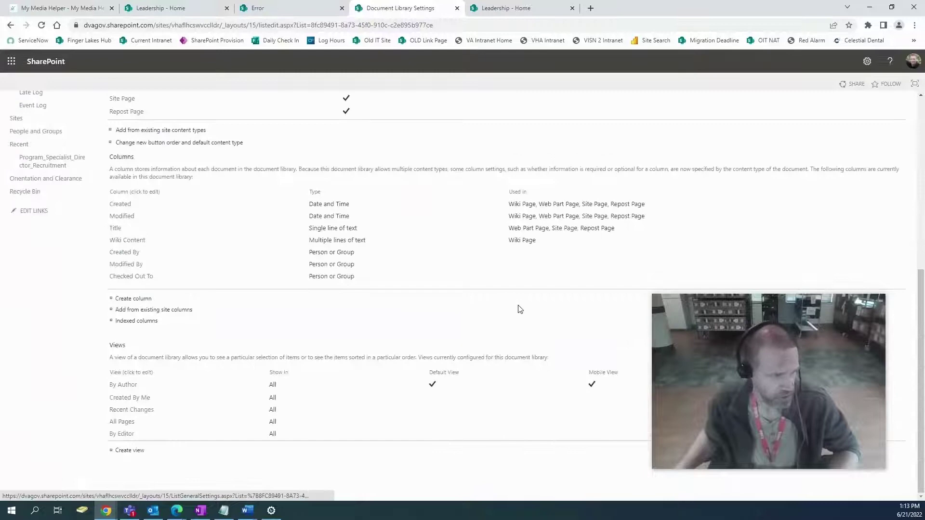
pyautogui.scroll(6, 518, 309)
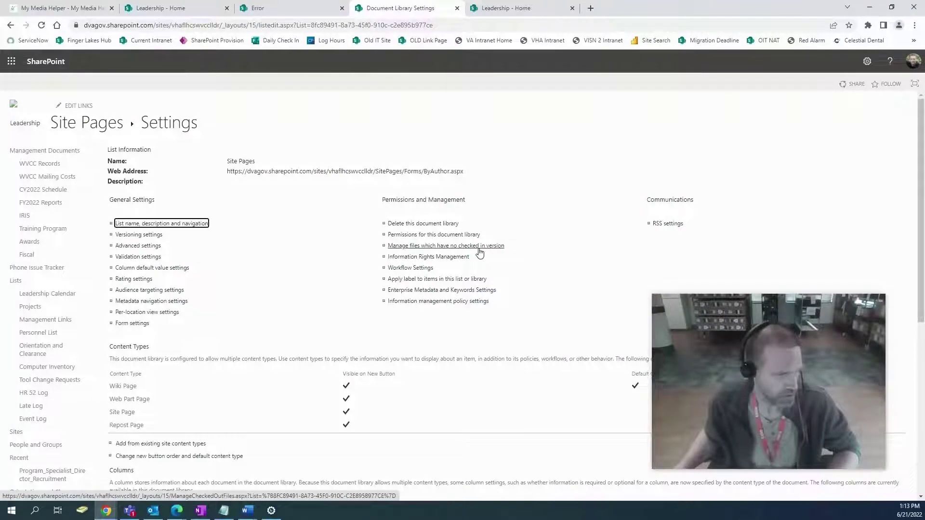
pyautogui.click(138, 246)
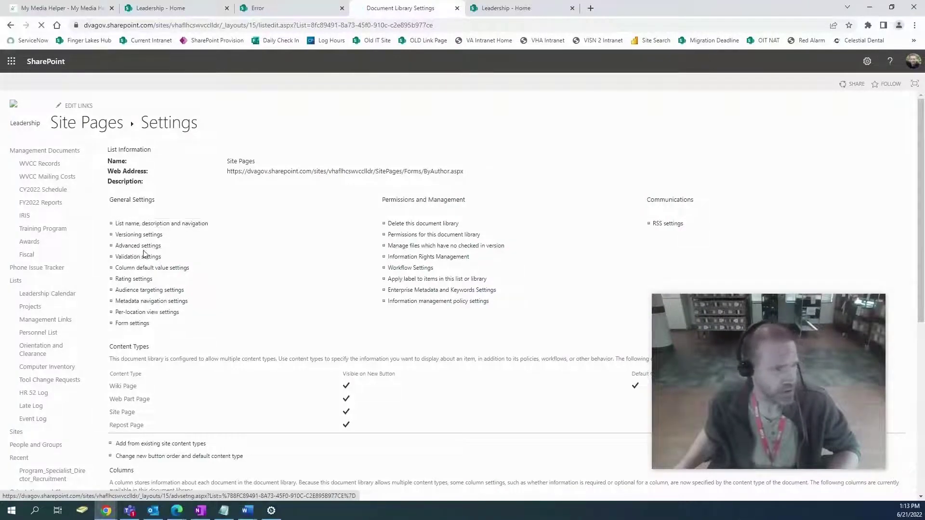
pyautogui.scroll(-10, 359, 357)
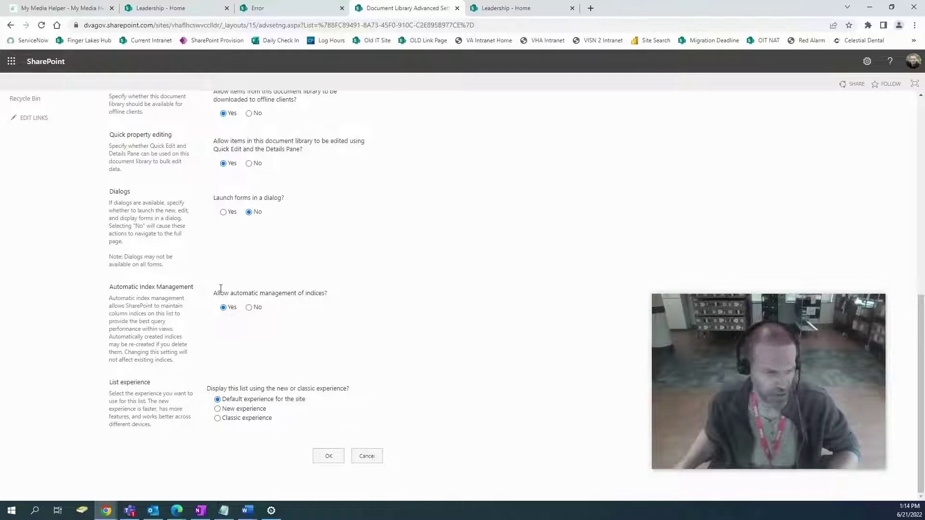
pyautogui.click(11, 25)
pyautogui.click(11, 25)
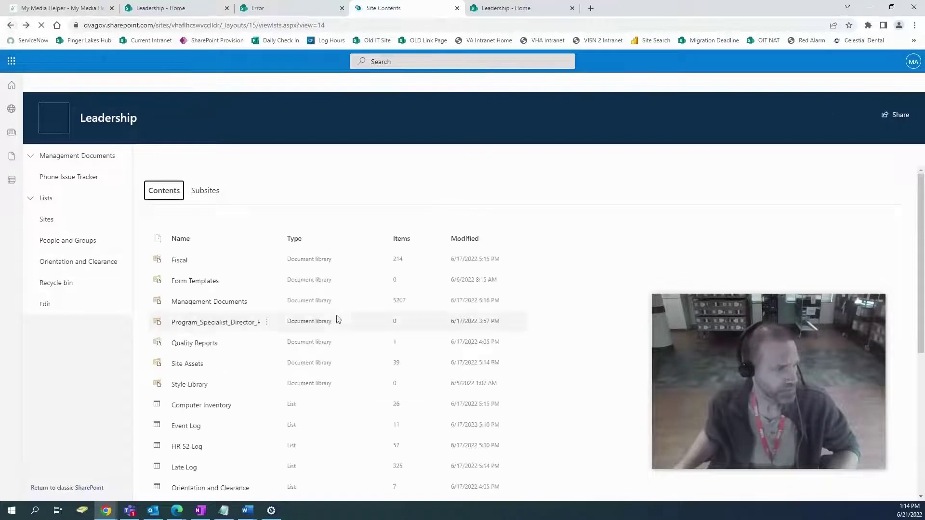
# - Set Home.aspx as the Leadership site's homepage via Make homepage, then bring the error tab forward
pyautogui.scroll(-5, 332, 294)
pyautogui.click(186, 414)
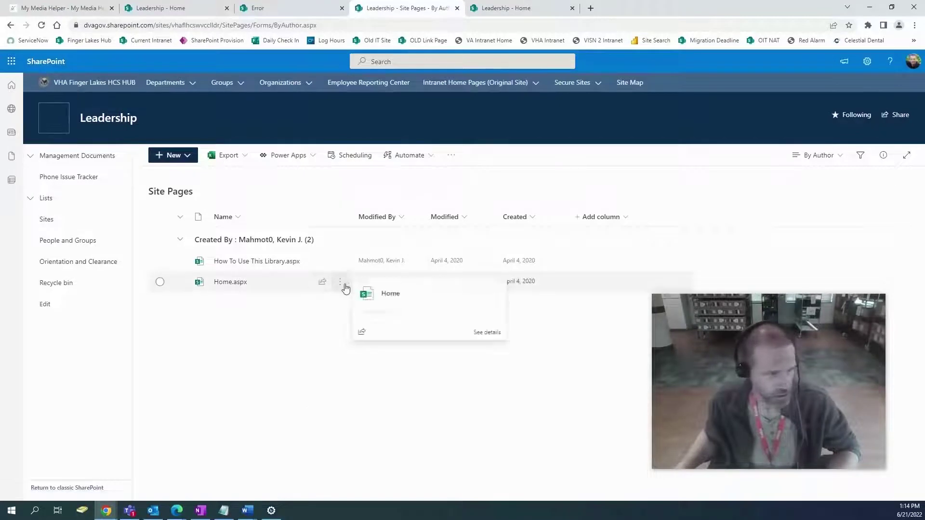
pyautogui.click(344, 285)
pyautogui.click(379, 453)
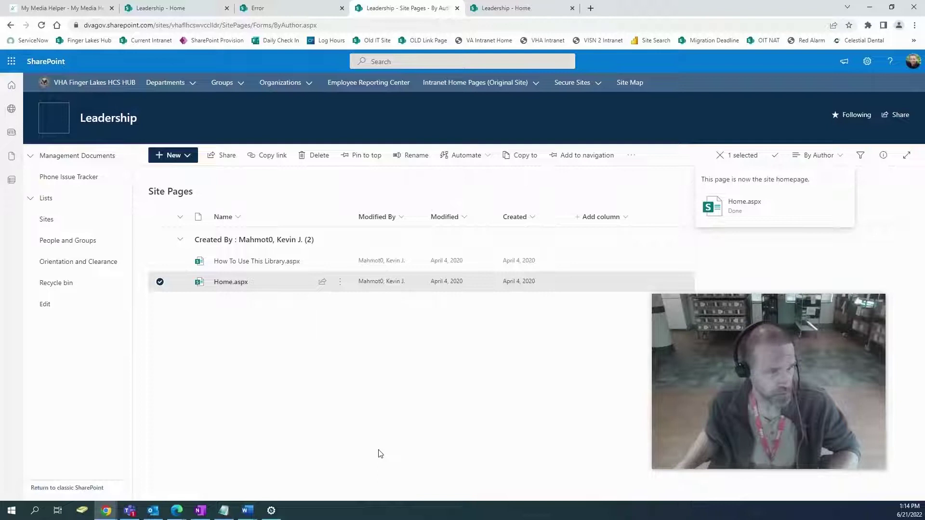
pyautogui.click(287, 8)
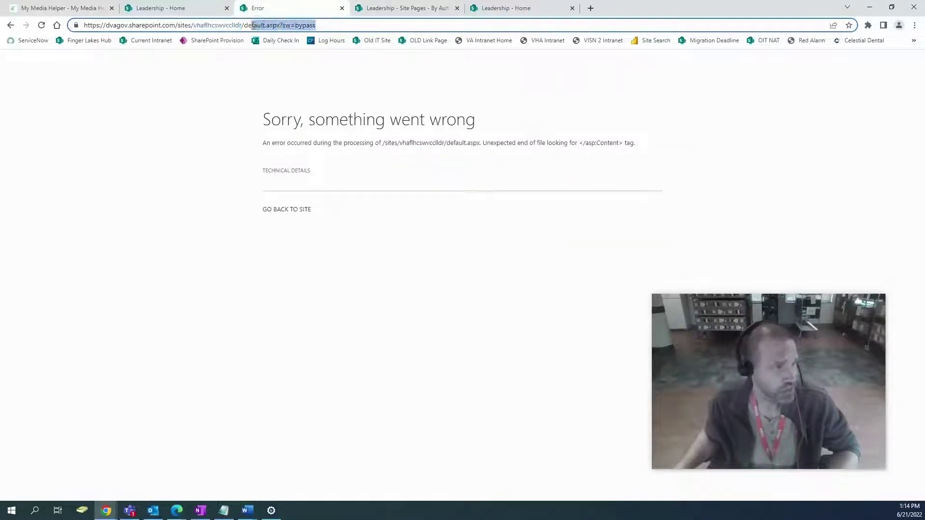
# - Reload the site at its root address without default.aspx?sw=bypass, then switch to the Site Pages tab
pyautogui.press('BackSpace')
pyautogui.press('BackSpace')
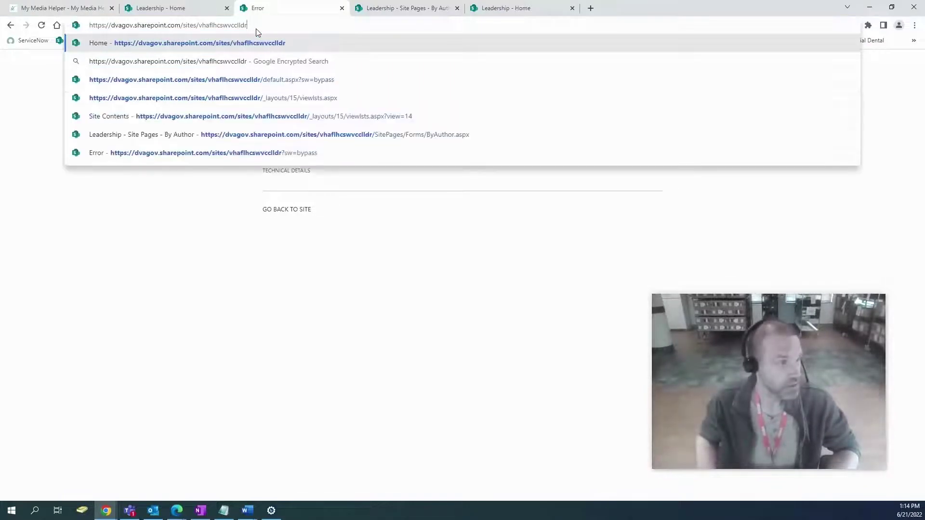
pyautogui.press('Return')
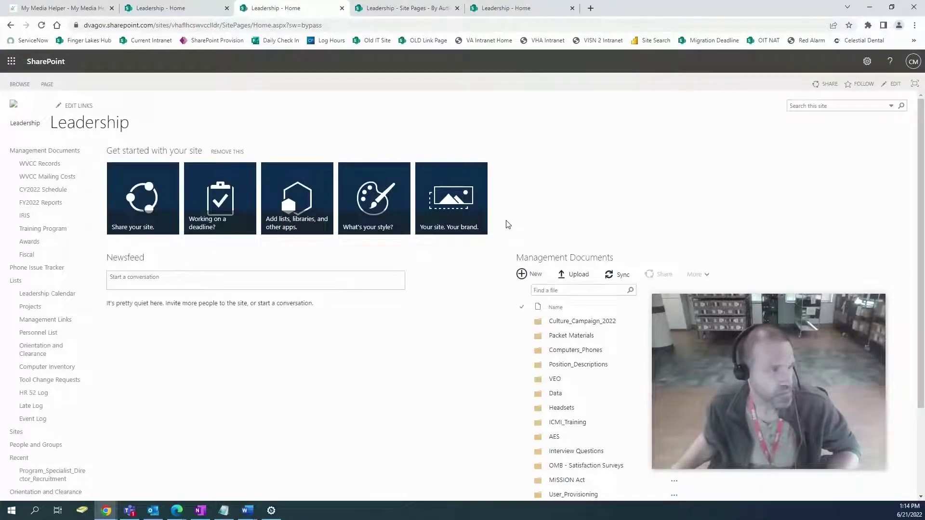
pyautogui.click(390, 10)
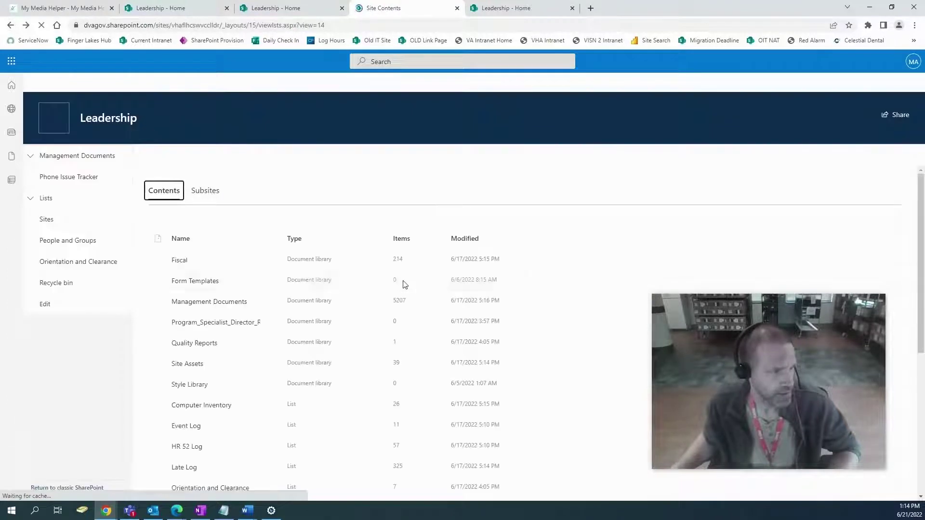
pyautogui.scroll(-4, 404, 285)
pyautogui.scroll(-2, 403, 284)
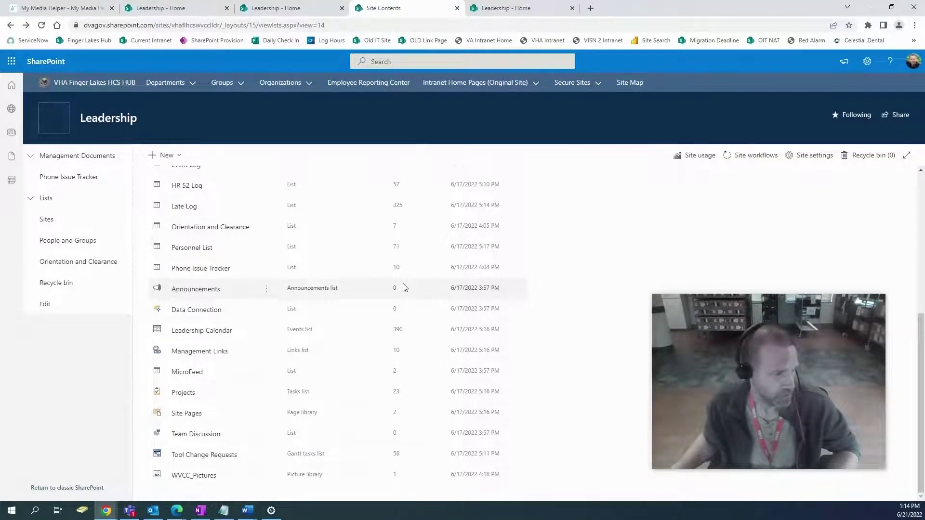
pyautogui.click(198, 413)
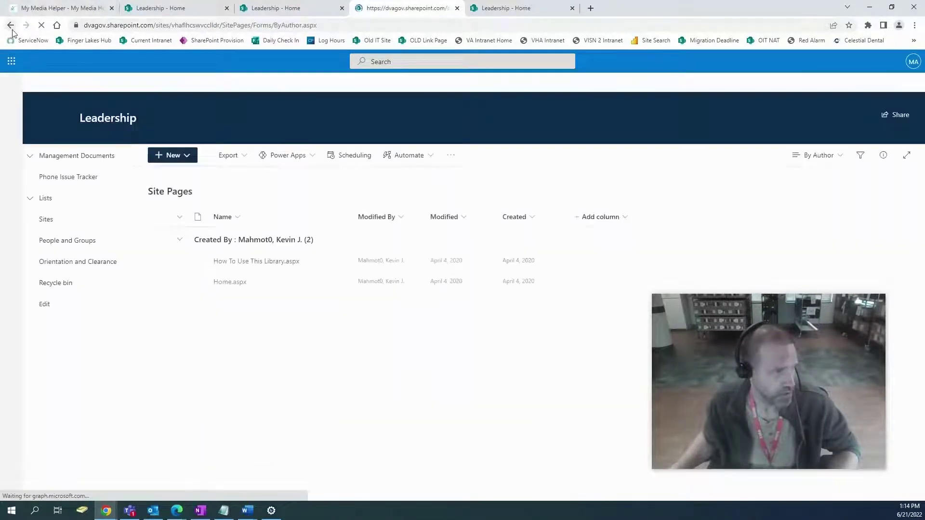
pyautogui.hotkey('alt', 'Left')
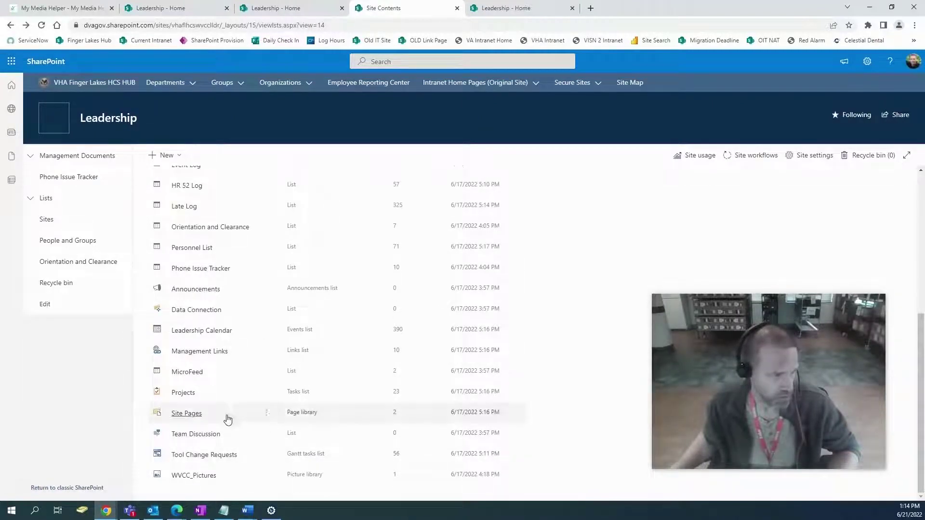
pyautogui.click(267, 413)
pyautogui.click(272, 450)
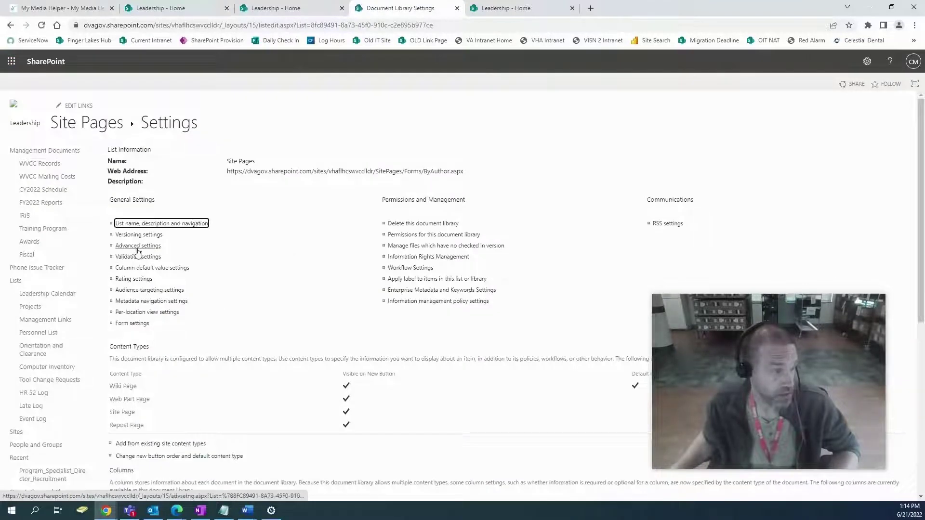
pyautogui.click(138, 247)
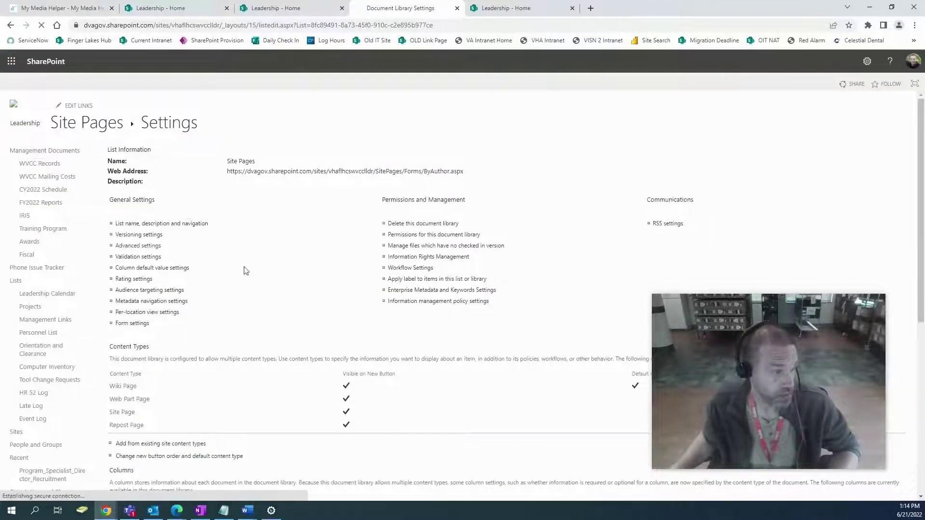
pyautogui.scroll(-10, 243, 269)
pyautogui.scroll(-3, 244, 270)
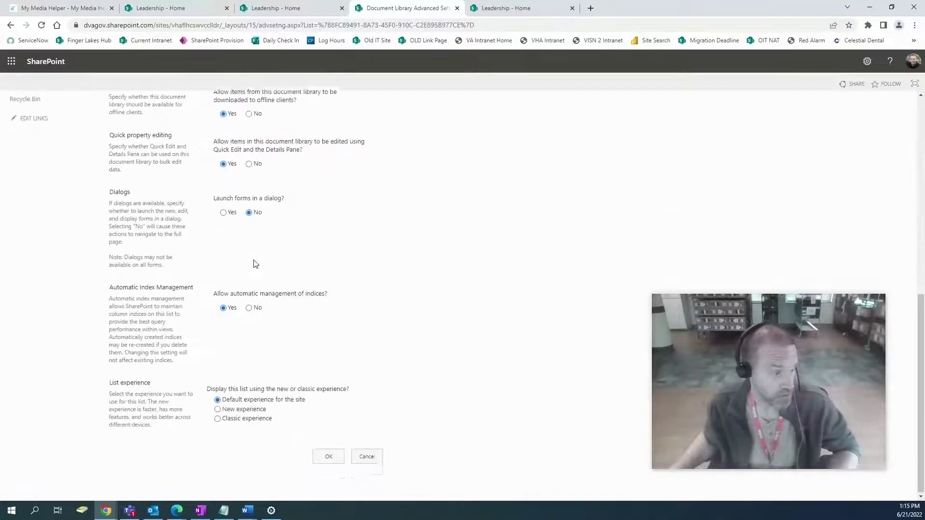
pyautogui.click(329, 456)
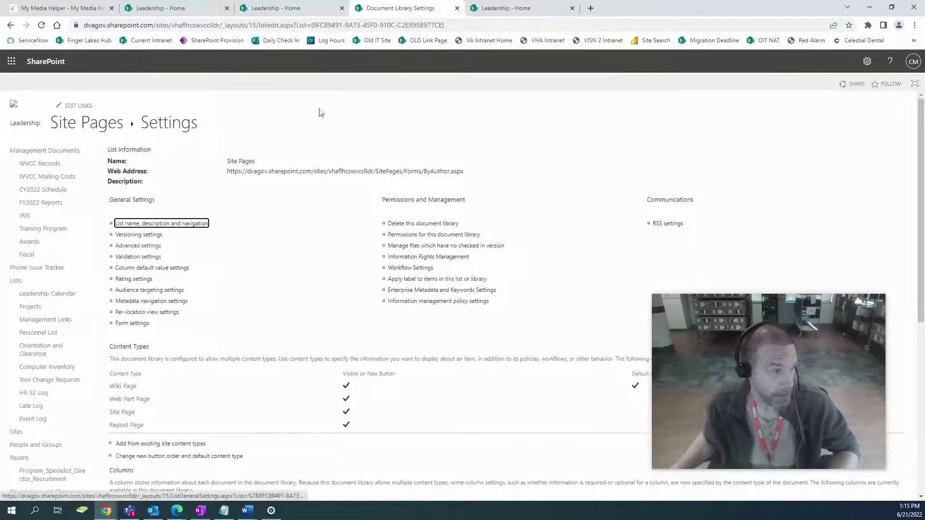
pyautogui.click(292, 9)
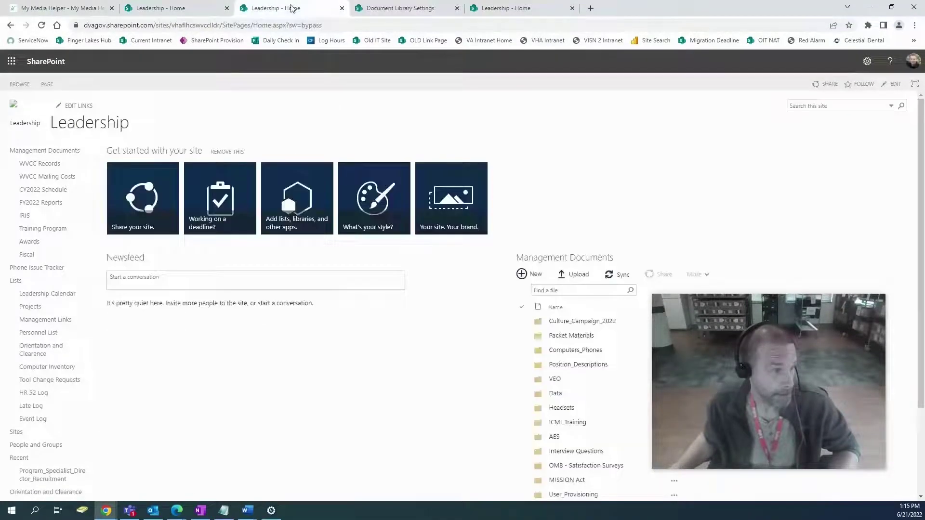
pyautogui.click(43, 27)
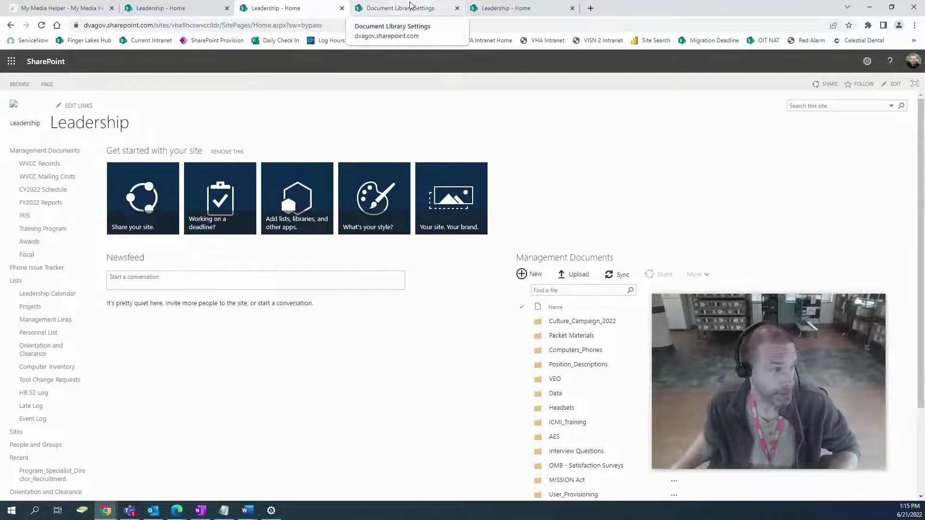
pyautogui.click(410, 5)
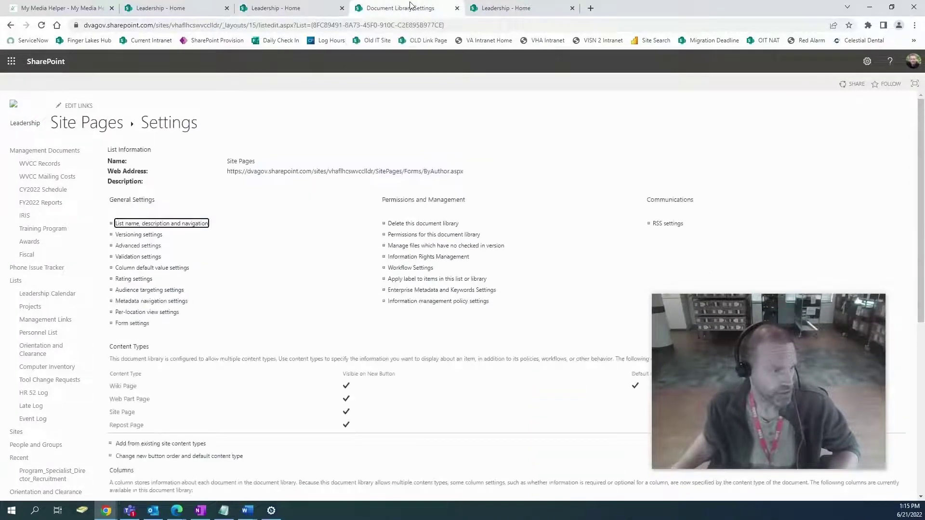
pyautogui.click(13, 29)
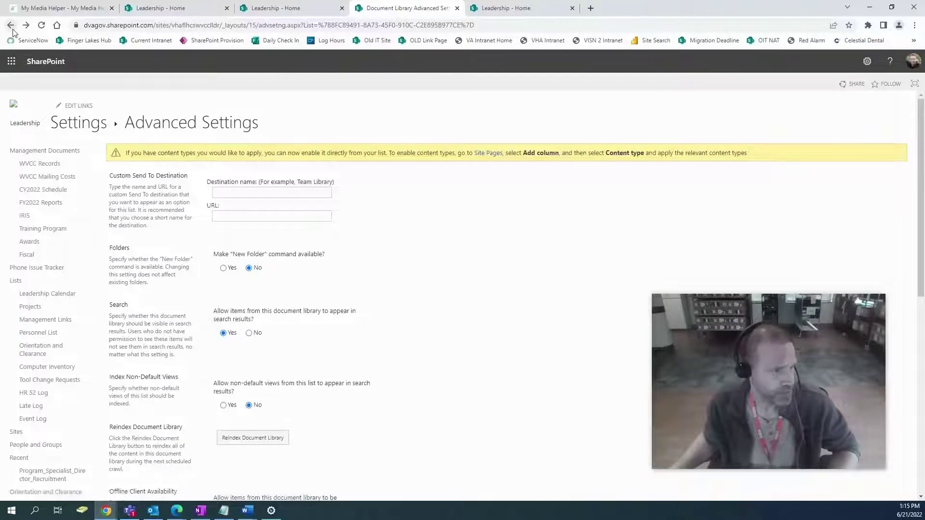
pyautogui.click(10, 27)
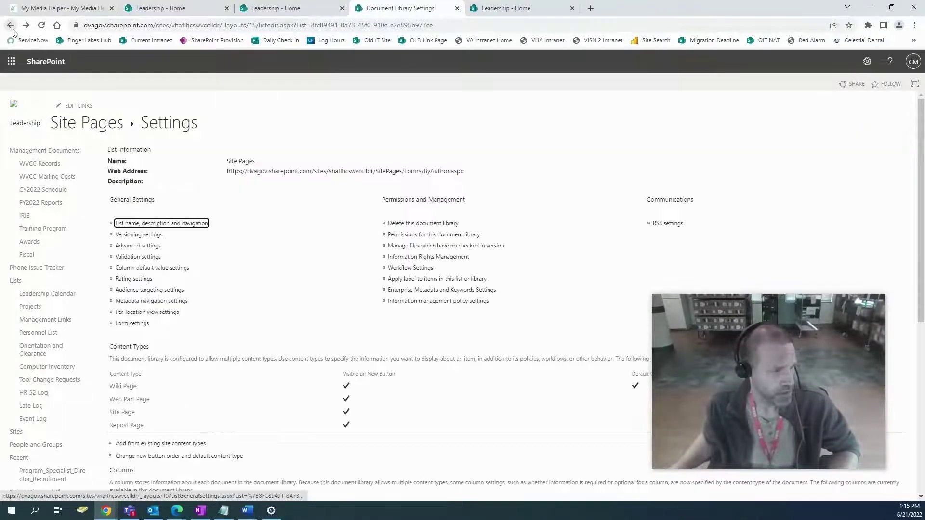
pyautogui.click(12, 27)
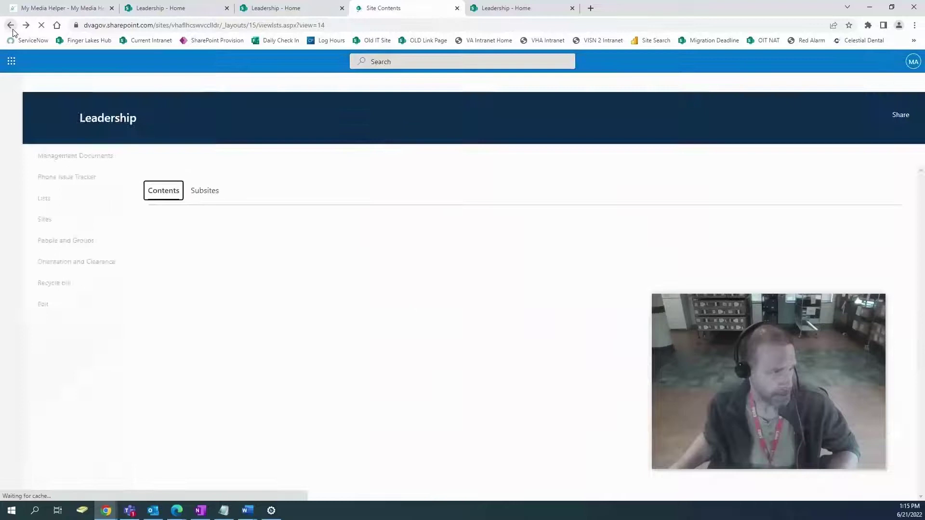
pyautogui.scroll(-5, 295, 241)
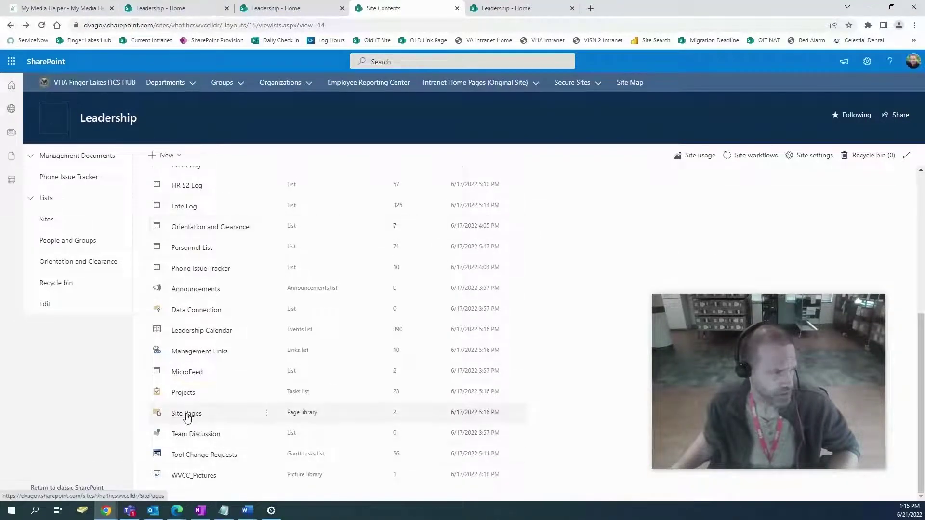
# - Start a new modern Site Page in the Site Pages library and name it 'Test'
pyautogui.click(187, 414)
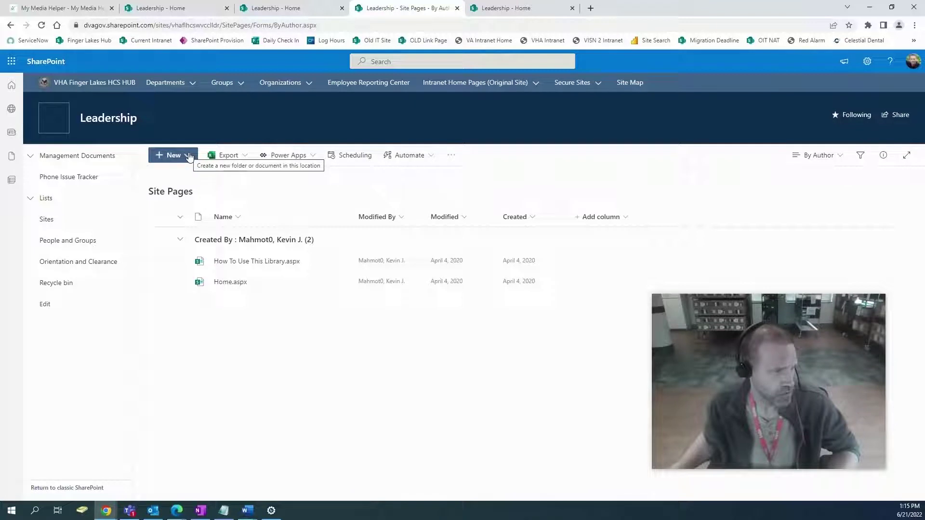
pyautogui.click(189, 155)
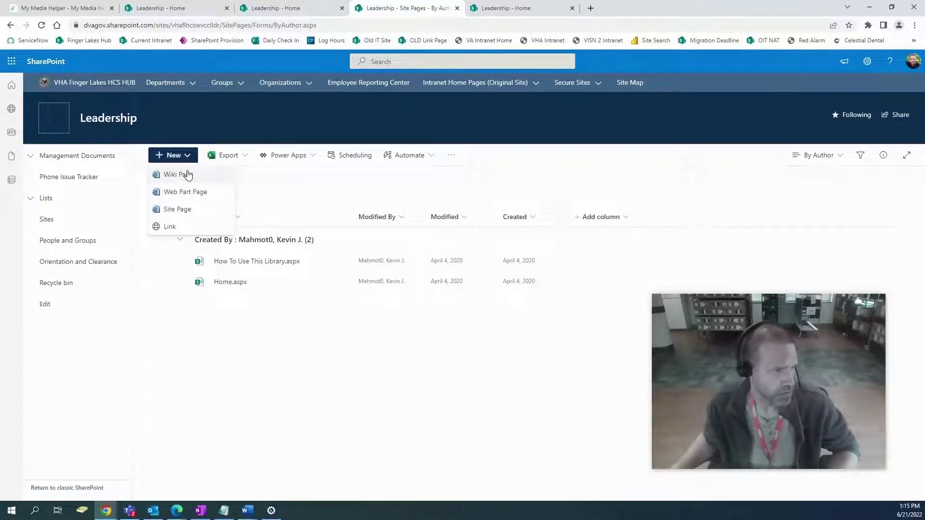
pyautogui.click(186, 211)
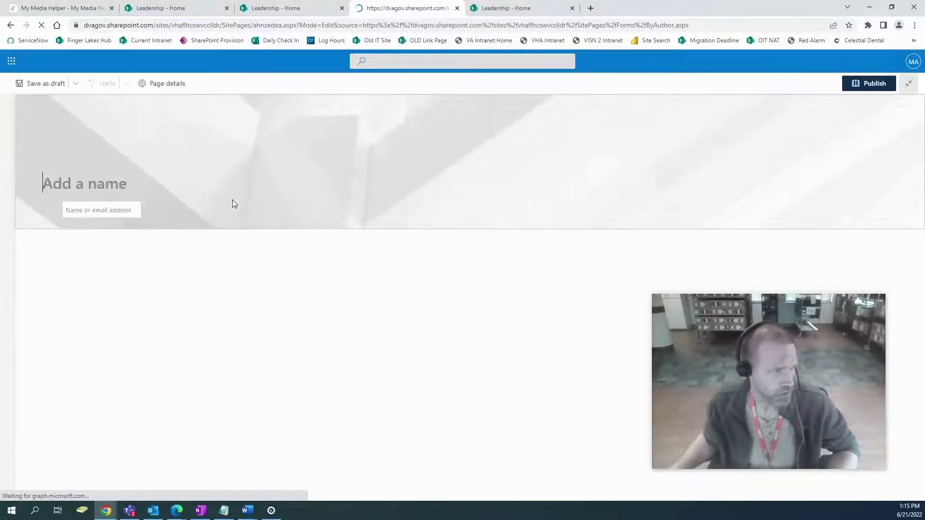
pyautogui.click(111, 187)
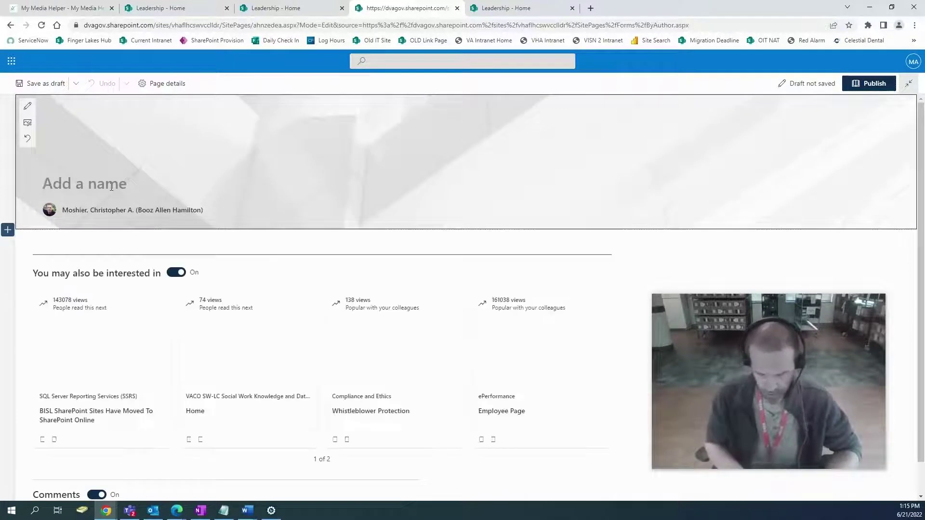
pyautogui.write('Test')
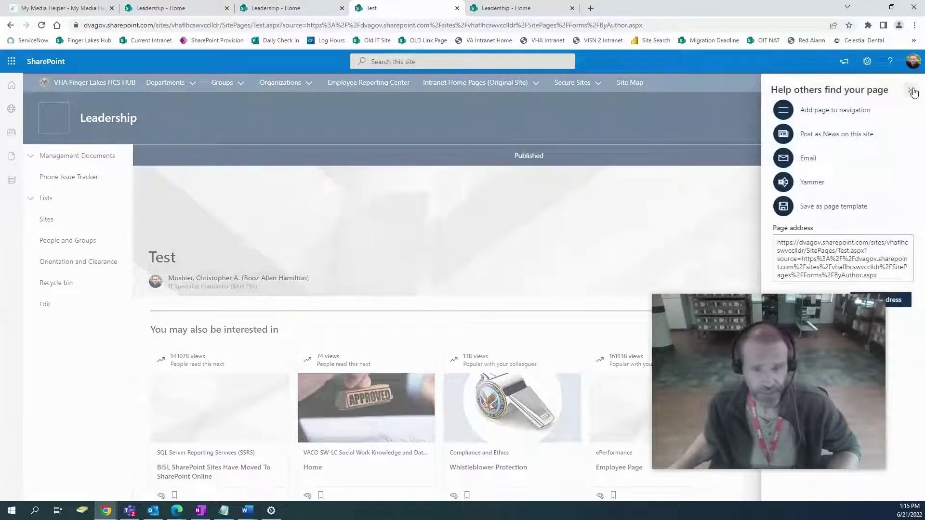
# - Dismiss the page-details panel and go to the Site Pages library through Site contents
pyautogui.click(912, 91)
pyautogui.click(867, 61)
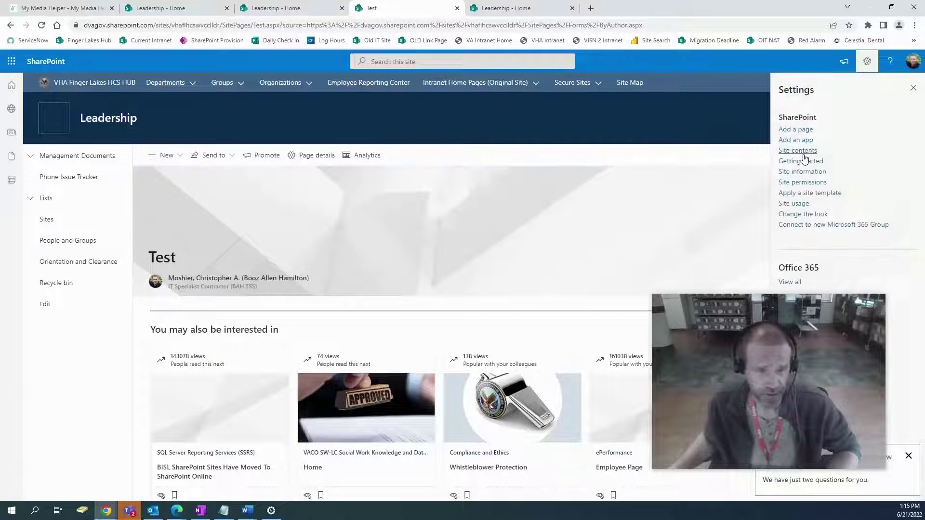
pyautogui.click(802, 152)
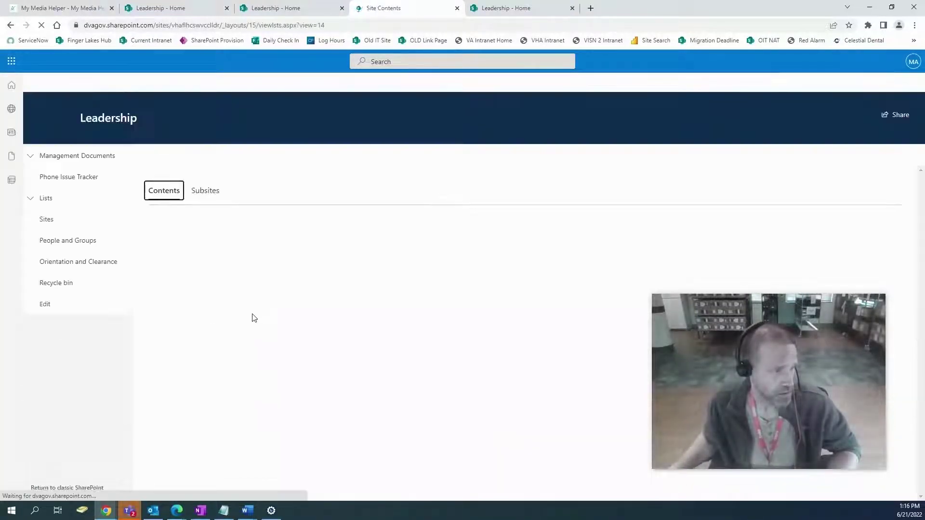
pyautogui.scroll(-5, 252, 320)
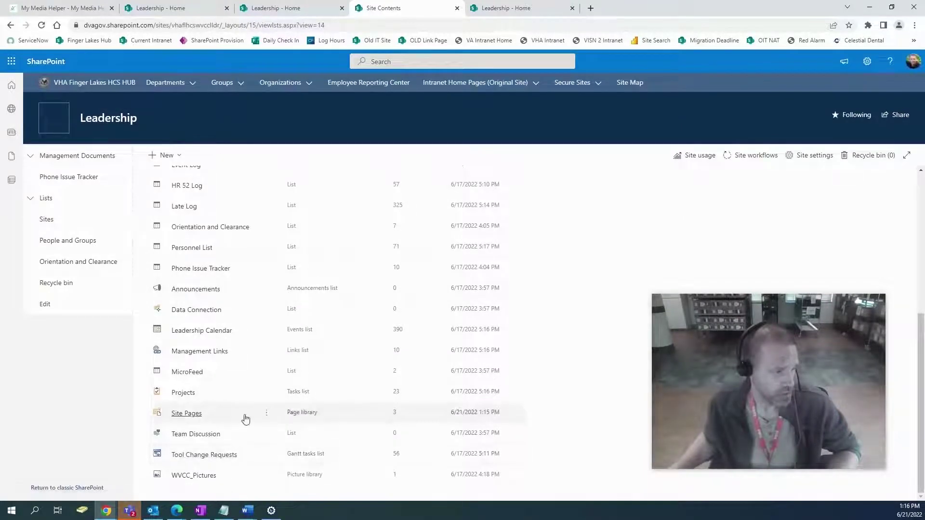
pyautogui.click(269, 418)
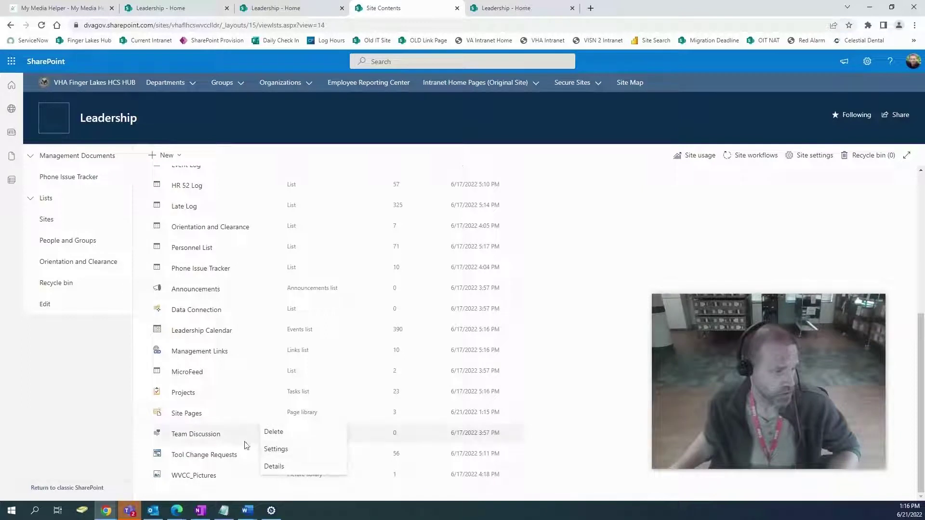
pyautogui.click(190, 417)
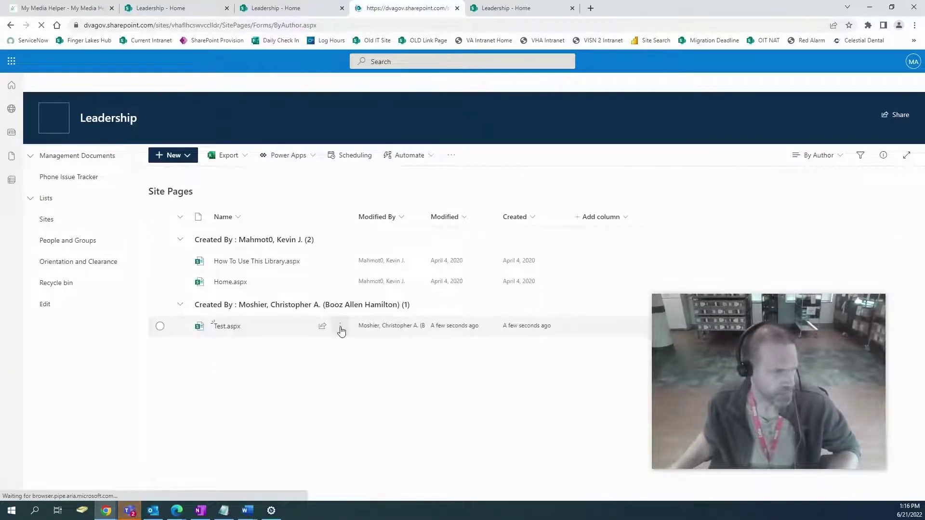
# - Make Test.aspx the site homepage and open the Test page in a new tab
pyautogui.click(340, 329)
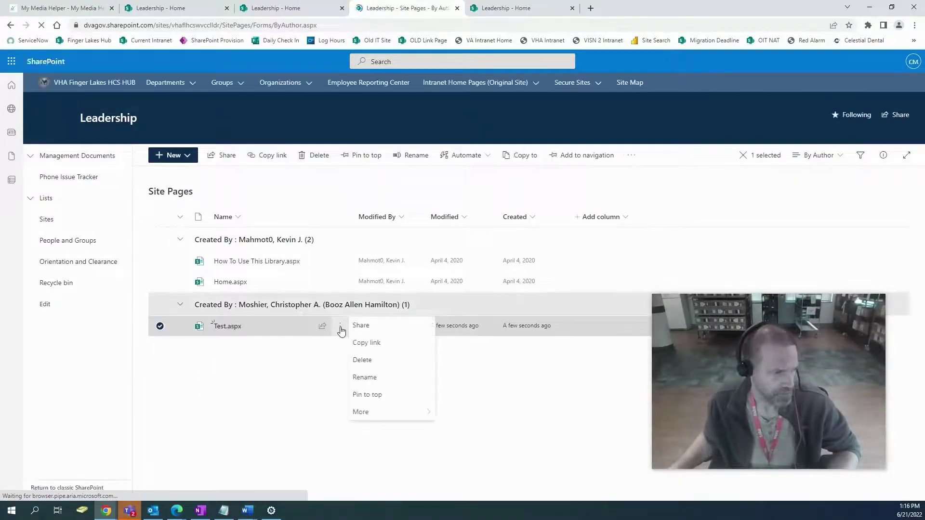
pyautogui.click(378, 455)
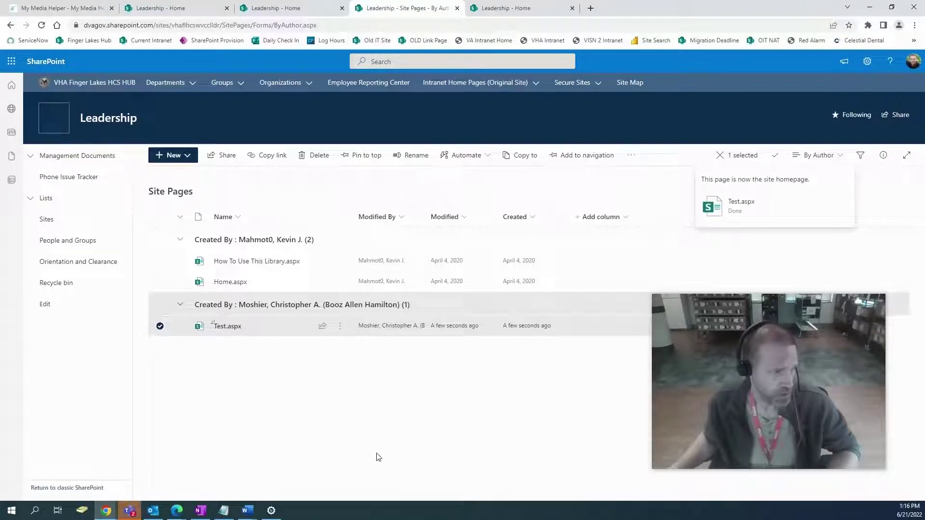
pyautogui.click(228, 328)
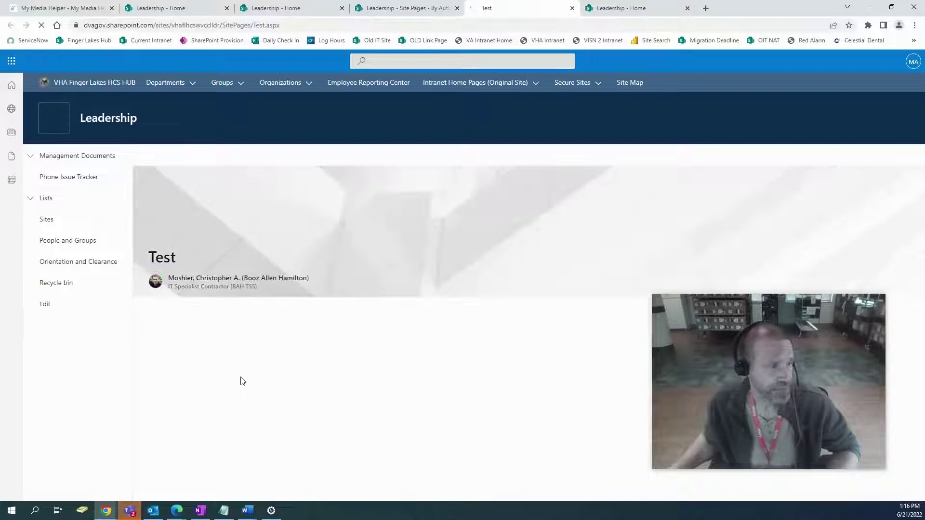
# - On the Leadership - Home tab, load the site root by removing 'SitePages/Home.aspx?sw=bypass' from the address
pyautogui.click(284, 9)
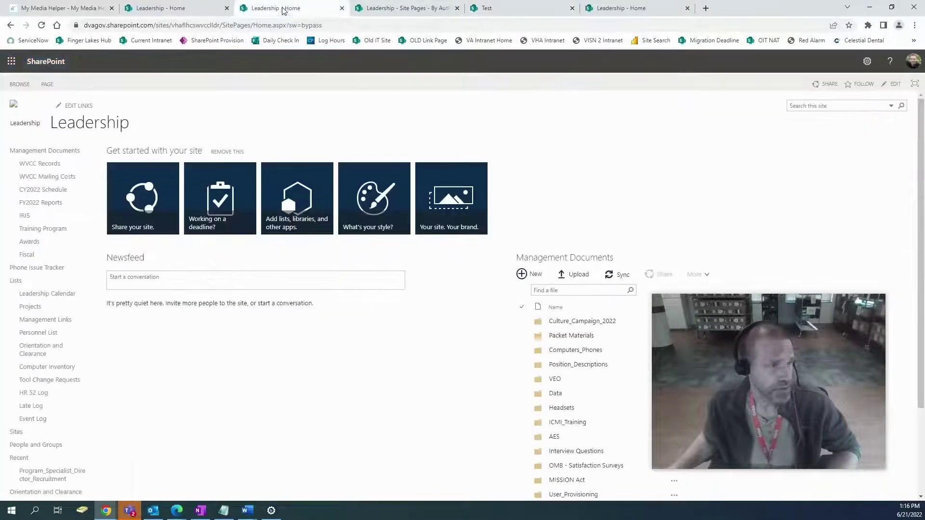
pyautogui.moveTo(366, 25); pyautogui.dragTo(250, 25)
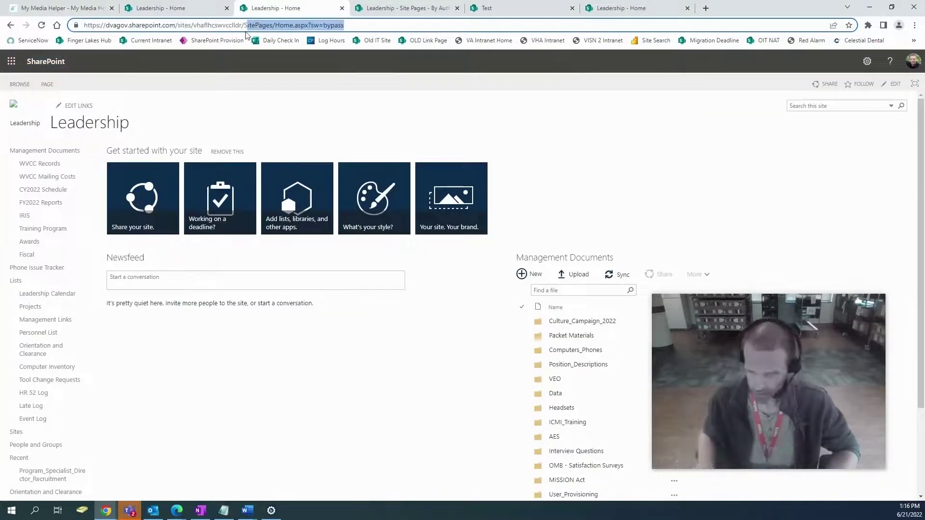
pyautogui.press('BackSpace')
pyautogui.press('BackSpace')
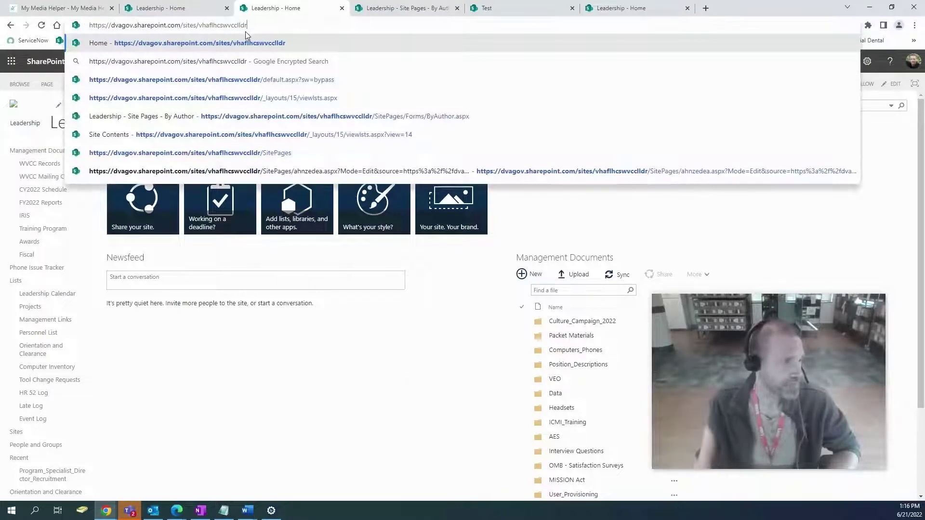
pyautogui.press('Return')
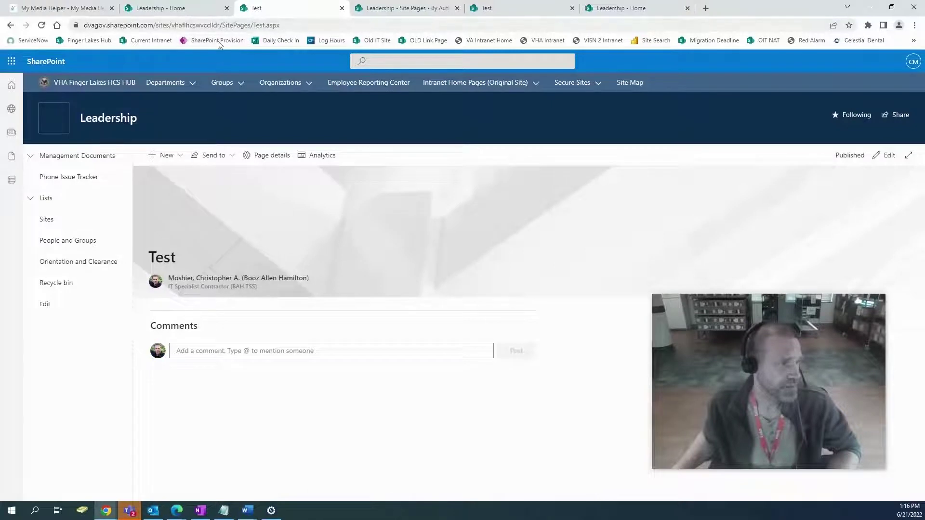
# - Select '/SitePages/Test.aspx' in the address bar, then switch to the Site Pages tab
pyautogui.click(290, 24)
pyautogui.moveTo(289, 24); pyautogui.dragTo(220, 25)
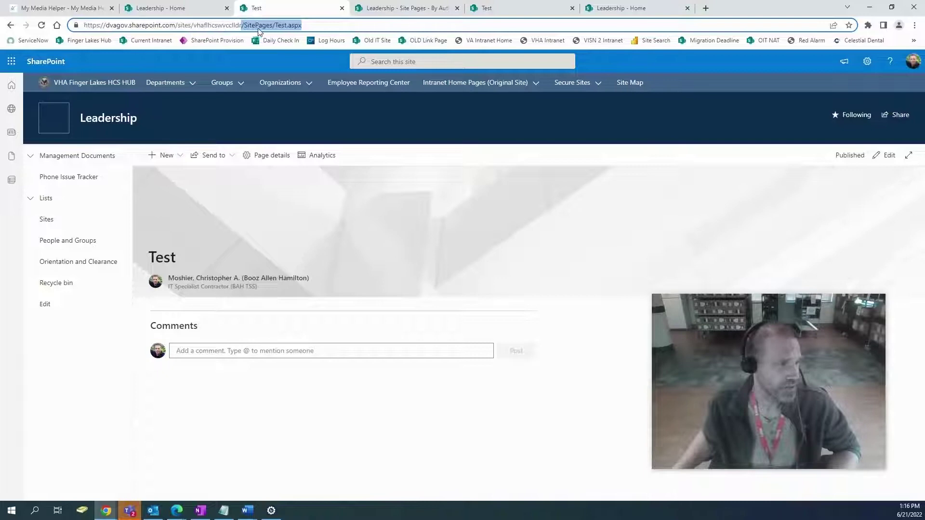
pyautogui.click(377, 13)
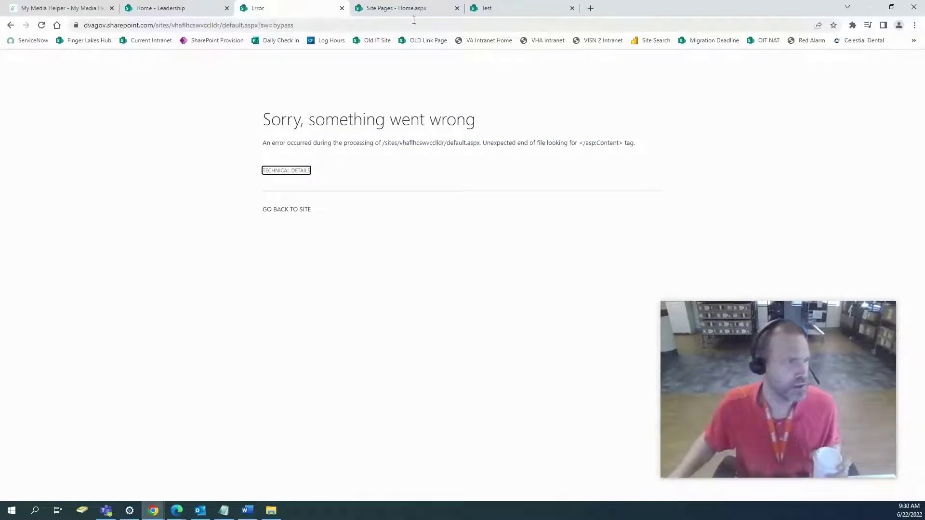
# - Reload the Test page, then load the site root with 'SitePages/Test.aspx' and trailing slash removed
pyautogui.click(494, 13)
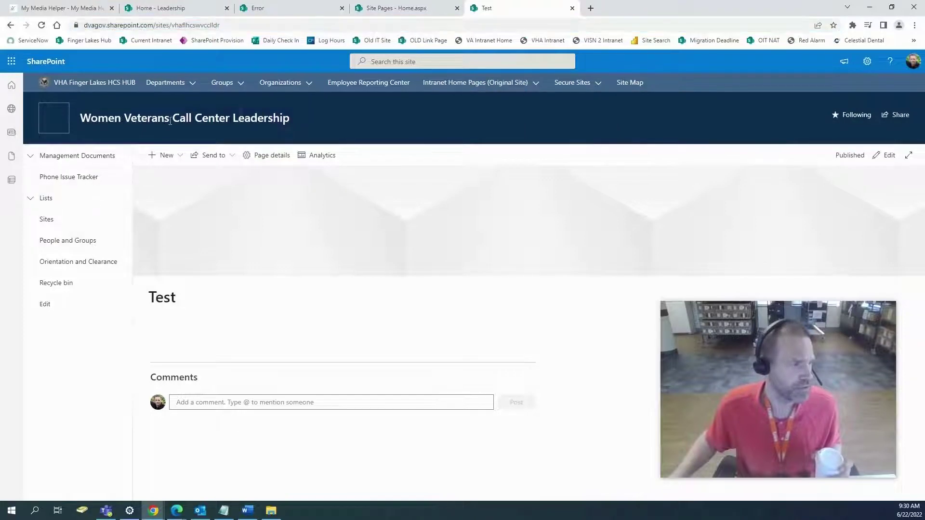
pyautogui.click(41, 25)
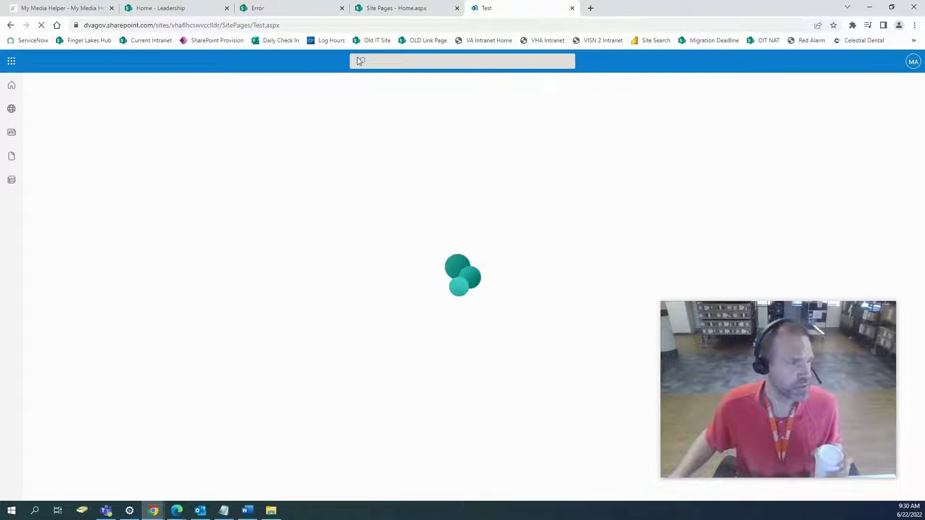
pyautogui.moveTo(280, 25); pyautogui.dragTo(228, 25)
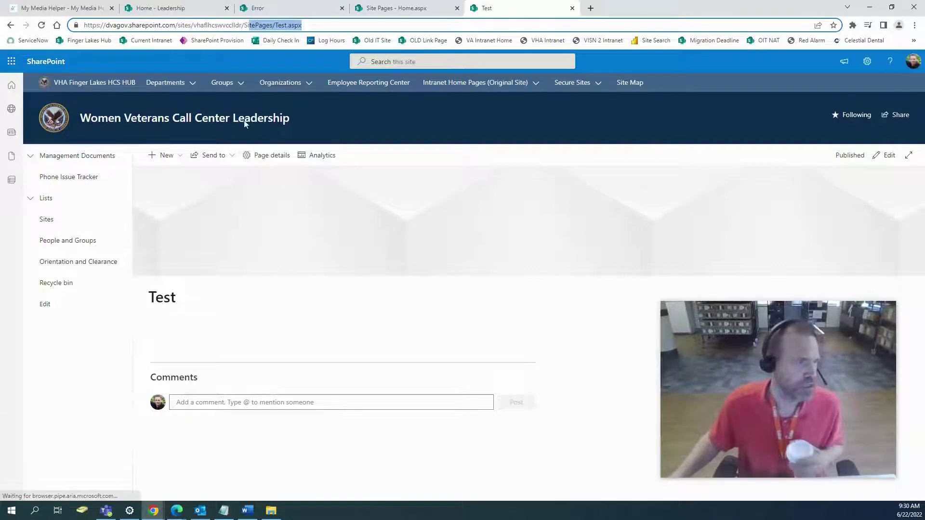
pyautogui.moveTo(333, 24); pyautogui.dragTo(255, 16)
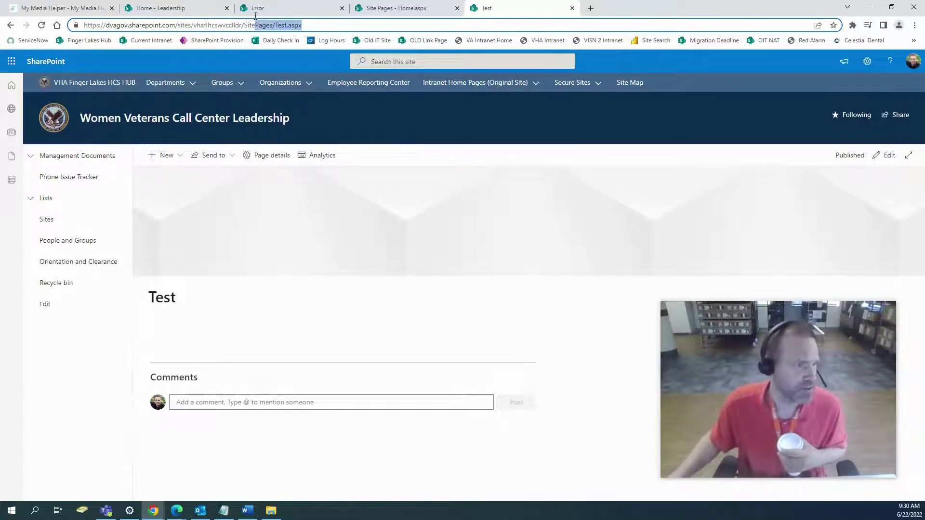
pyautogui.press('BackSpace')
pyautogui.press('BackSpace')
pyautogui.press('BackSpace')
pyautogui.press('BackSpace')
pyautogui.press('BackSpace')
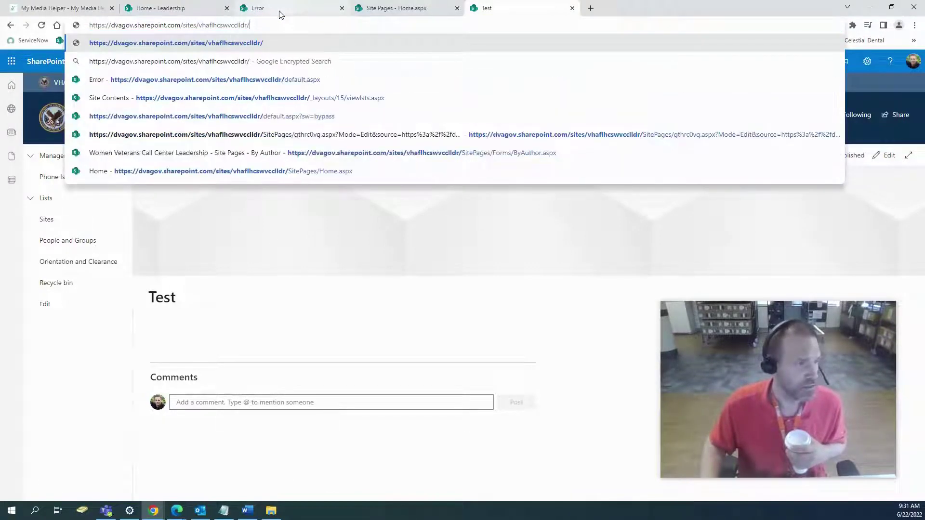
pyautogui.press('BackSpace')
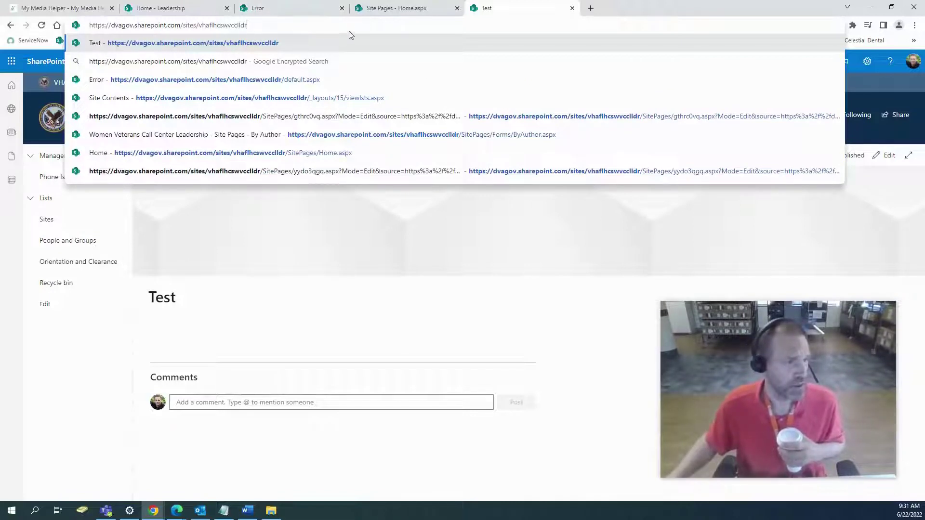
pyautogui.press('Return')
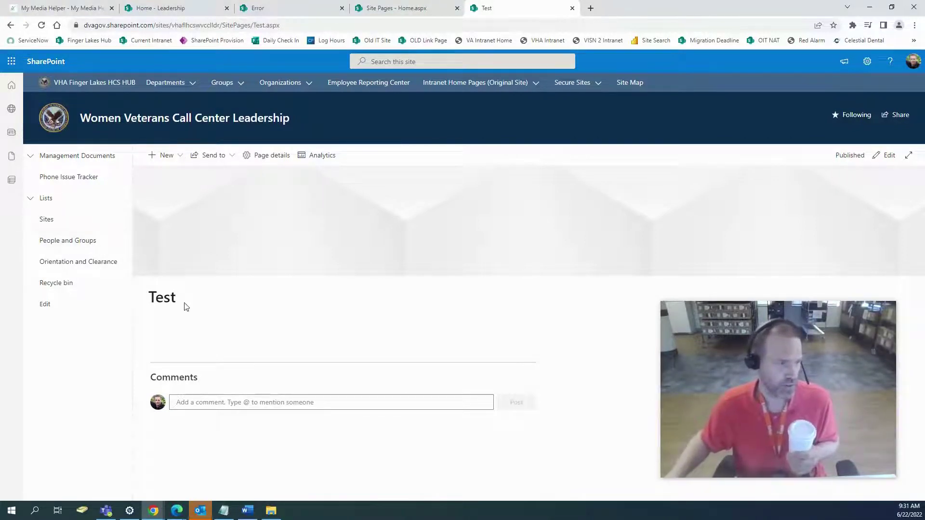
pyautogui.moveTo(187, 306); pyautogui.dragTo(173, 213)
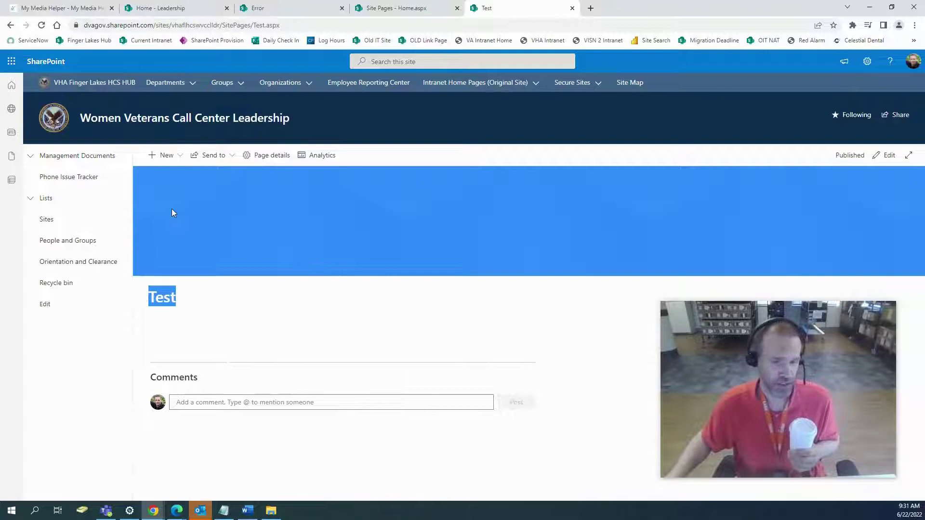